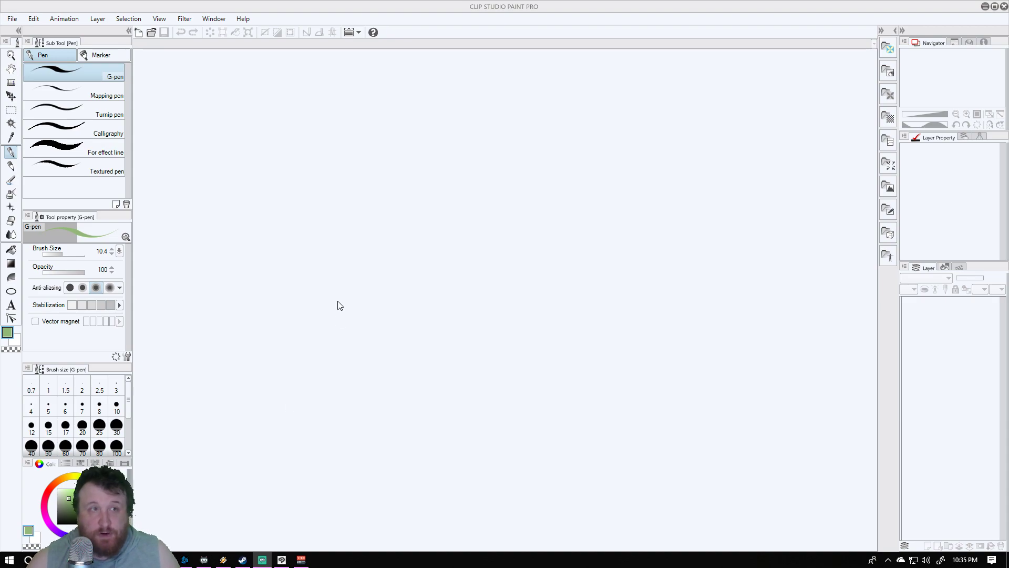
Create a new Animation canvas with the 1280x720 (144dpi) with blank space preset
click(13, 20)
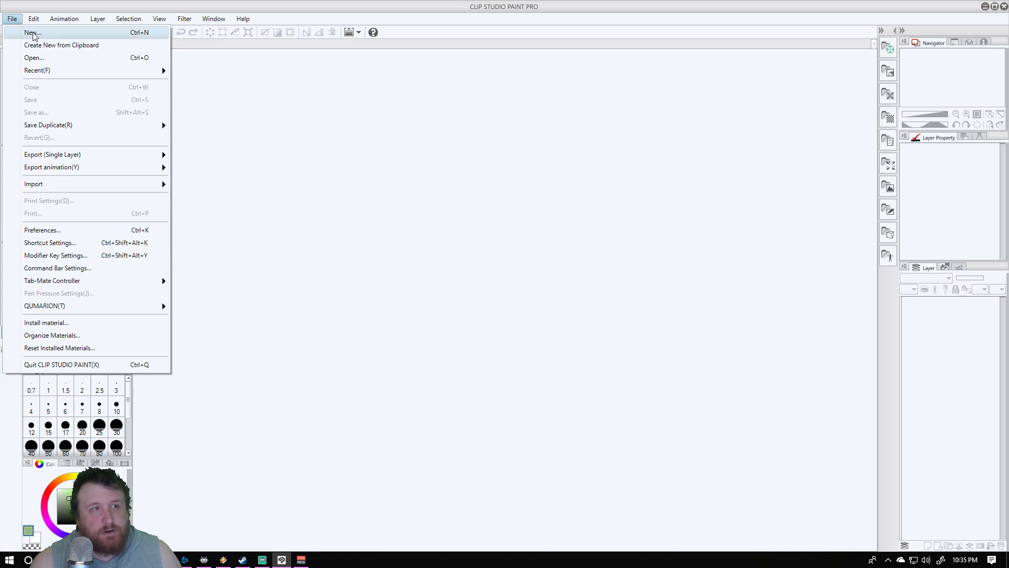
click(33, 33)
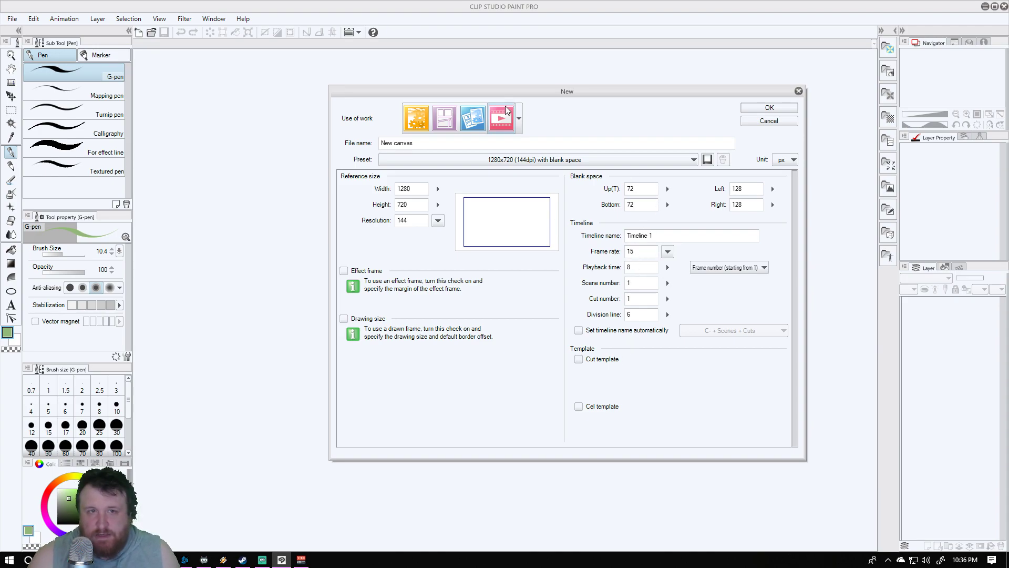
click(416, 119)
click(442, 120)
click(416, 119)
click(447, 125)
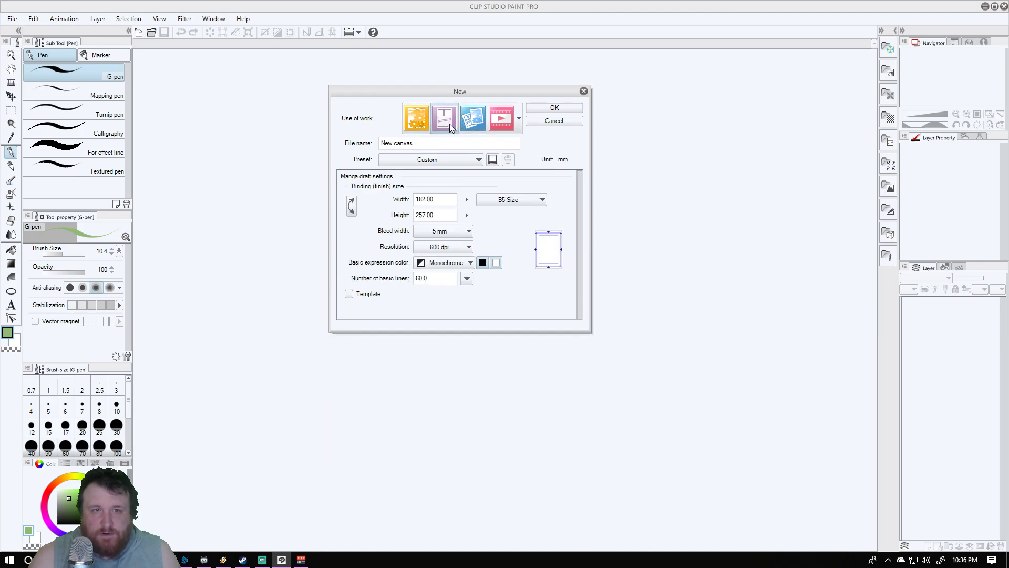
click(500, 120)
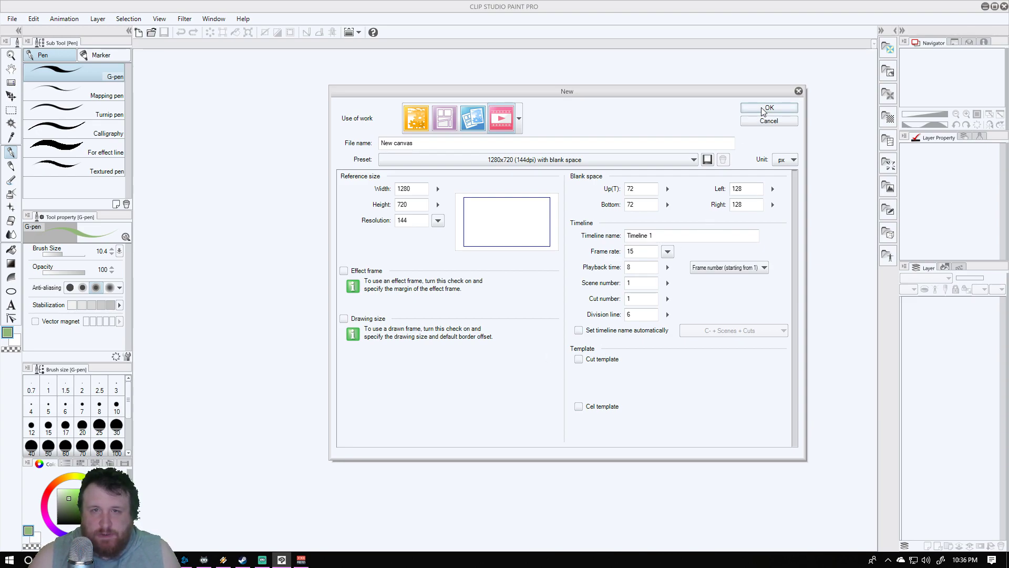
click(676, 160)
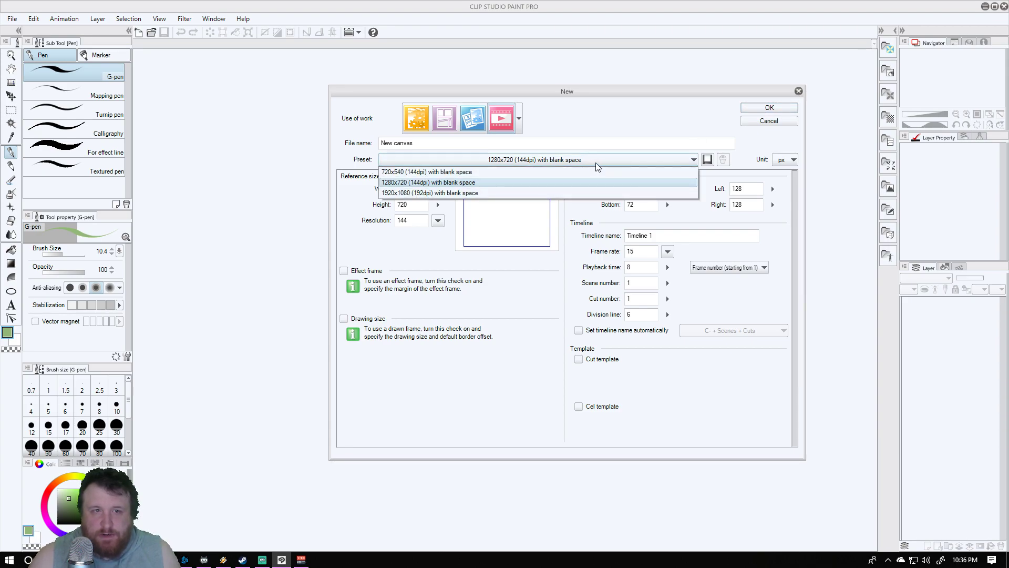
click(451, 182)
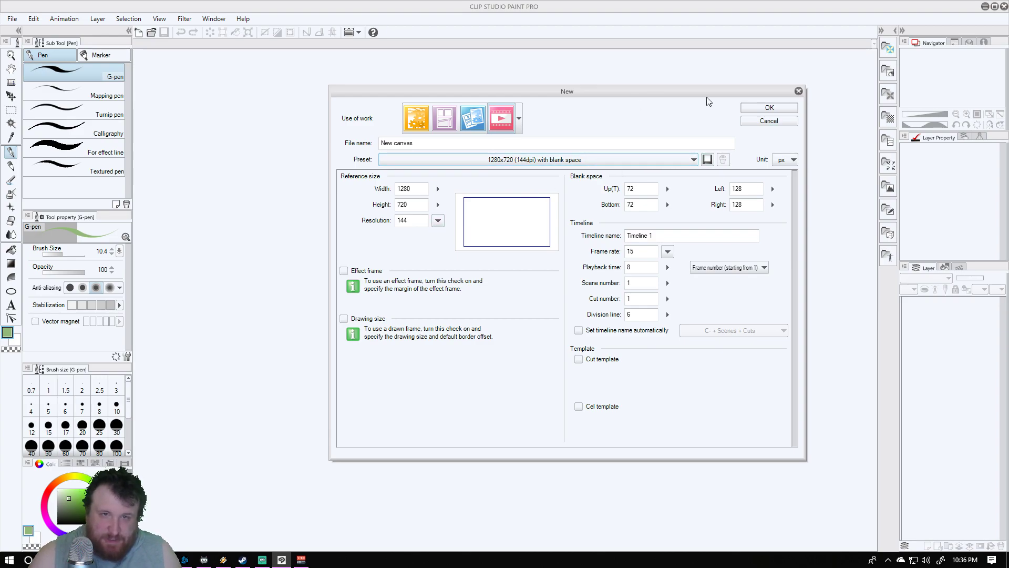
click(759, 109)
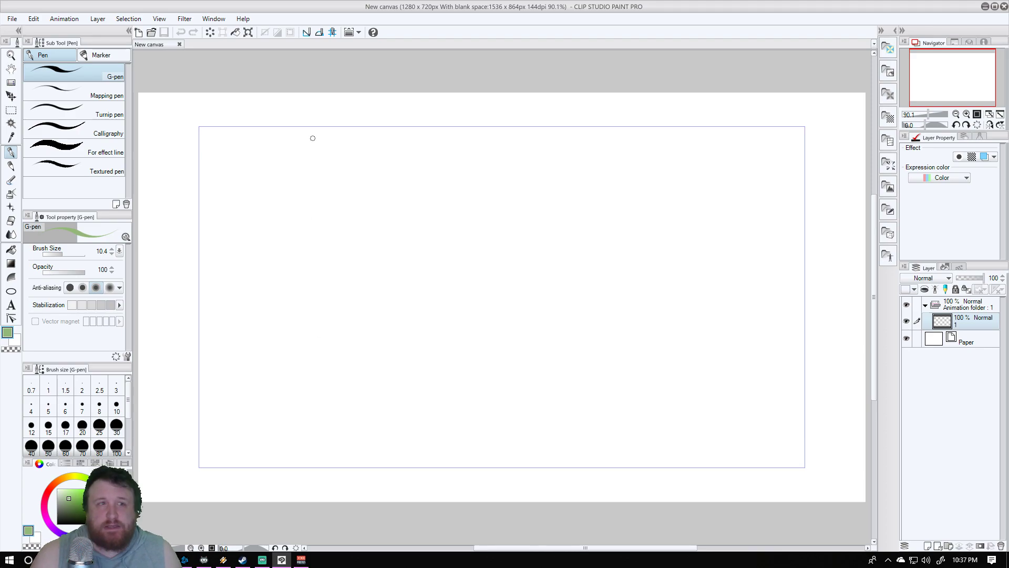
Select the Animation folder in the Layer panel
click(954, 311)
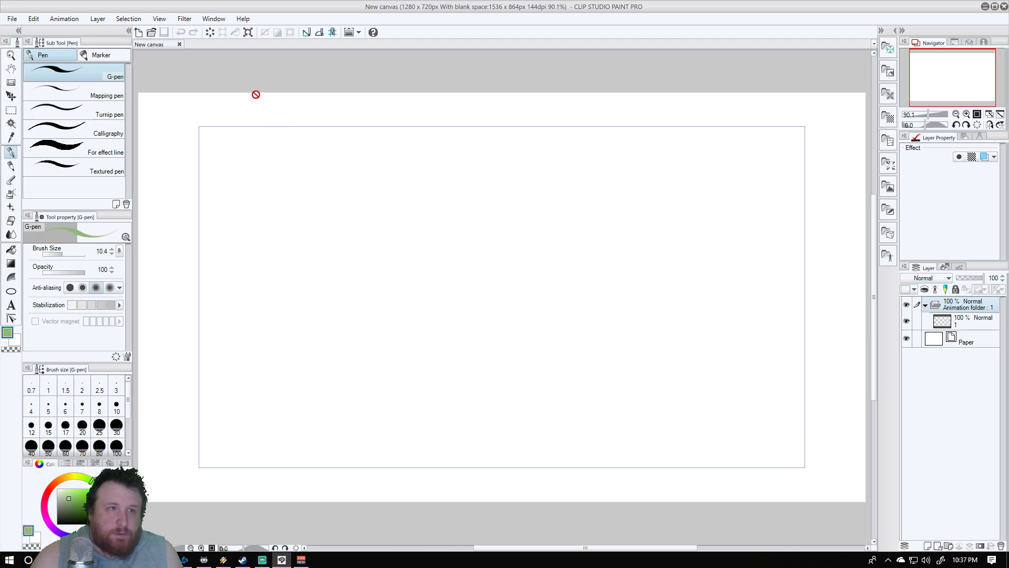
Show the Timeline palette and toggle the Paper layer's visibility off and on twice
click(219, 21)
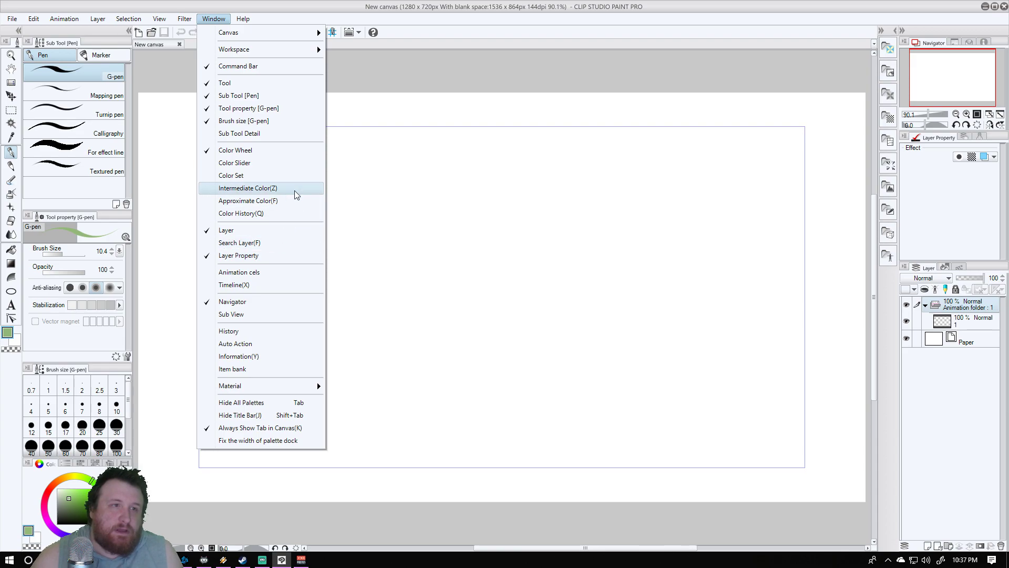
click(275, 288)
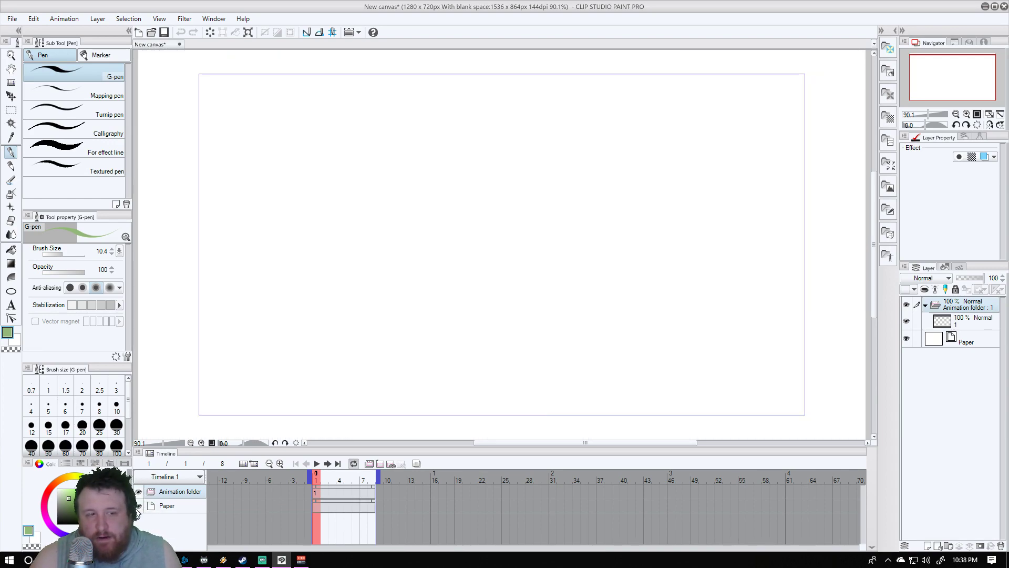
click(138, 505)
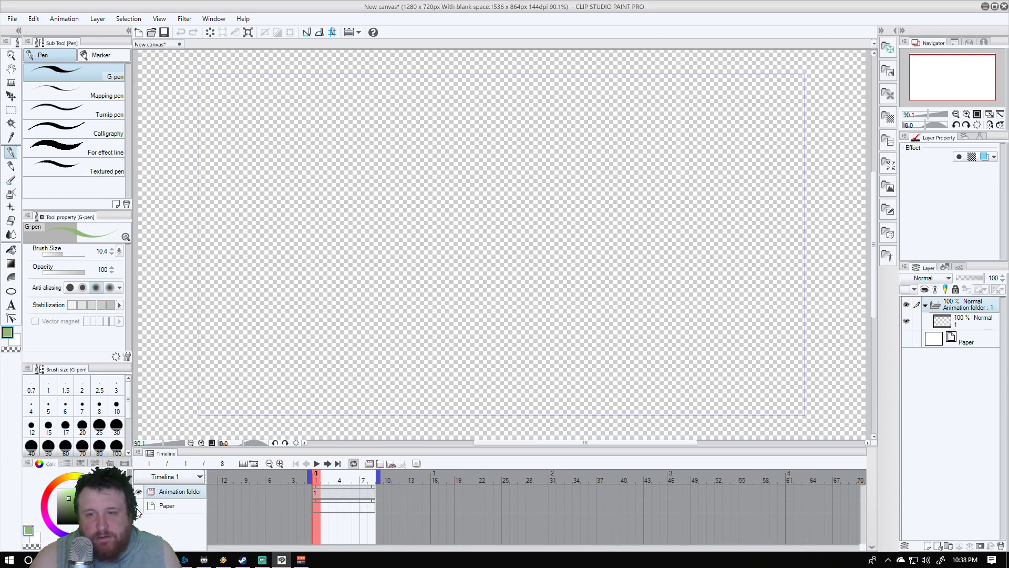
click(138, 506)
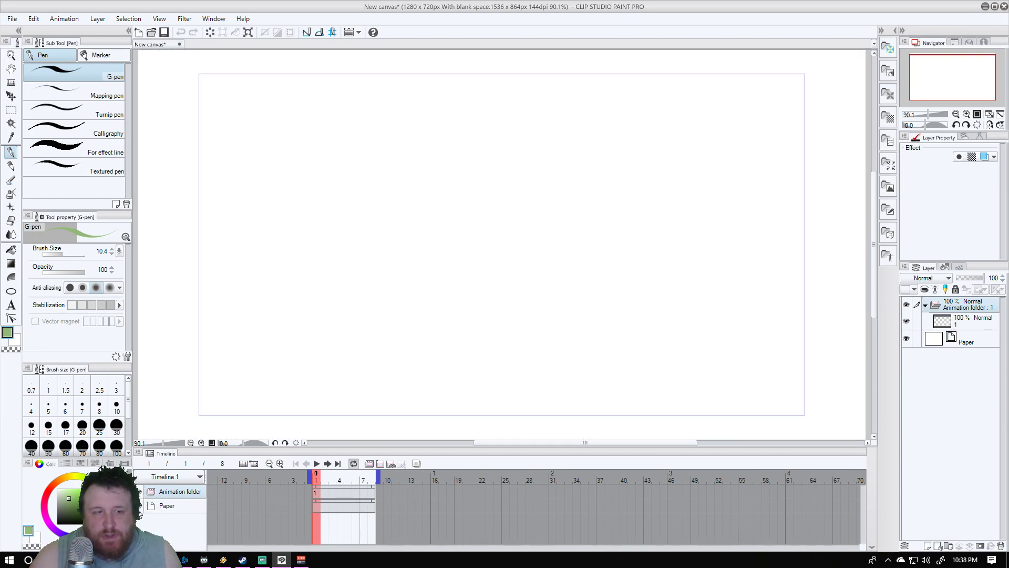
click(138, 505)
click(138, 505)
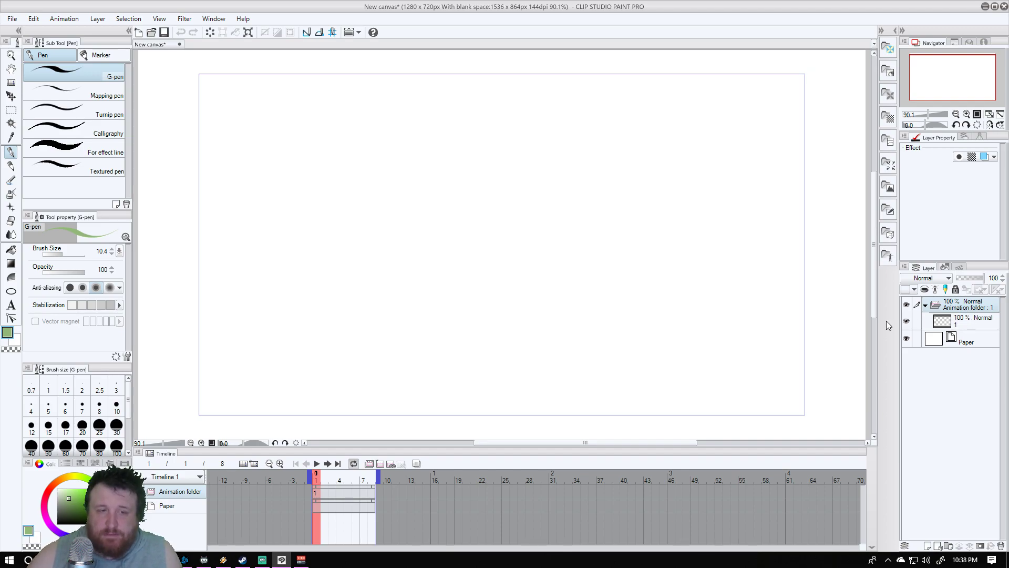
Keep cel 1 on frame 1 and add a new raster layer inside the Animation folder
click(317, 493)
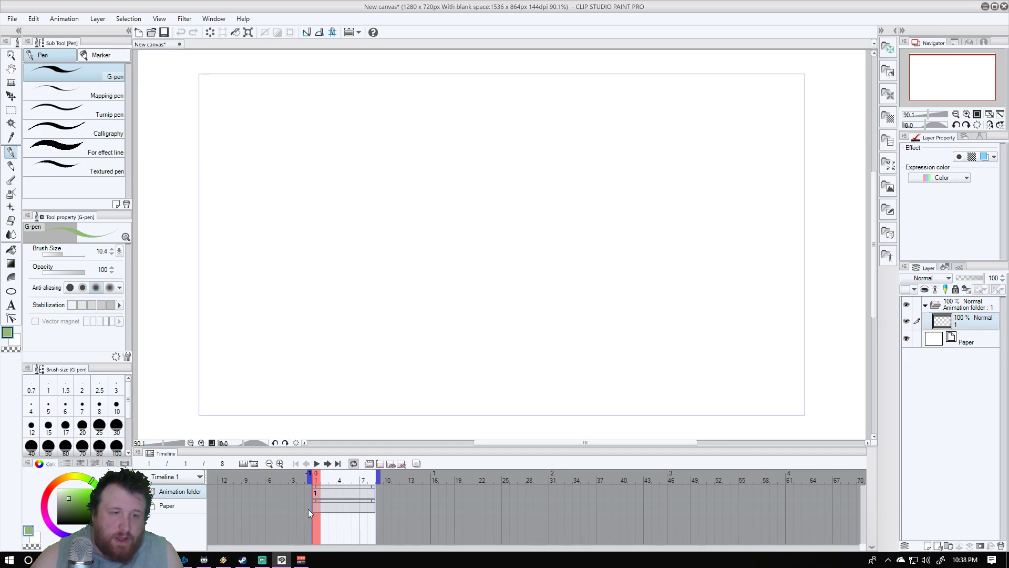
double_click(315, 491)
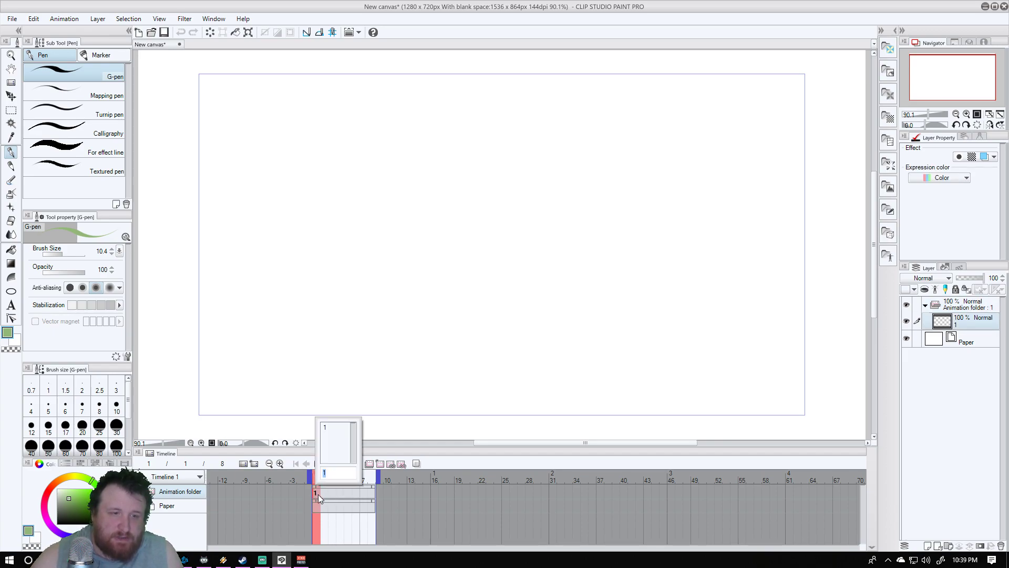
click(334, 427)
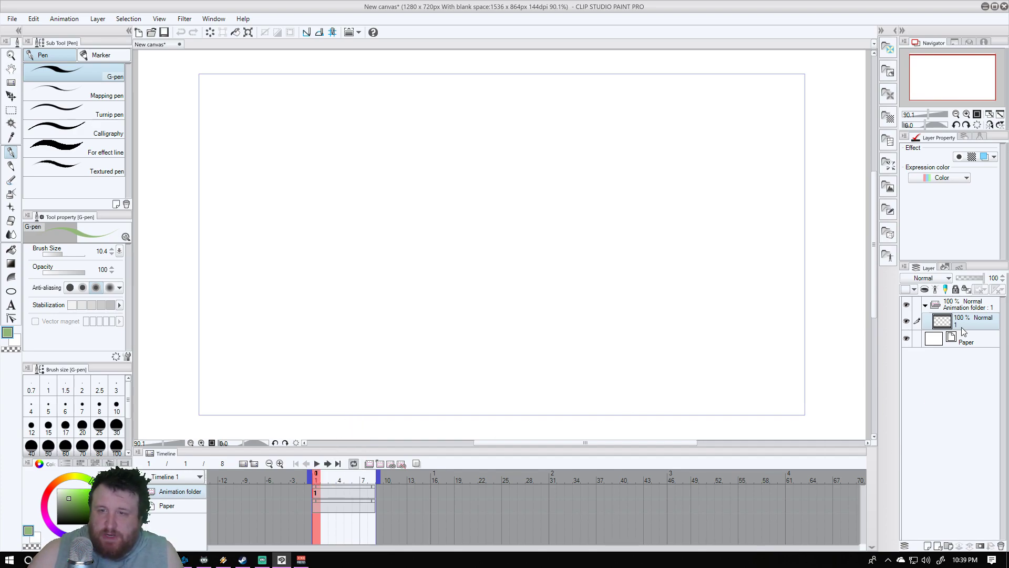
click(973, 308)
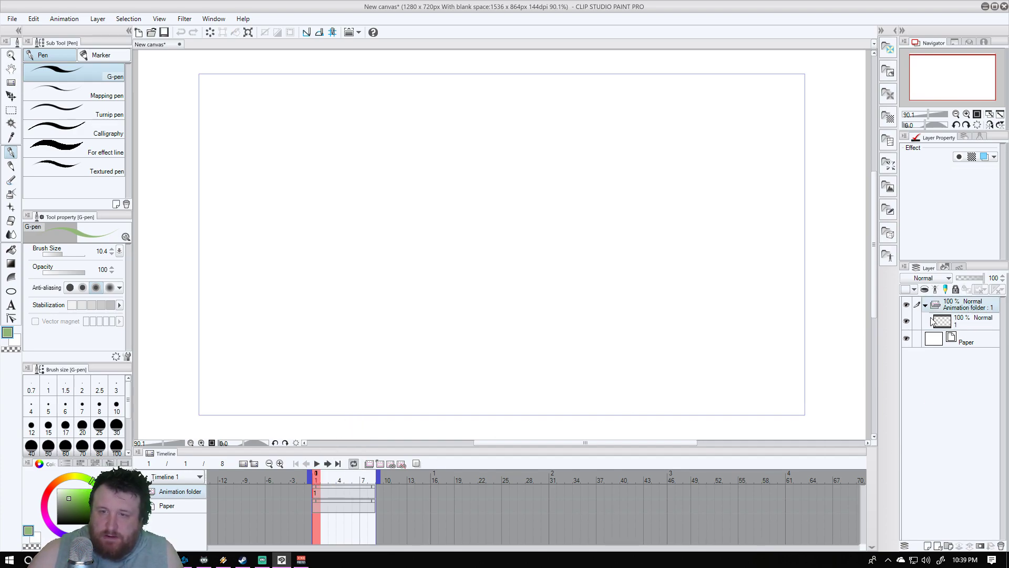
right_click(969, 312)
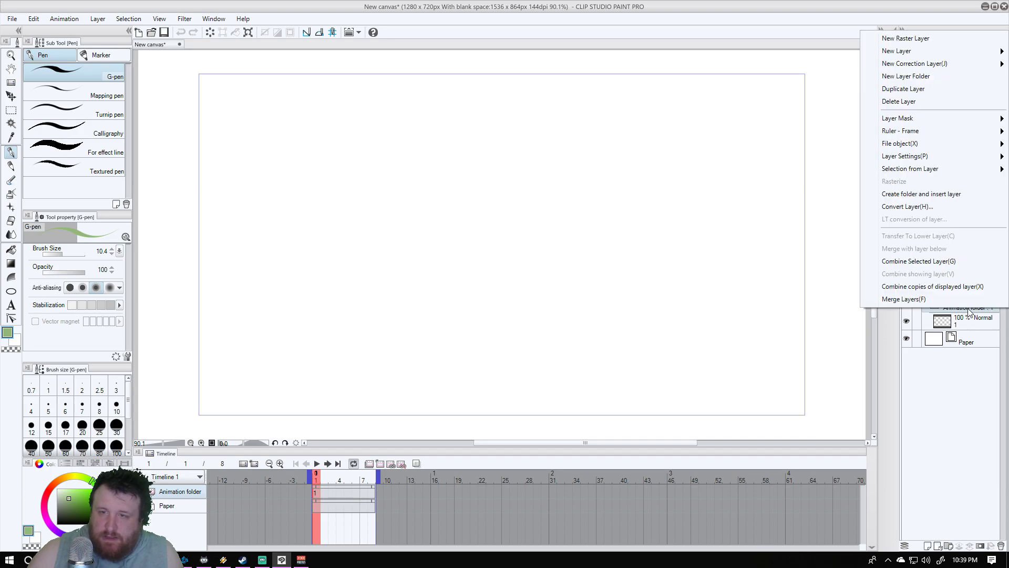
click(906, 42)
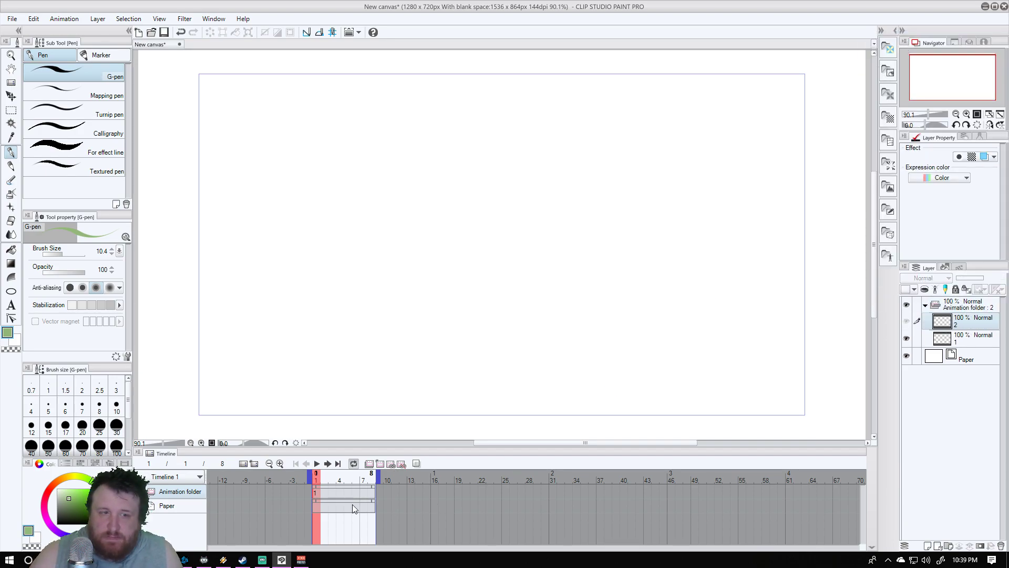
Assign the new cel 2 to frame 2, then return to frame 1
click(324, 494)
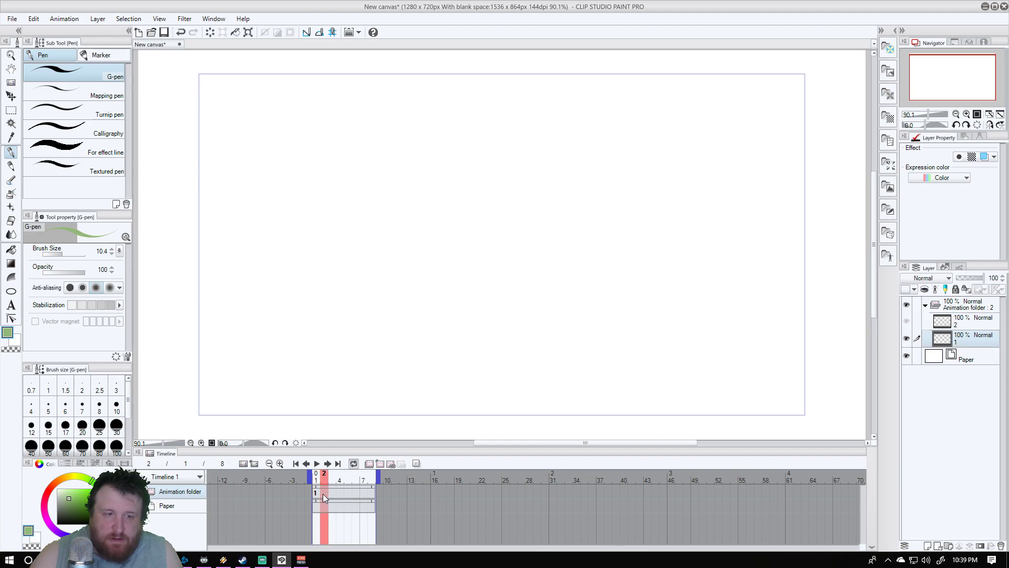
click(324, 498)
click(344, 440)
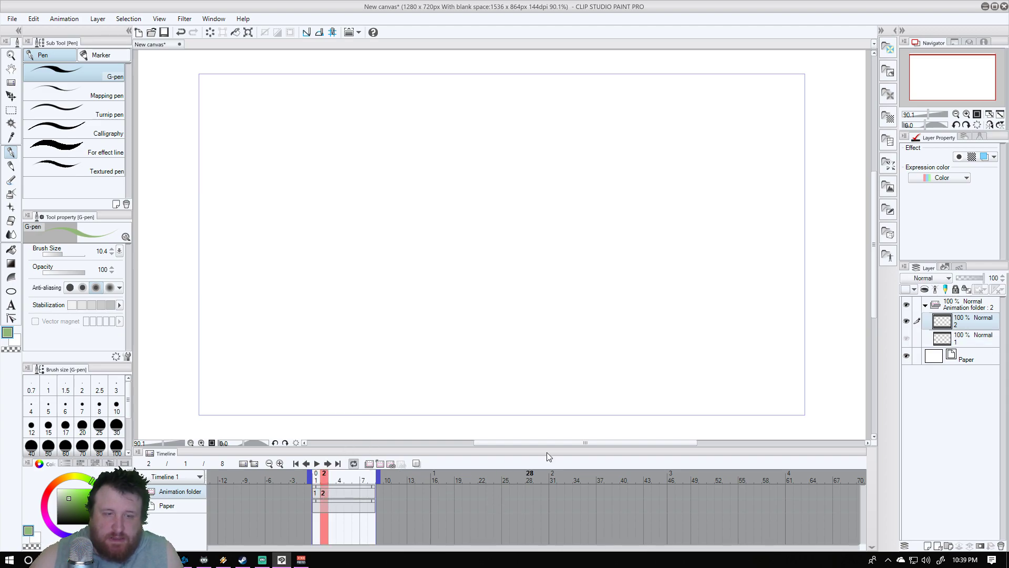
click(966, 346)
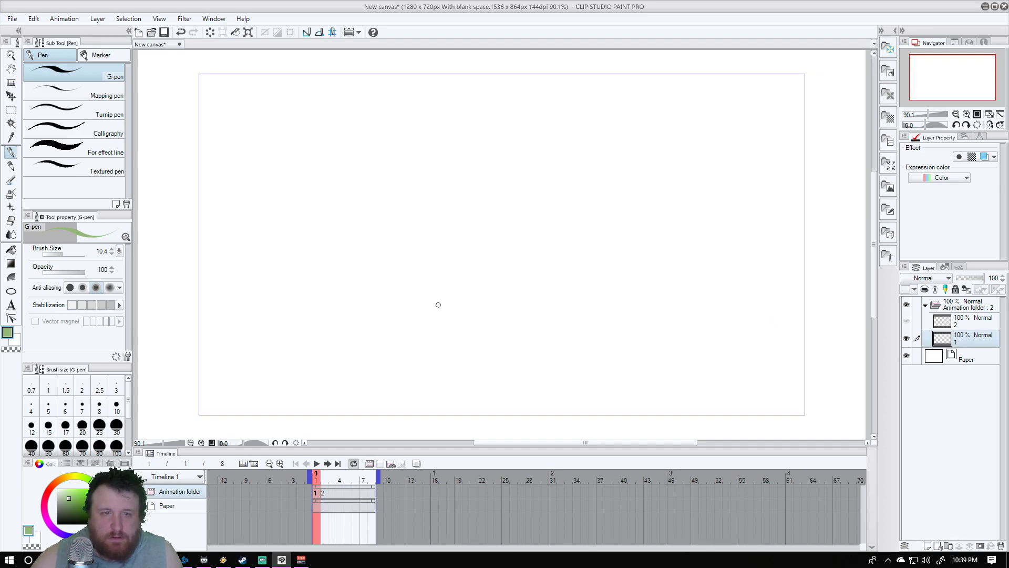
Draw a green 1 on cel 1 and a green 2 on cel 2
mouse_move(479, 177)
mouse_down()
mouse_move(500, 163)
mouse_move(464, 303)
mouse_move(500, 296)
mouse_up()
drag(492, 163, 480, 174)
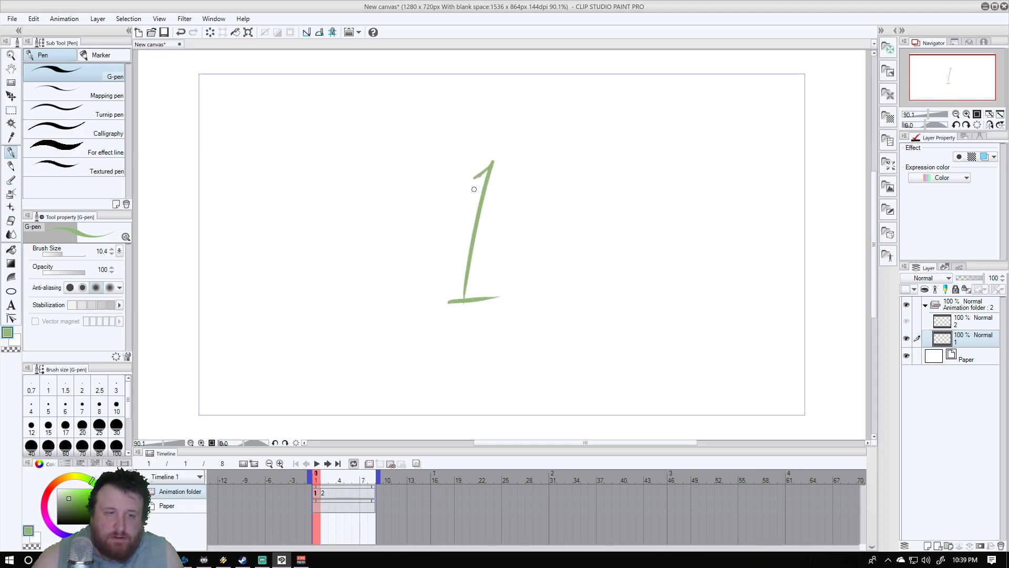
click(327, 501)
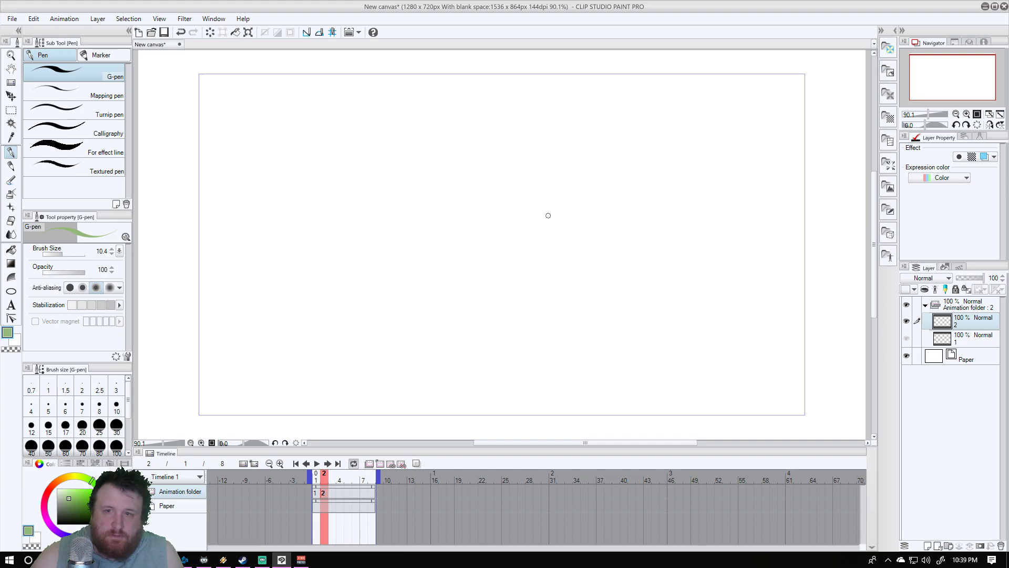
mouse_move(464, 215)
mouse_down()
mouse_move(502, 198)
mouse_move(498, 322)
mouse_move(549, 317)
mouse_up()
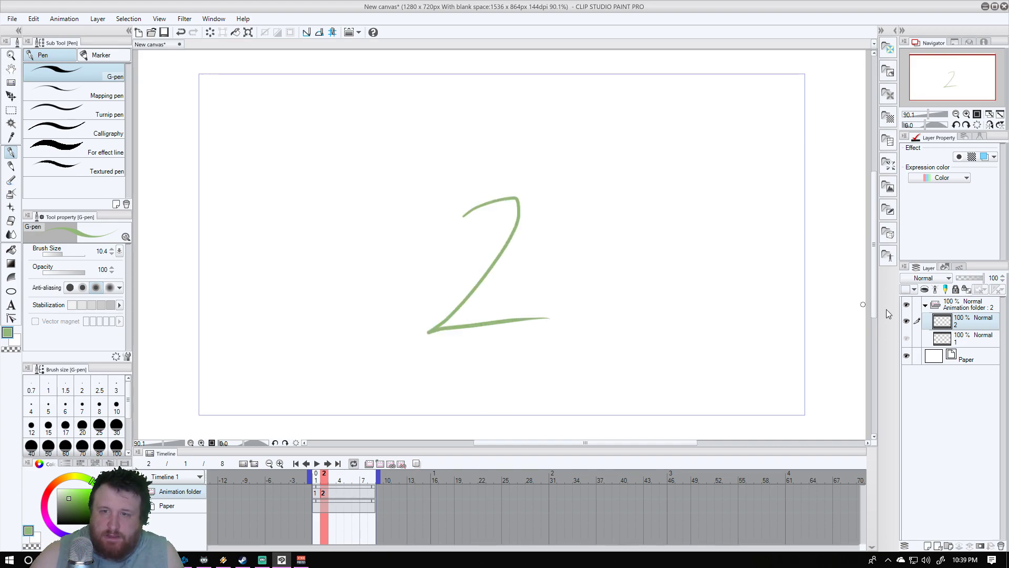
Assign cels 1, 2 and 1 to frames 3, 4 and 5
click(332, 494)
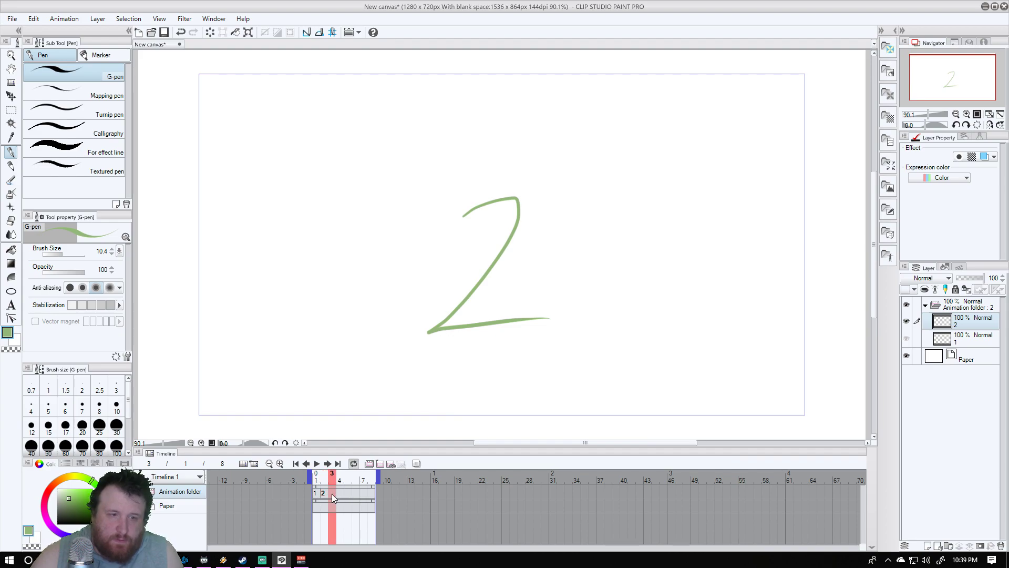
click(332, 495)
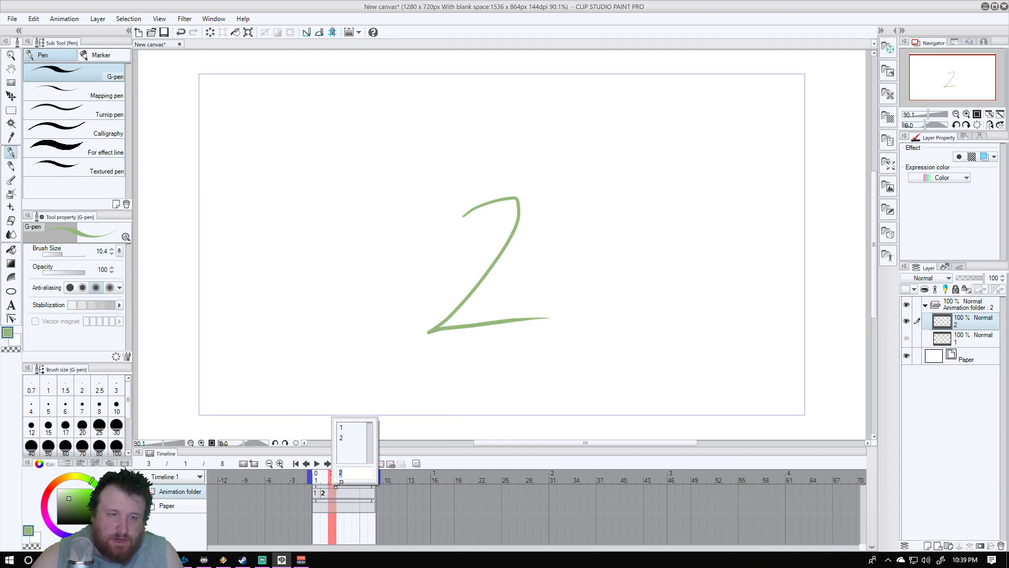
click(363, 428)
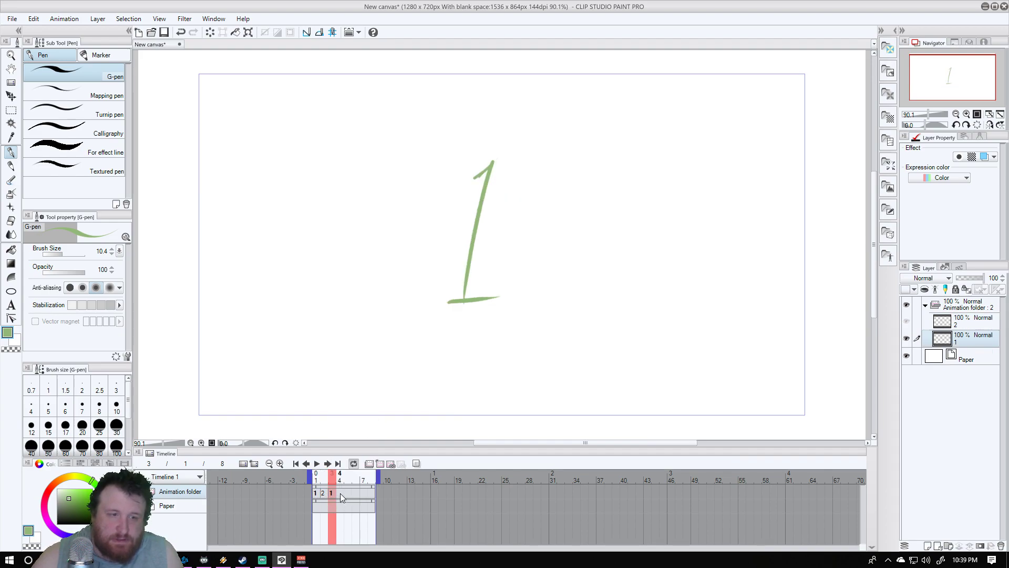
click(340, 493)
click(340, 493)
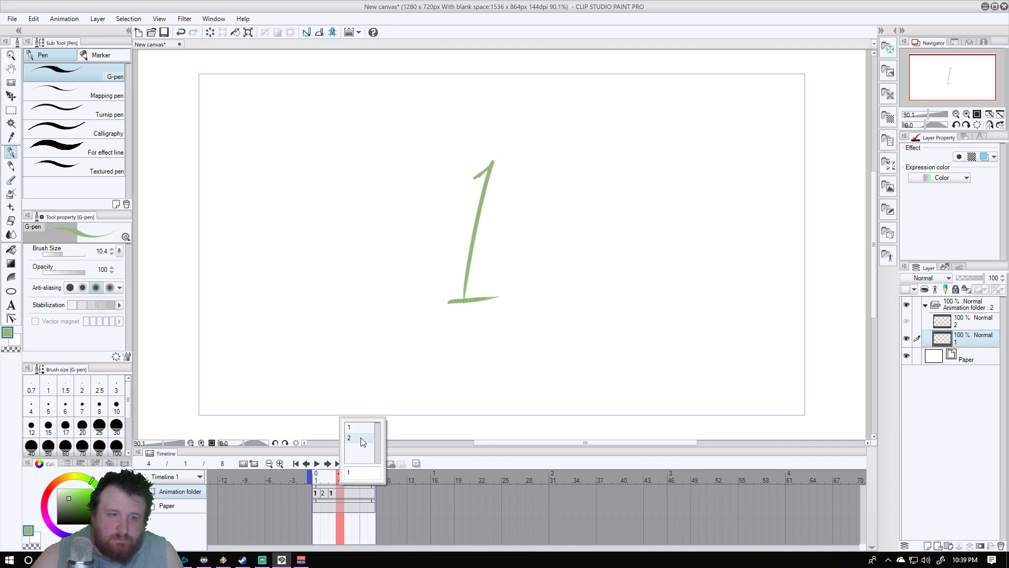
click(361, 437)
click(348, 494)
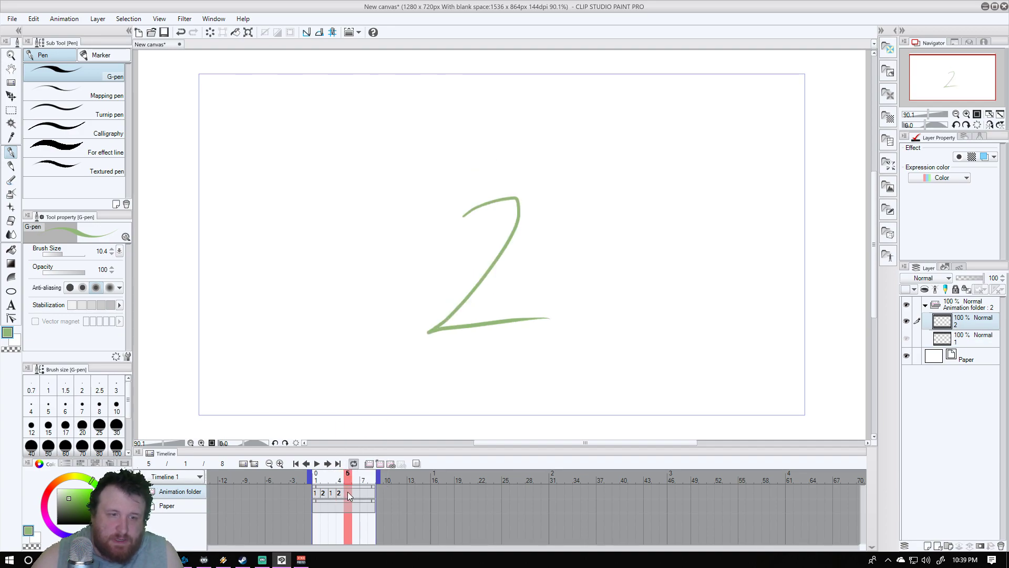
click(348, 494)
click(368, 465)
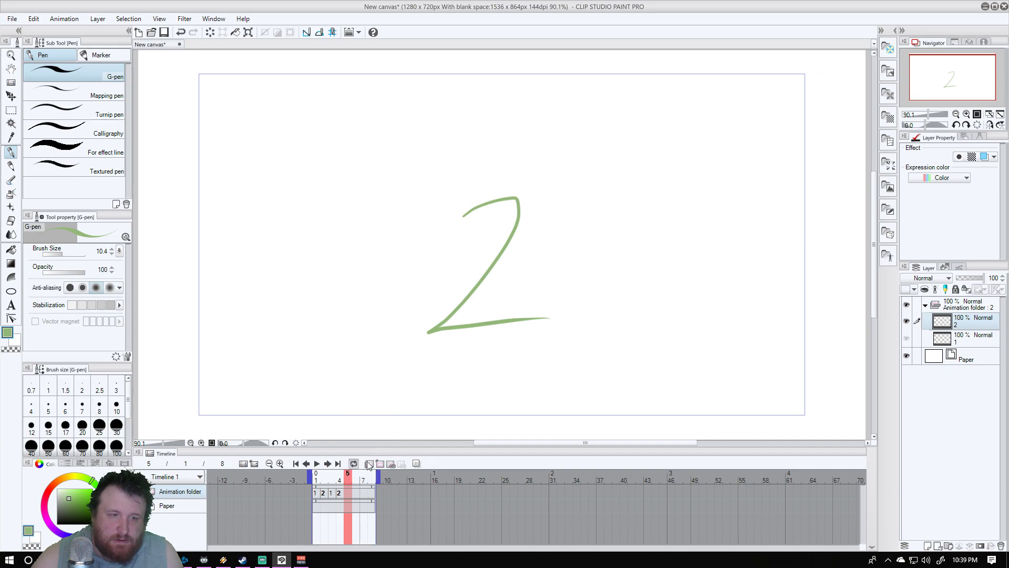
click(349, 493)
click(361, 456)
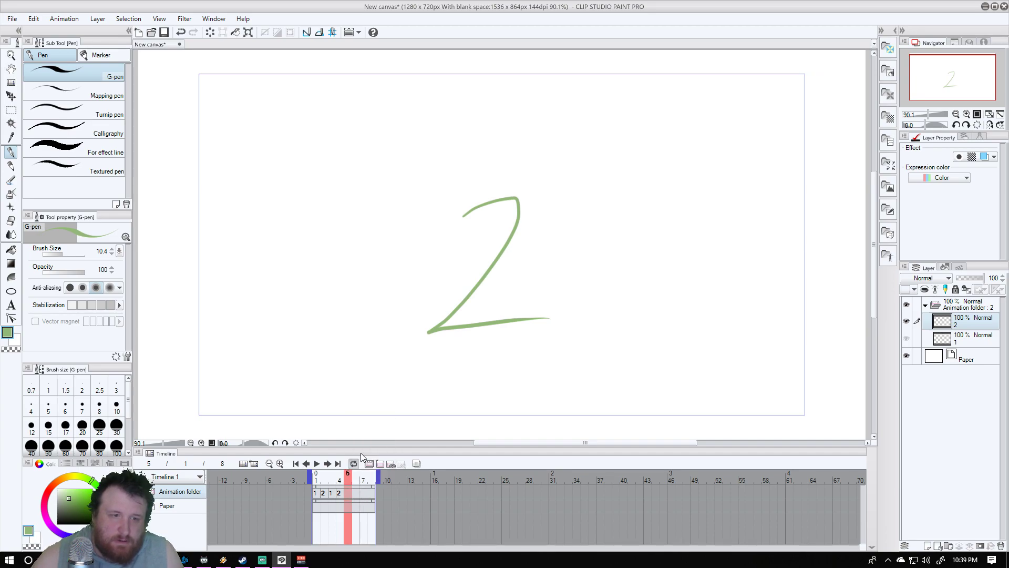
click(347, 495)
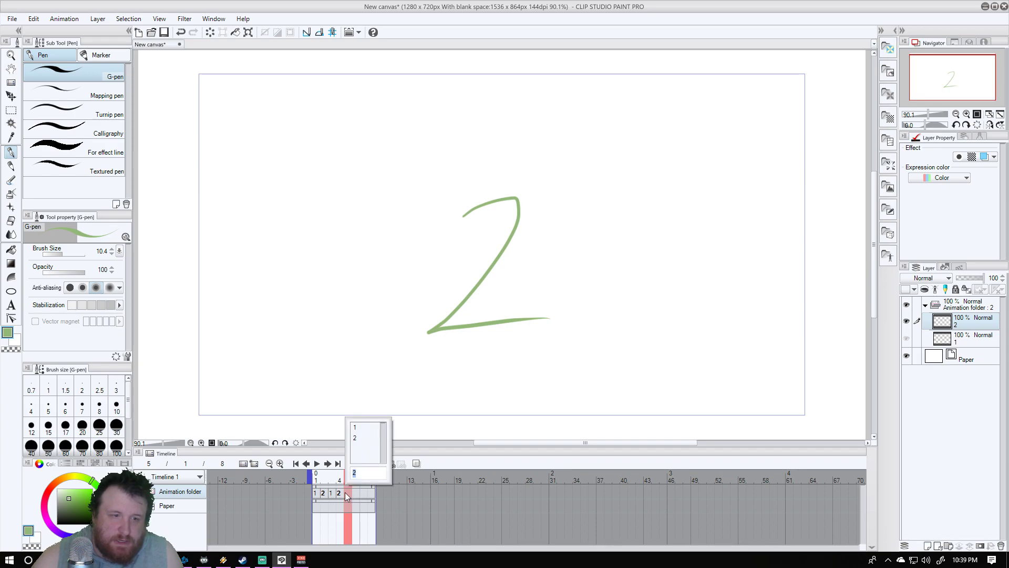
click(366, 429)
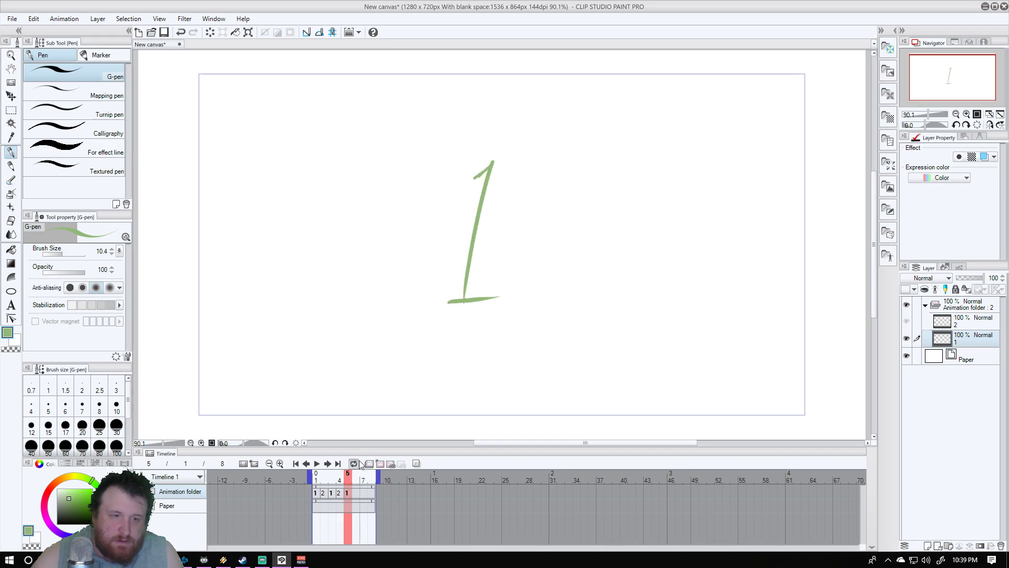
Assign cels 2, 1 and 2 to frames 6, 7 and 8, then play the loop
click(355, 495)
click(355, 494)
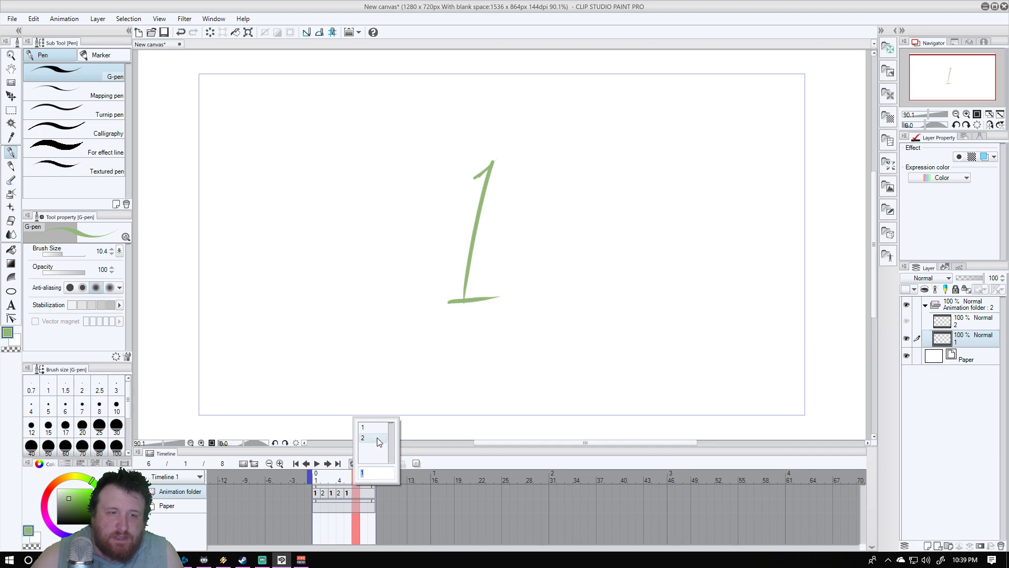
click(377, 438)
click(364, 497)
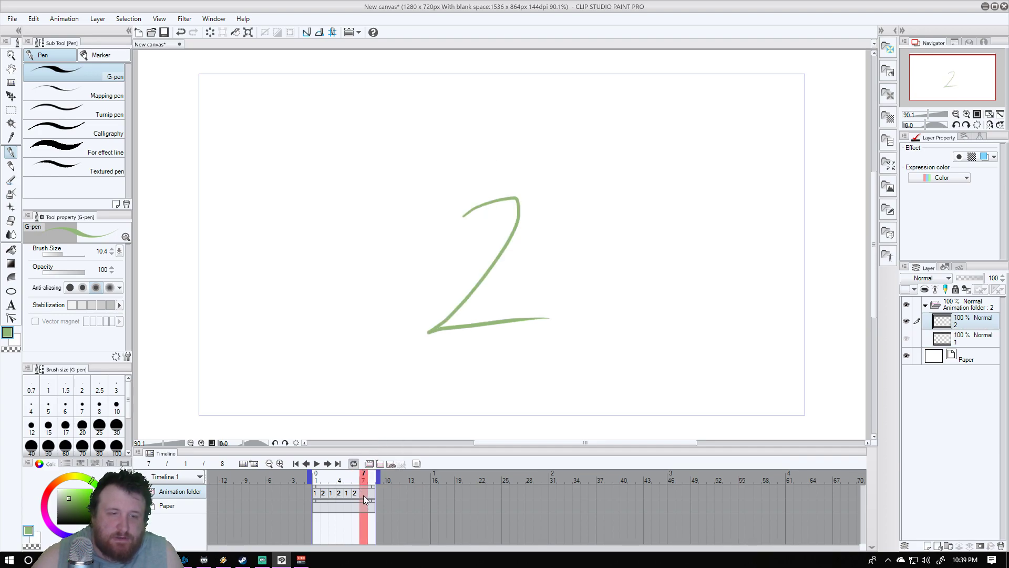
click(363, 495)
click(392, 426)
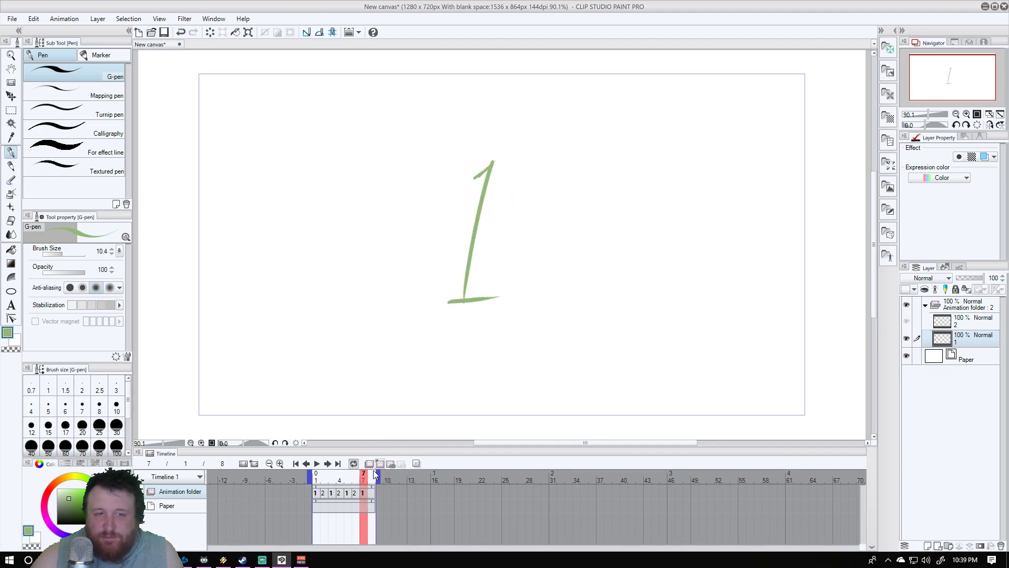
click(373, 494)
click(369, 494)
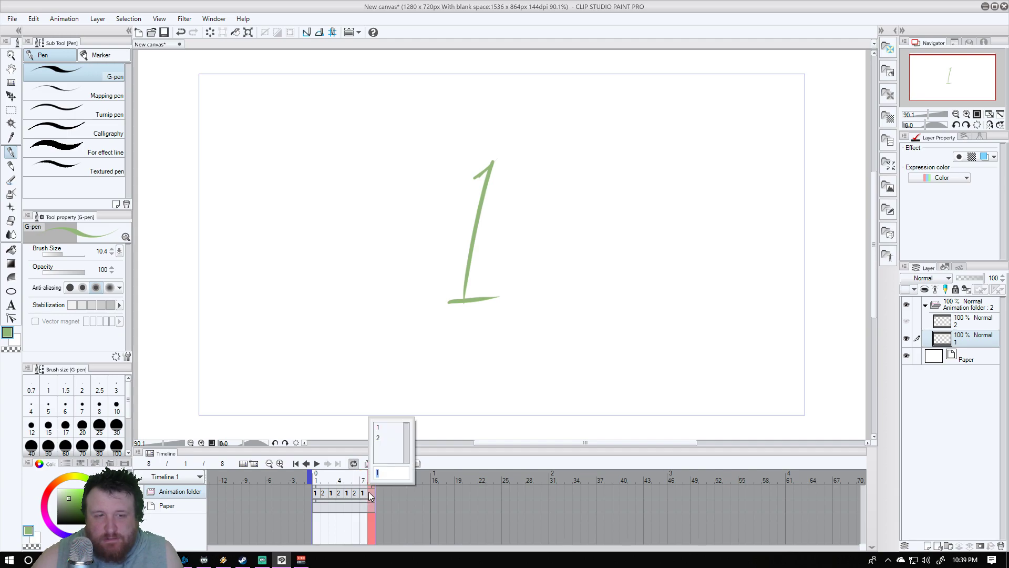
click(393, 440)
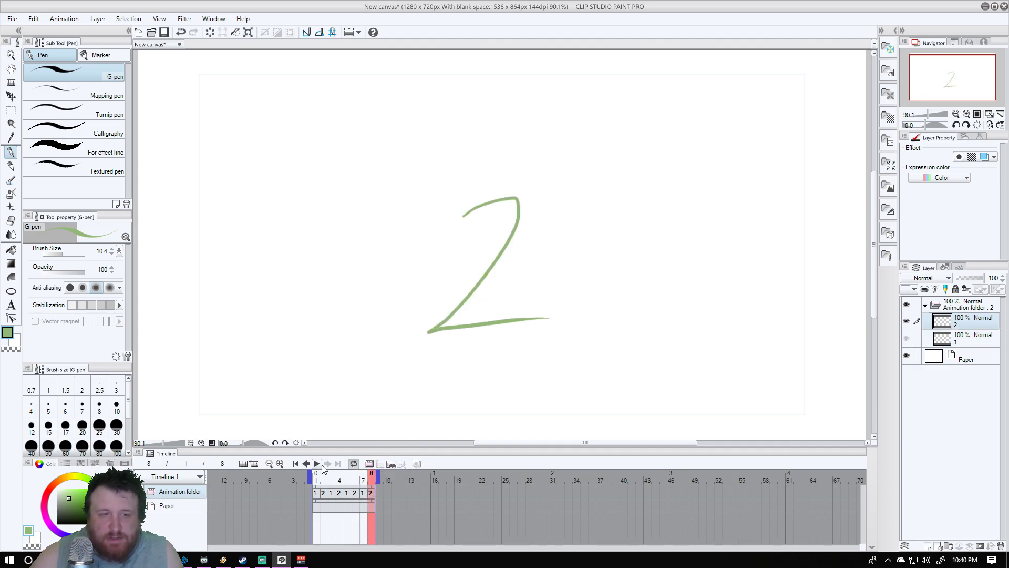
click(317, 463)
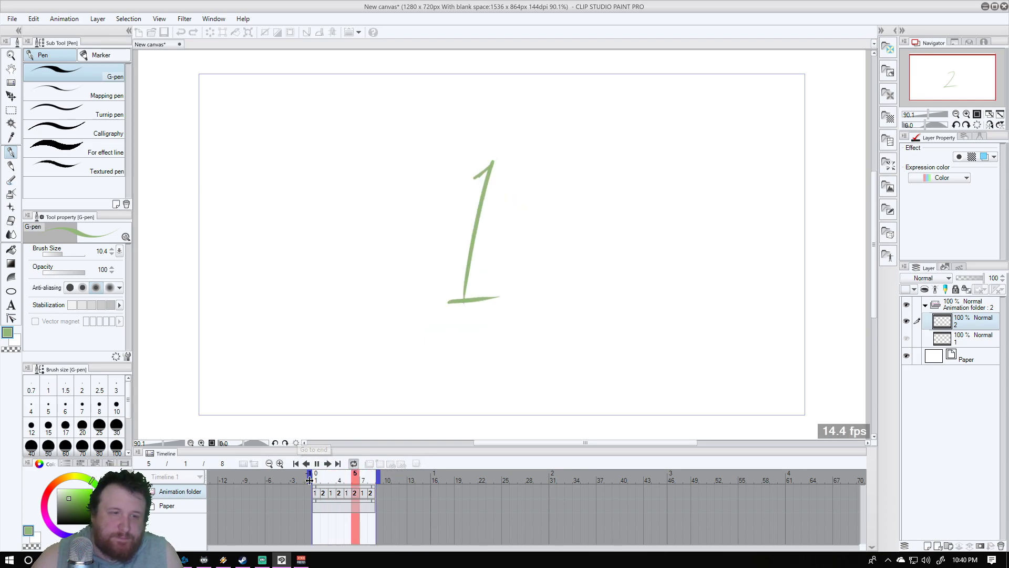
Stop playback, turn on onion skin, and add a new raster layer 3 to the Animation folder
click(317, 464)
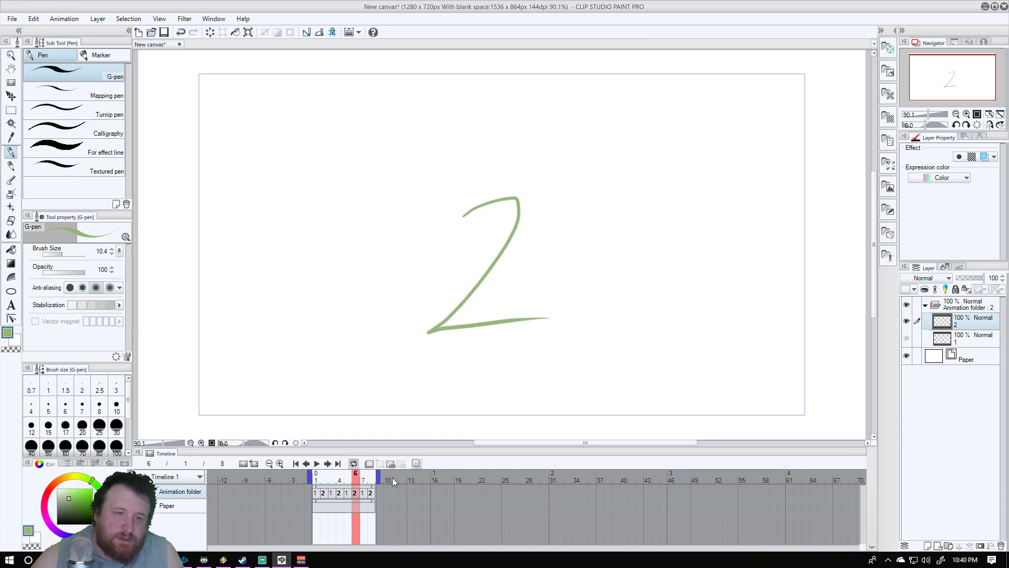
click(416, 463)
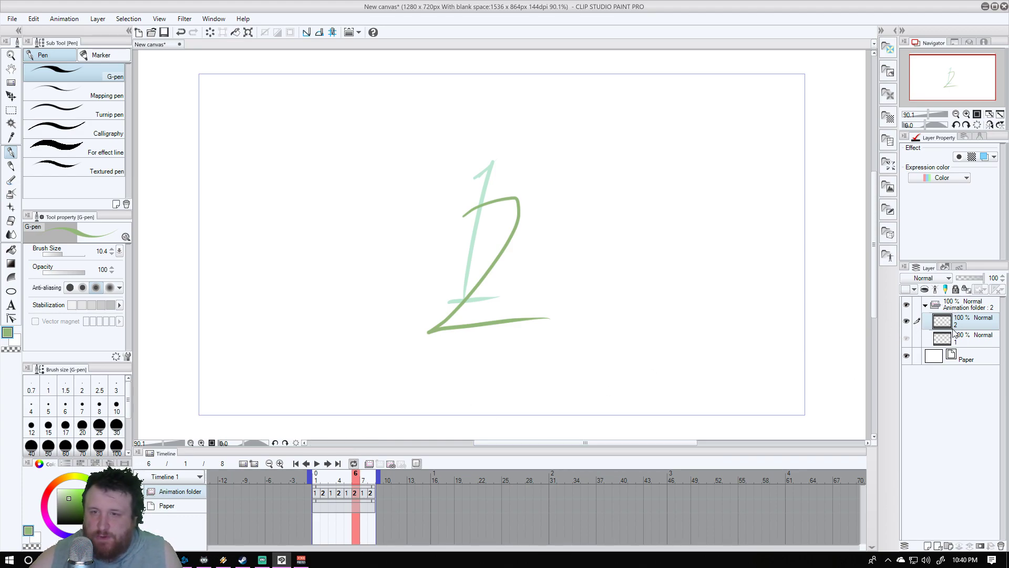
click(970, 308)
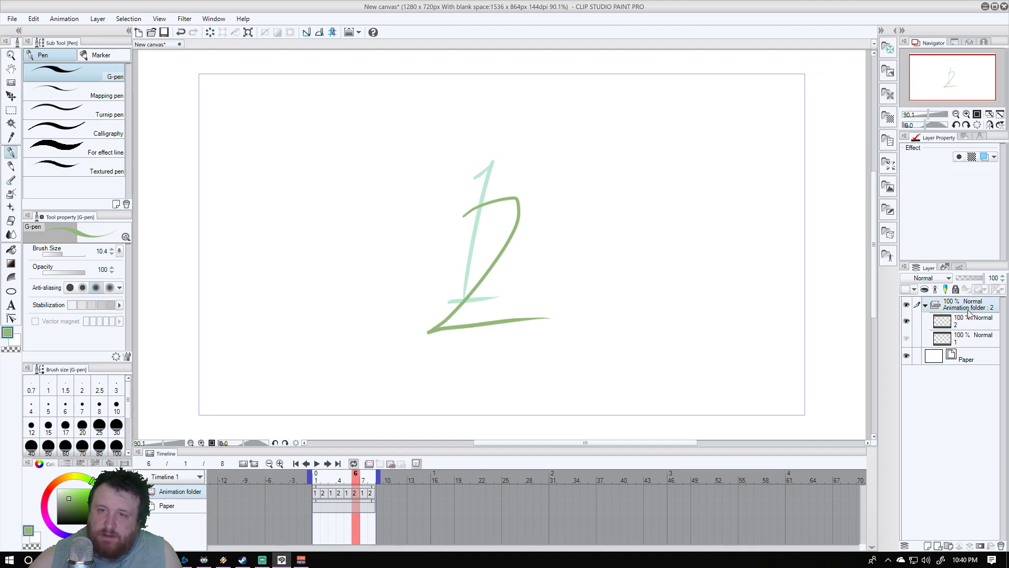
right_click(970, 311)
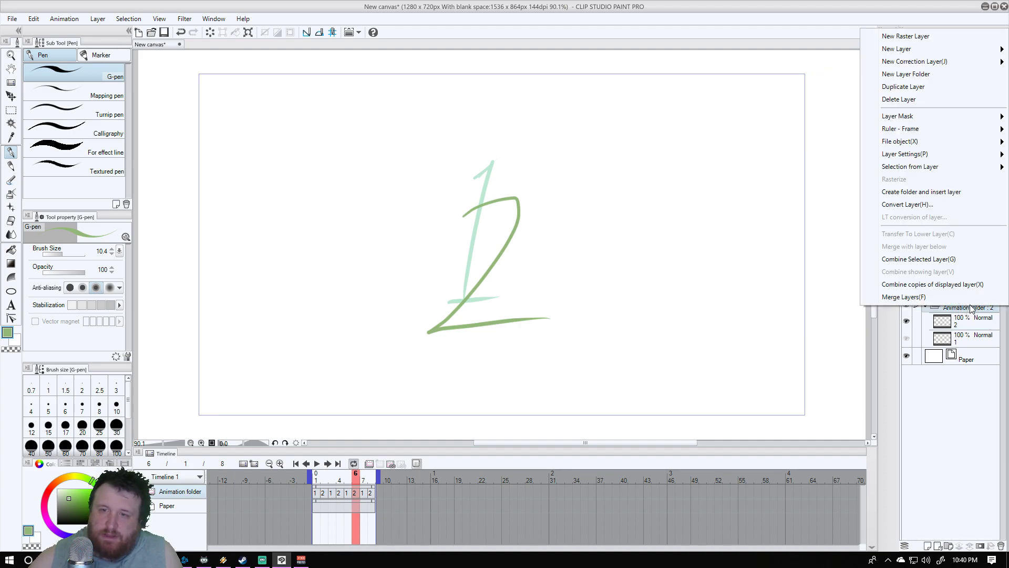
click(924, 37)
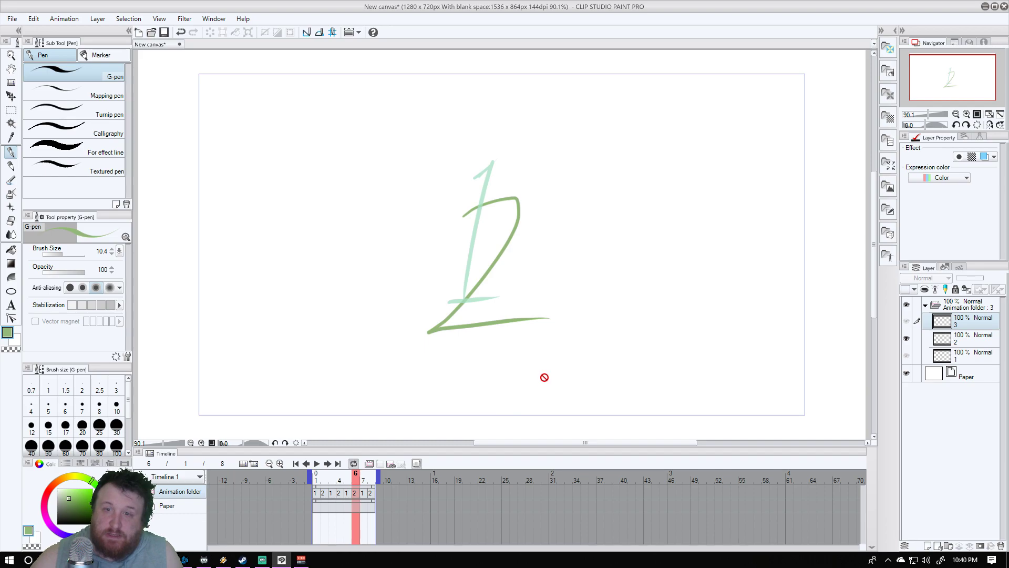
Assign the new cel 3 to frame 3
click(329, 492)
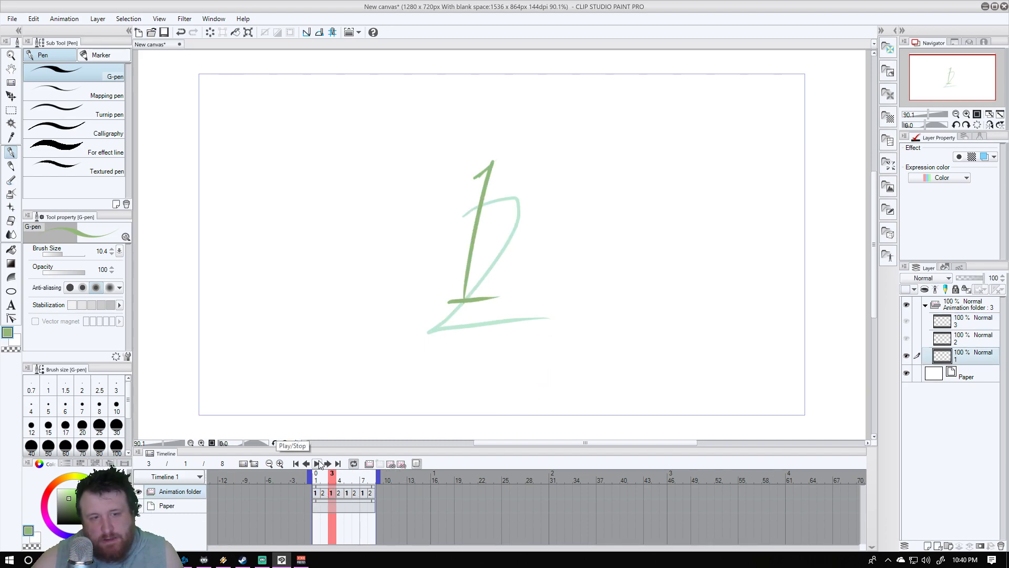
click(335, 492)
click(346, 449)
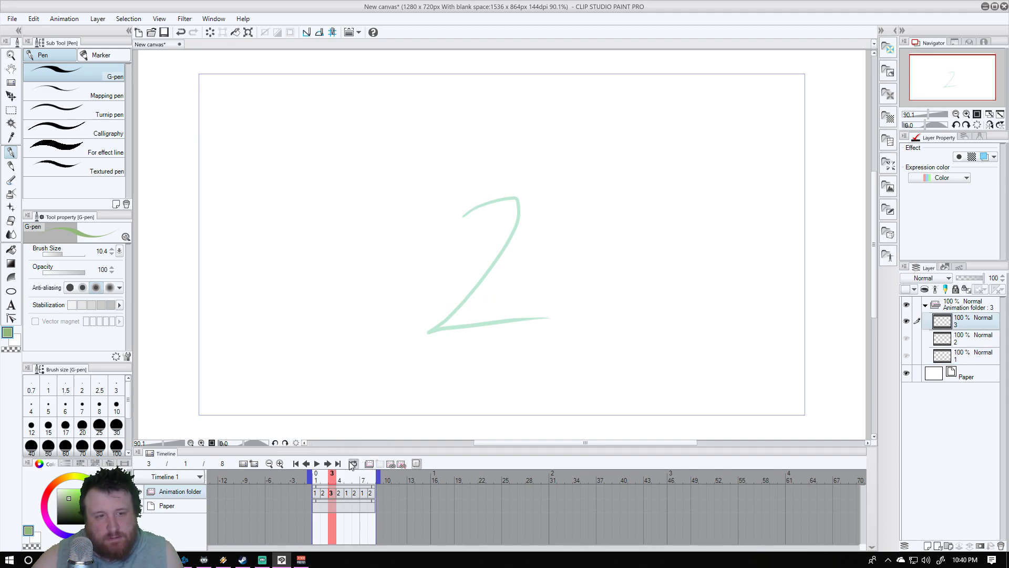
Assign cel 3 to frame 7 and draw a green 3 over the onion-skinned 2
click(362, 494)
click(363, 495)
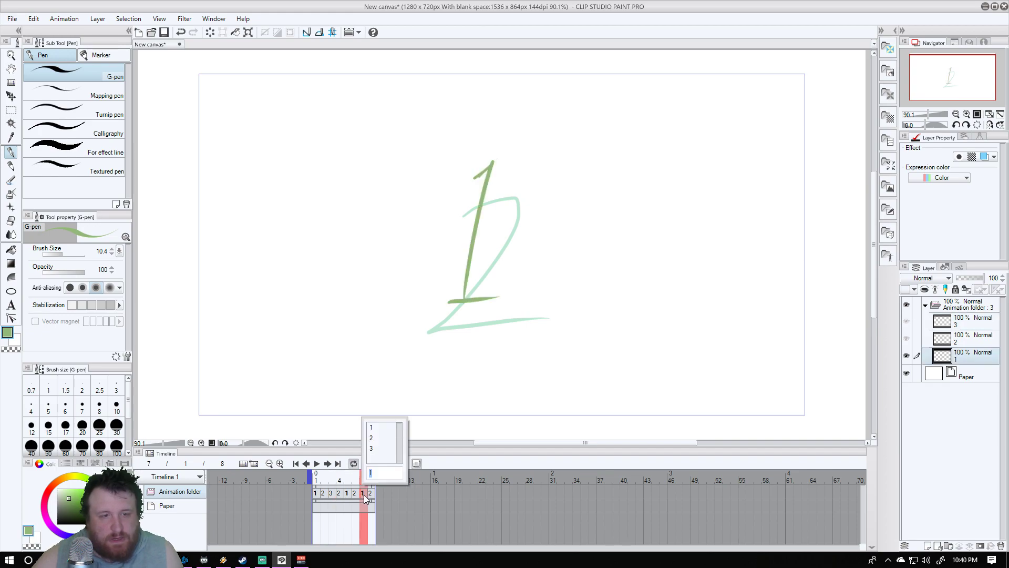
click(378, 451)
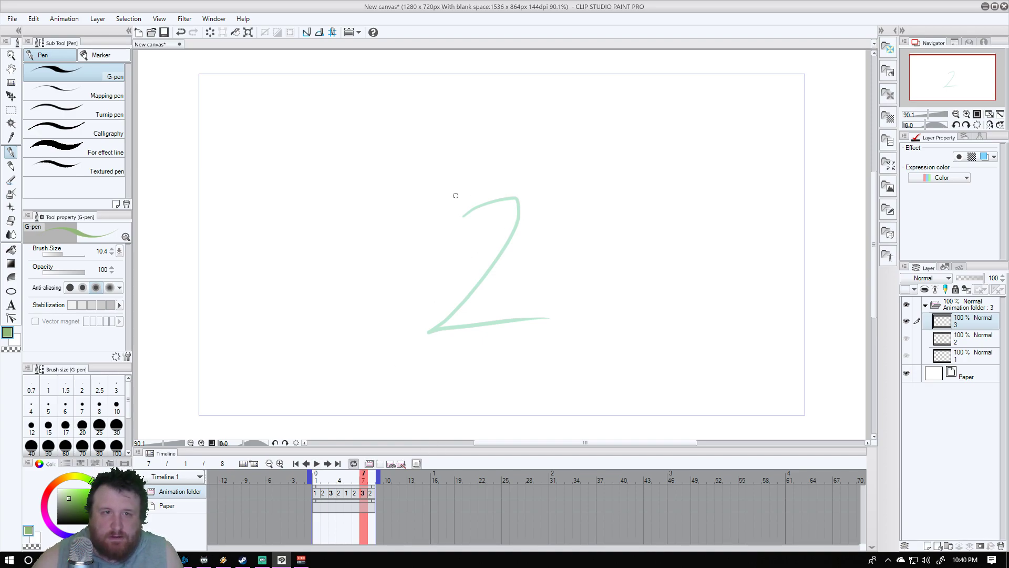
mouse_move(453, 196)
mouse_down()
mouse_move(463, 188)
mouse_move(449, 288)
mouse_move(427, 331)
mouse_up()
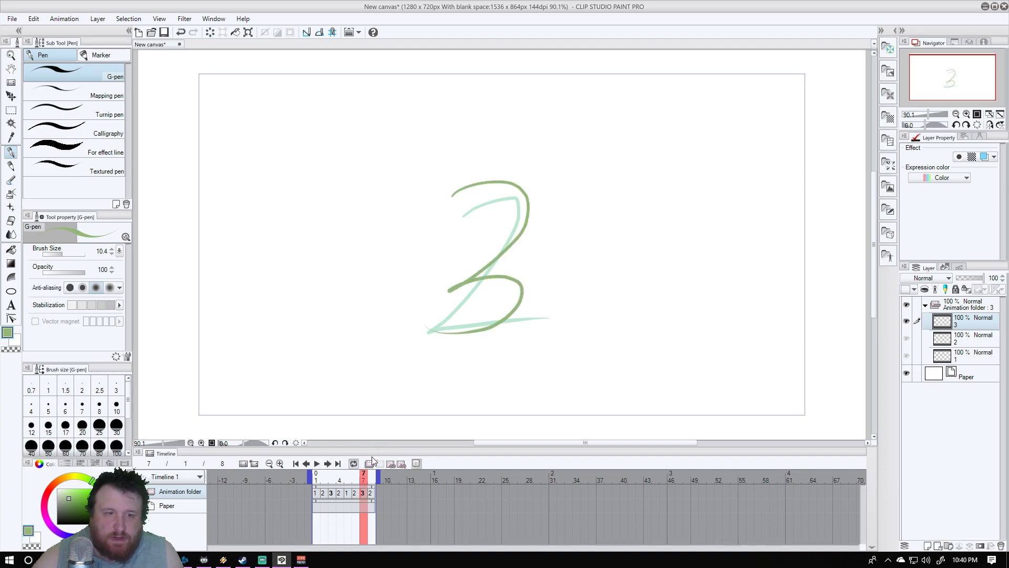
click(348, 476)
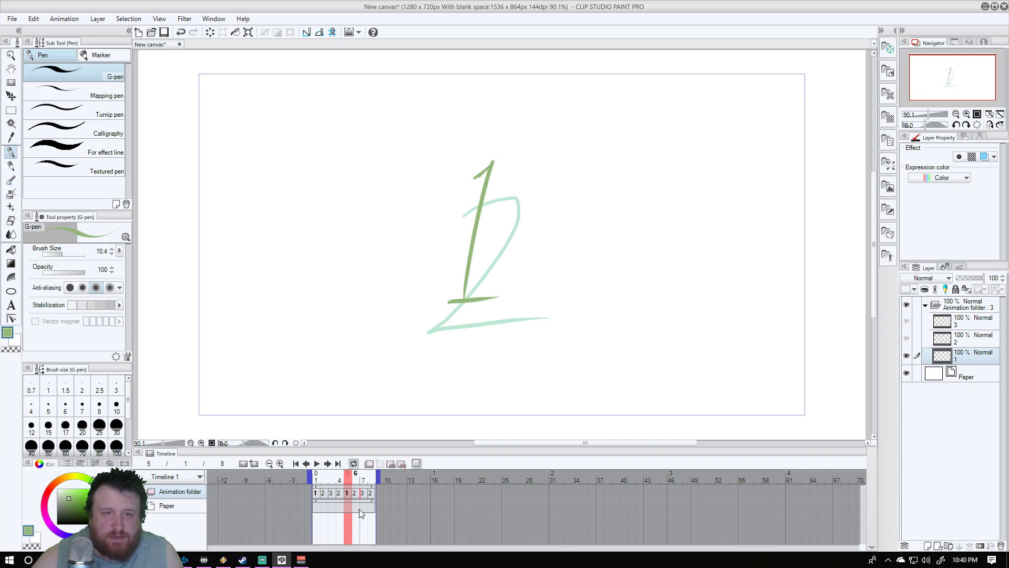
Step through frames 3, 2 and 4, ending on frame 2 with 1 and 3 onion-skinned
click(333, 480)
click(324, 479)
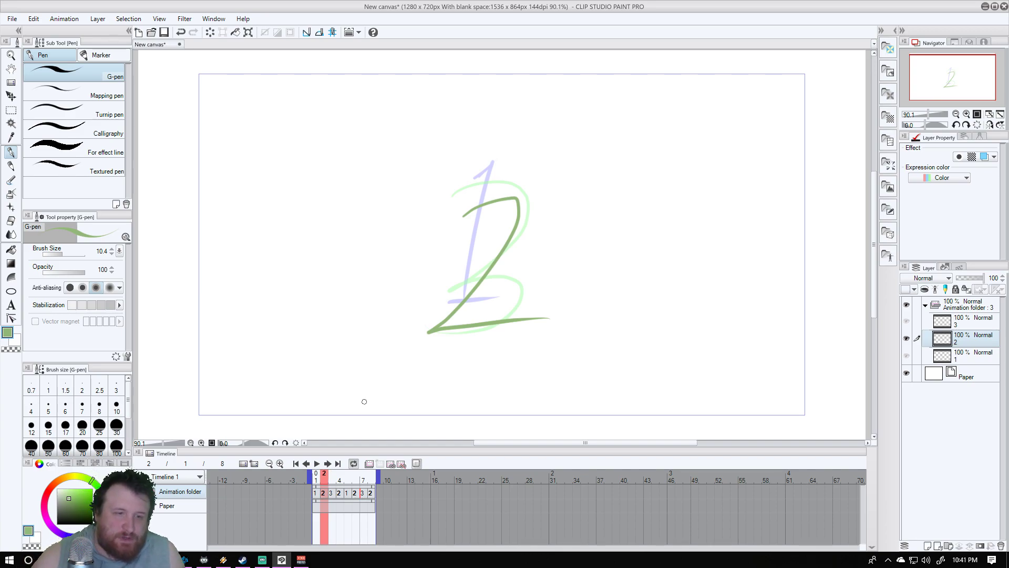
click(340, 481)
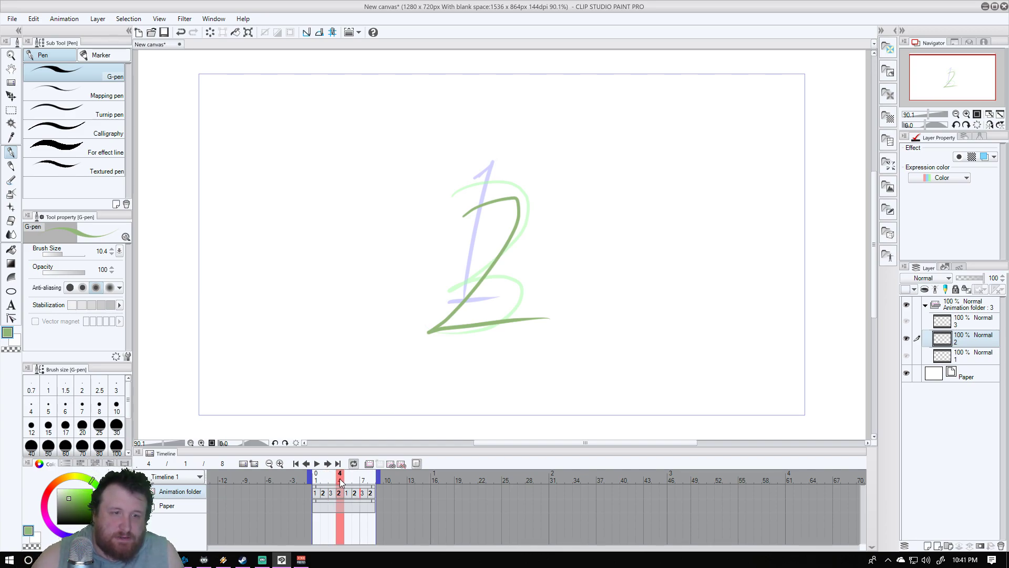
click(326, 480)
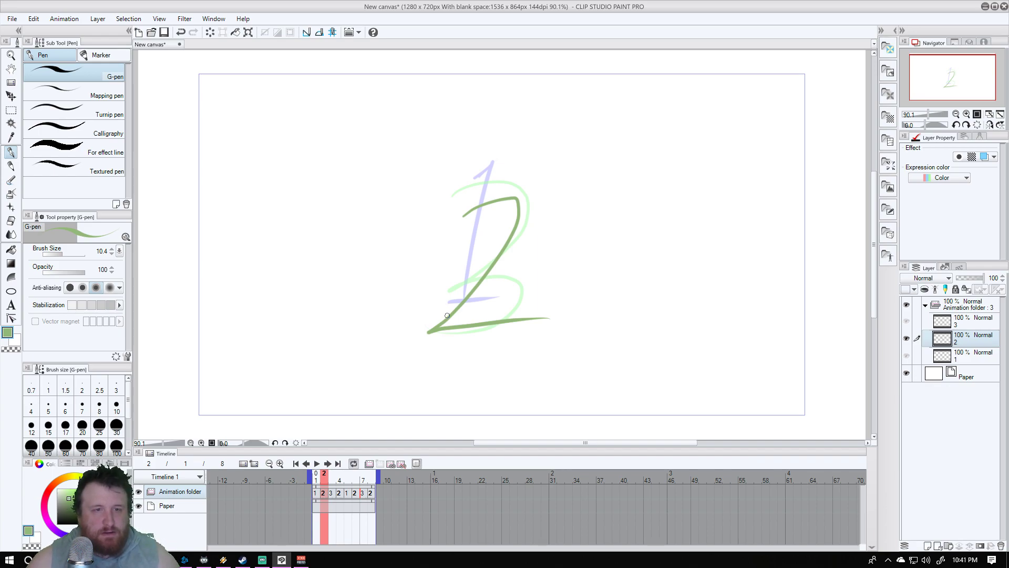
Erase the old 2 on cel 2, redraw it with the G-pen, and play the loop
key(e)
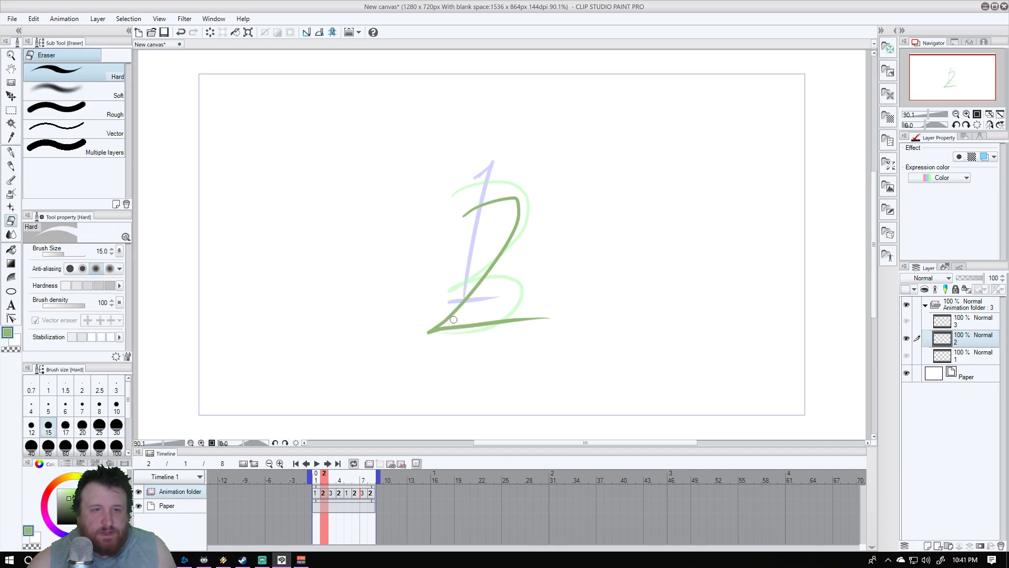
mouse_move(480, 317)
mouse_down()
mouse_move(503, 313)
mouse_move(473, 340)
mouse_move(543, 311)
mouse_up()
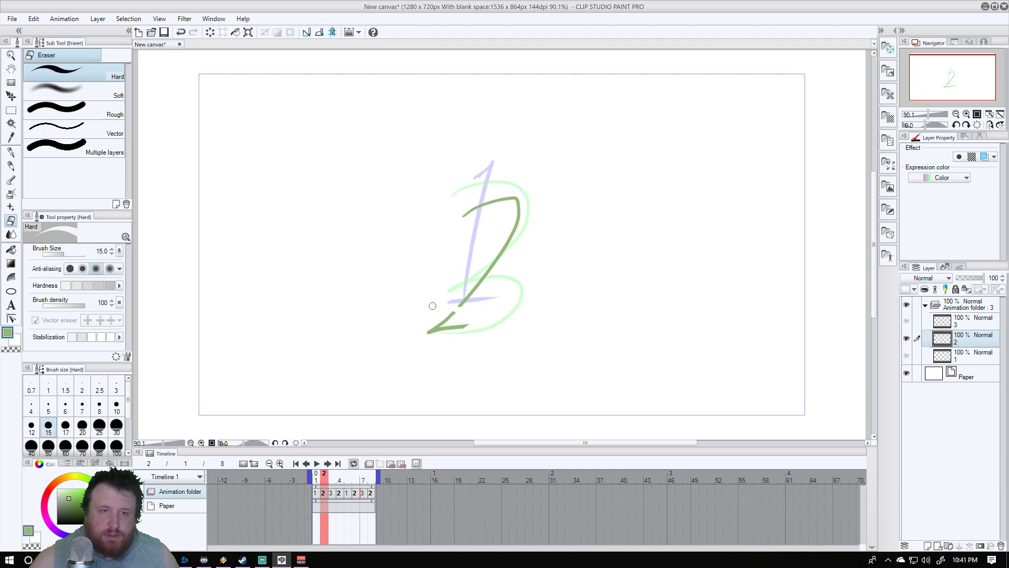
mouse_move(433, 306)
mouse_down()
mouse_move(456, 325)
mouse_move(439, 327)
mouse_move(508, 265)
mouse_move(461, 283)
mouse_move(534, 221)
mouse_move(494, 230)
mouse_move(533, 198)
mouse_move(471, 203)
mouse_move(446, 223)
mouse_up()
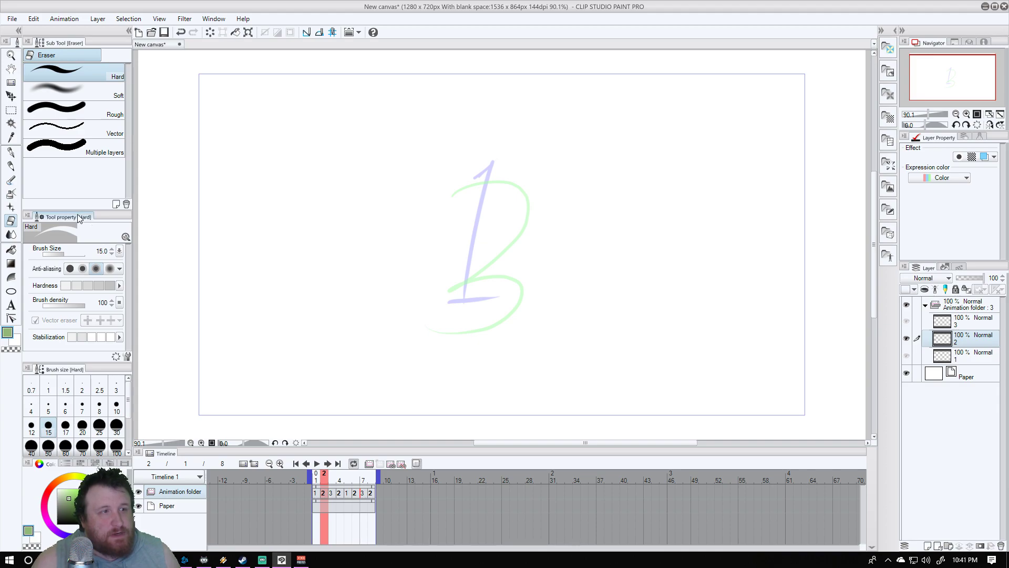
click(12, 153)
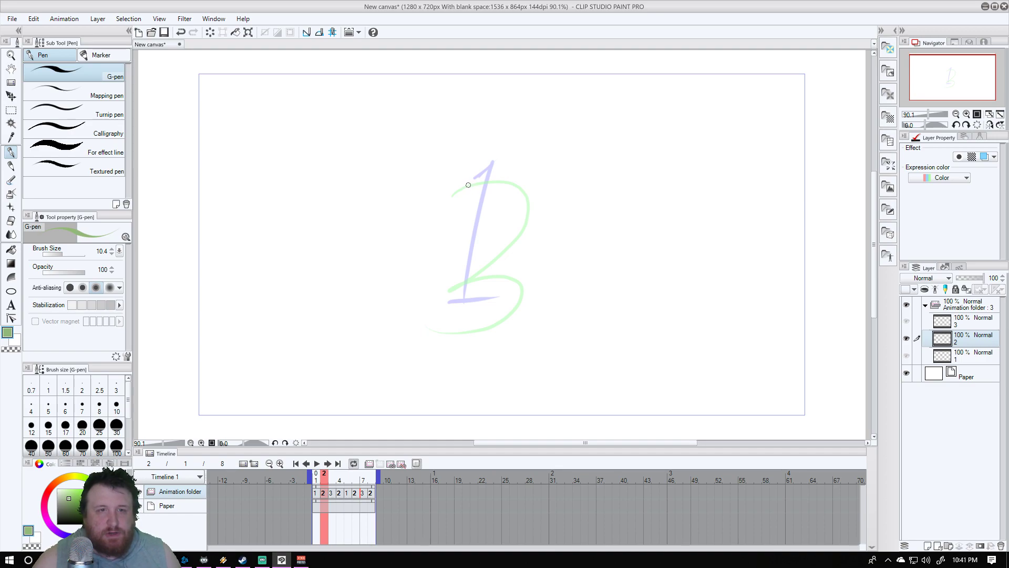
mouse_move(467, 185)
mouse_down()
mouse_move(508, 184)
mouse_move(441, 278)
mouse_move(468, 288)
mouse_move(447, 313)
mouse_move(435, 312)
mouse_move(461, 316)
mouse_up()
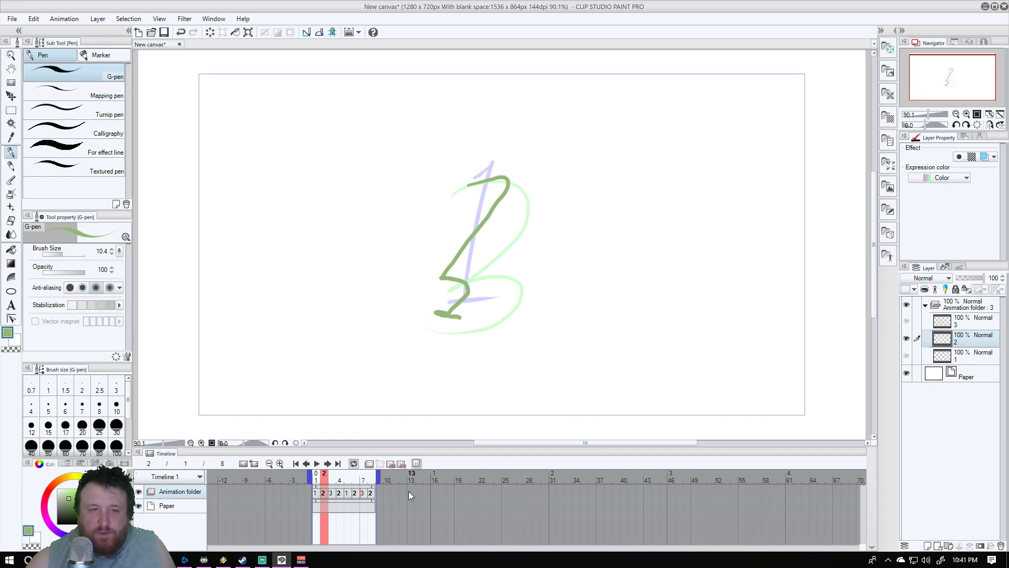
click(317, 463)
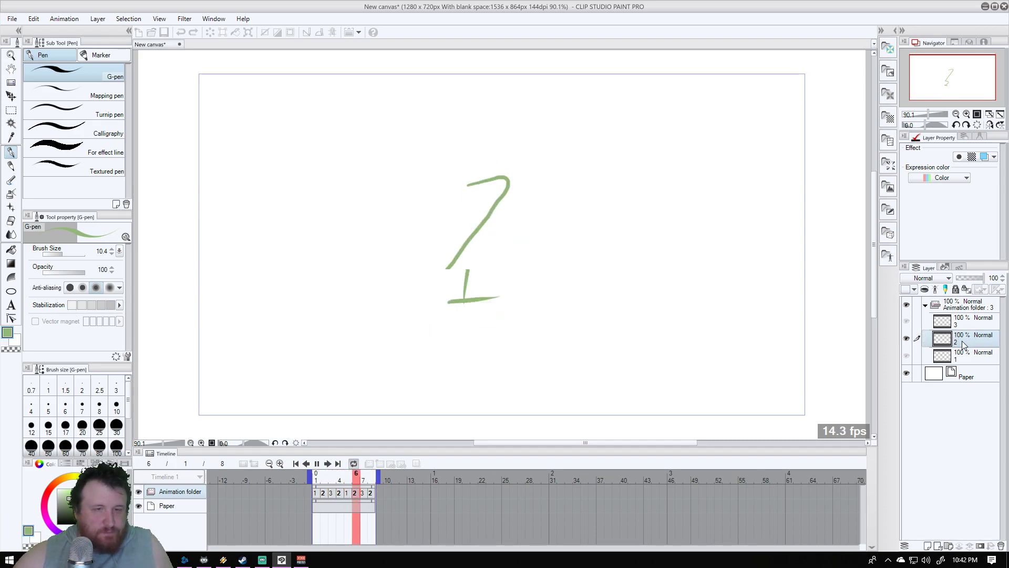
Stop playback and delete cel layers 1, 2 and 3 from the Animation folder
click(964, 360)
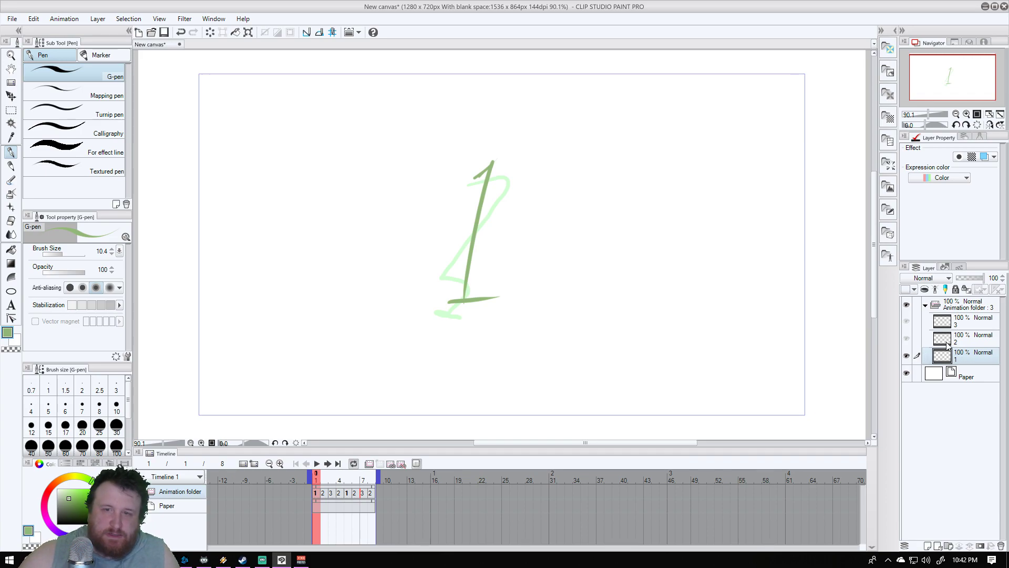
shift+click(974, 327)
click(1001, 545)
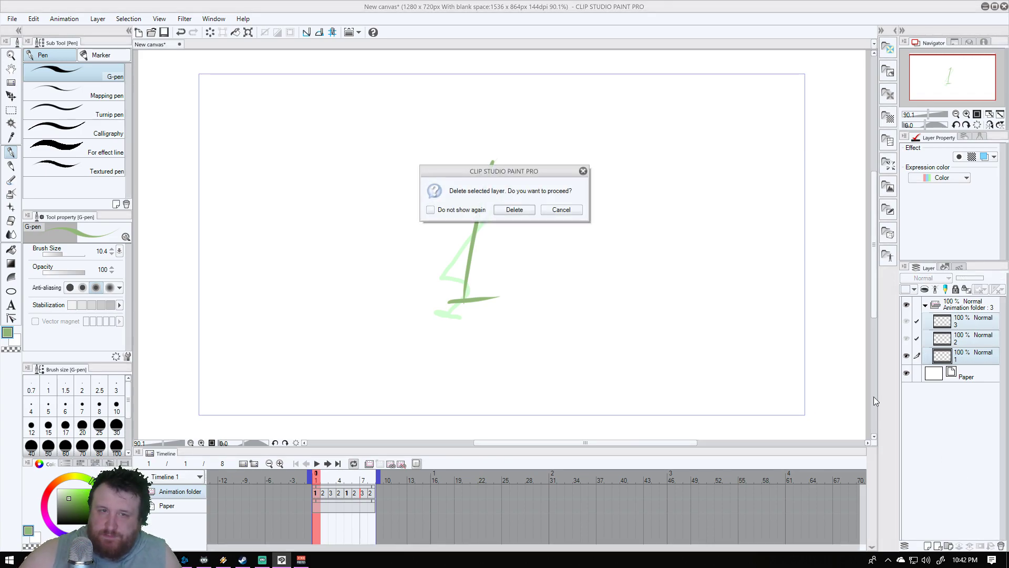
click(528, 212)
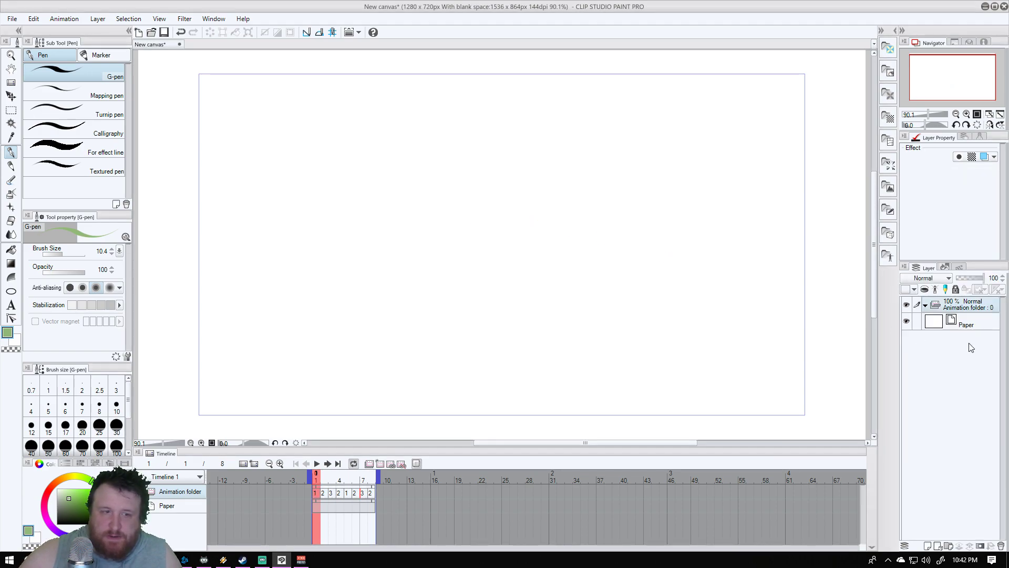
Open frame 1's cel assignment and close it without choosing a cel
double_click(319, 494)
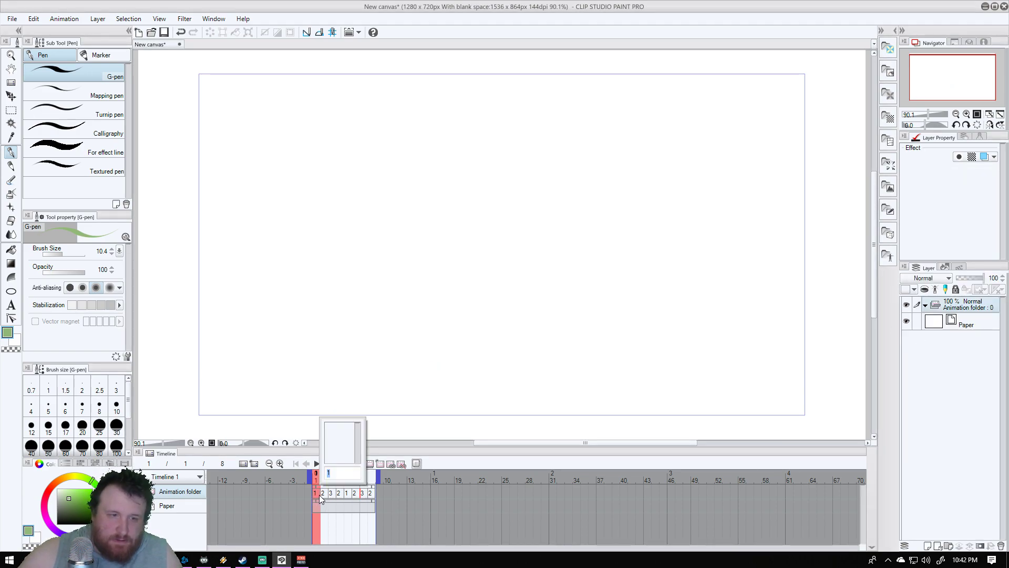
click(337, 430)
key(Return)
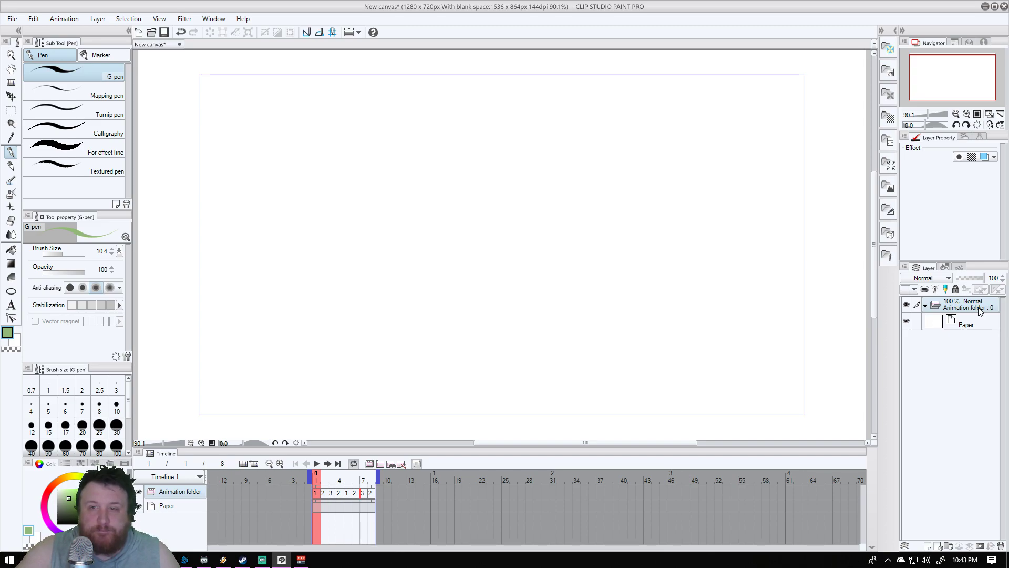
Open the spongebob animation file from the recent files list
click(12, 19)
mouse_move(55, 75)
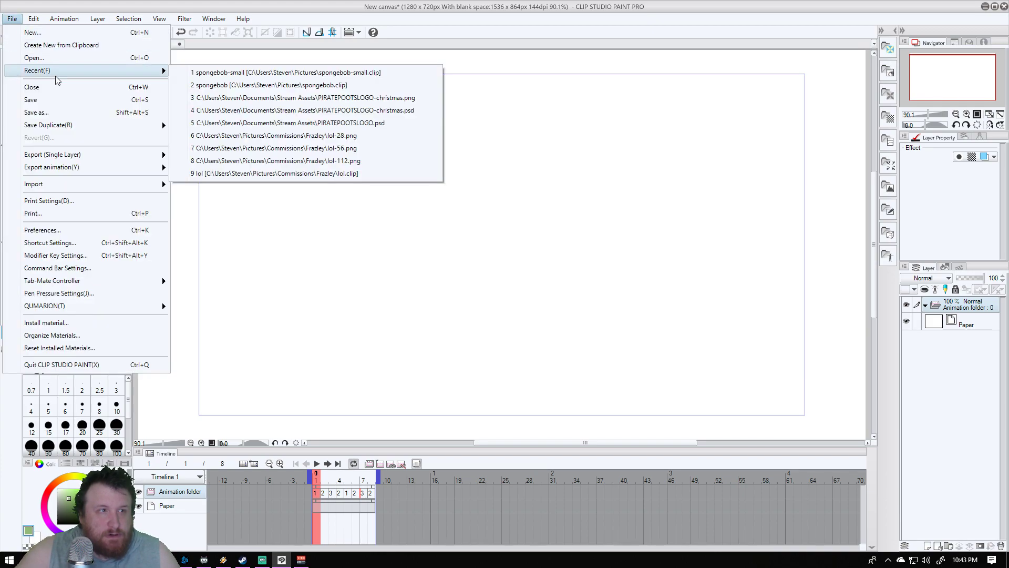
click(322, 89)
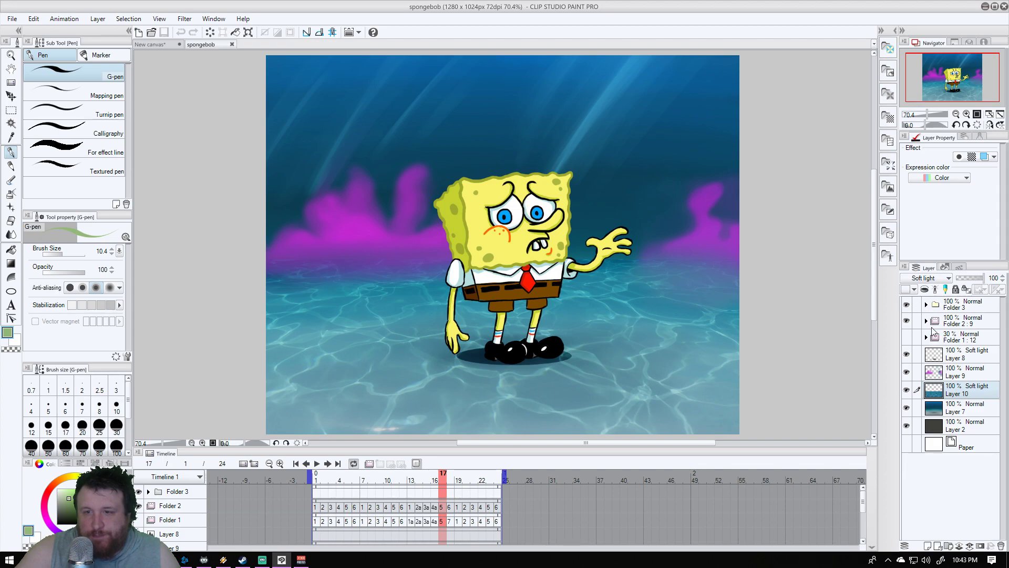
Expand Folder 2 and Folder 3 in the Layer panel to reveal their cels
click(926, 320)
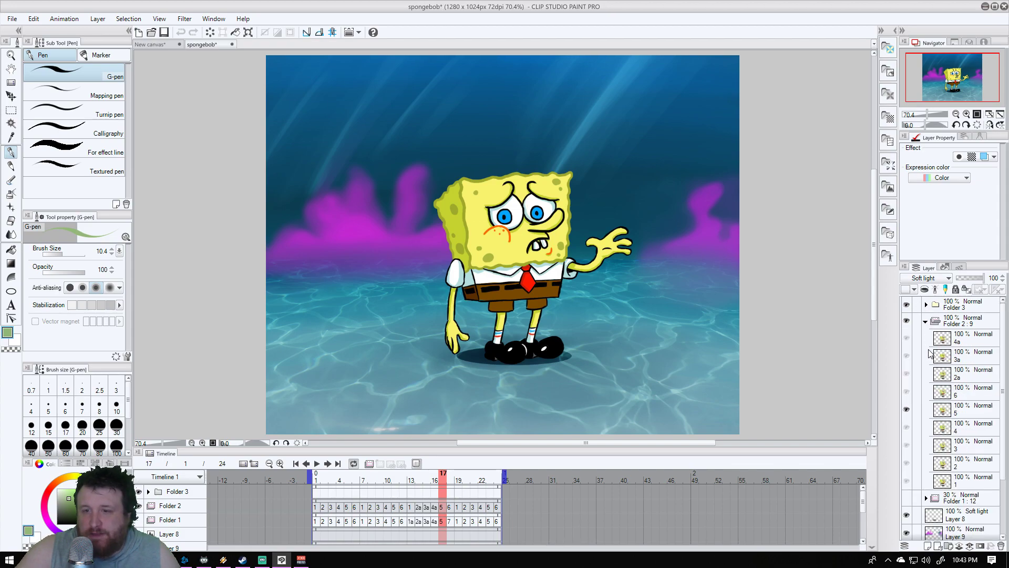
scroll(929, 354, down, 5)
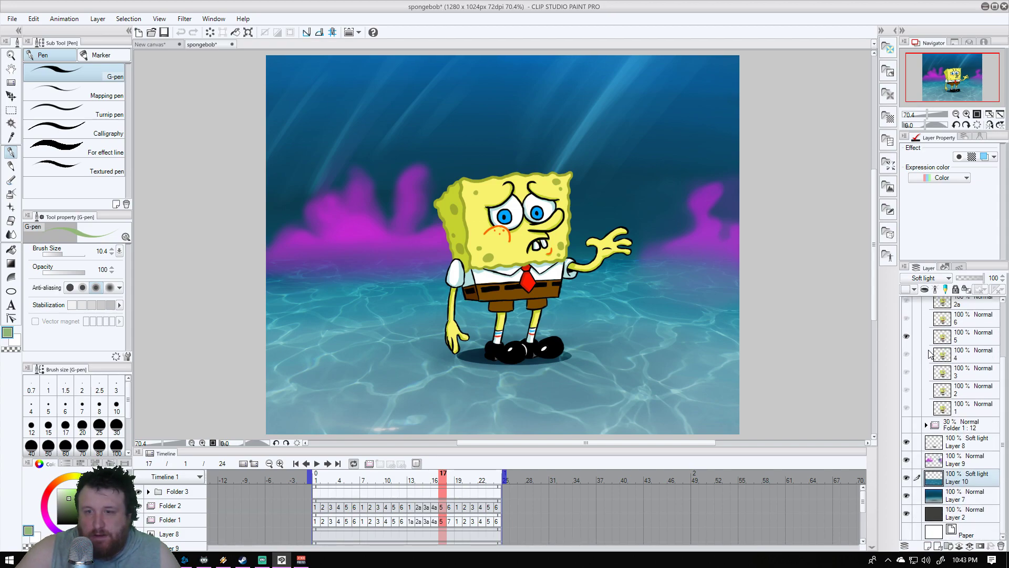
scroll(949, 443, up, 5)
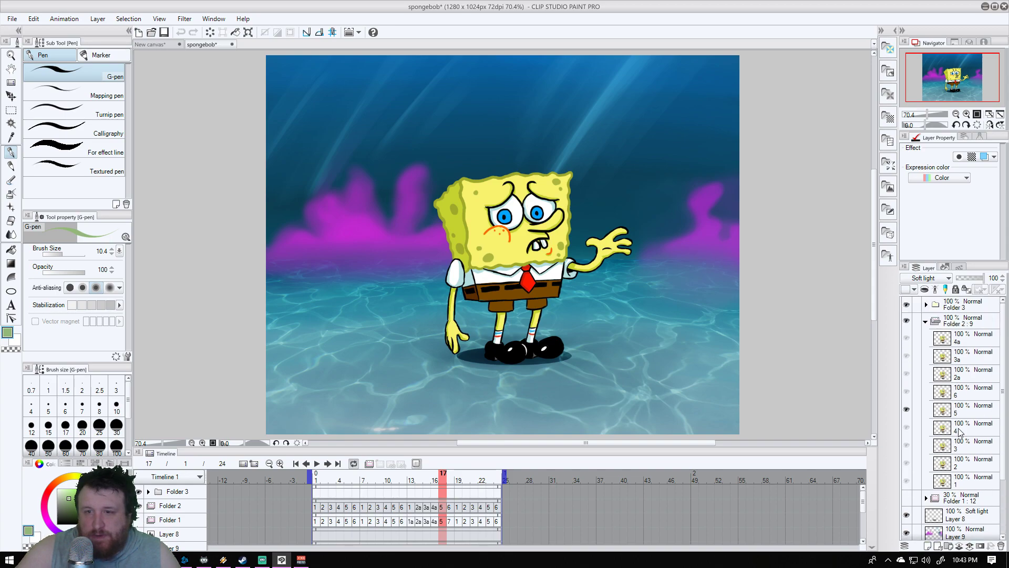
click(926, 305)
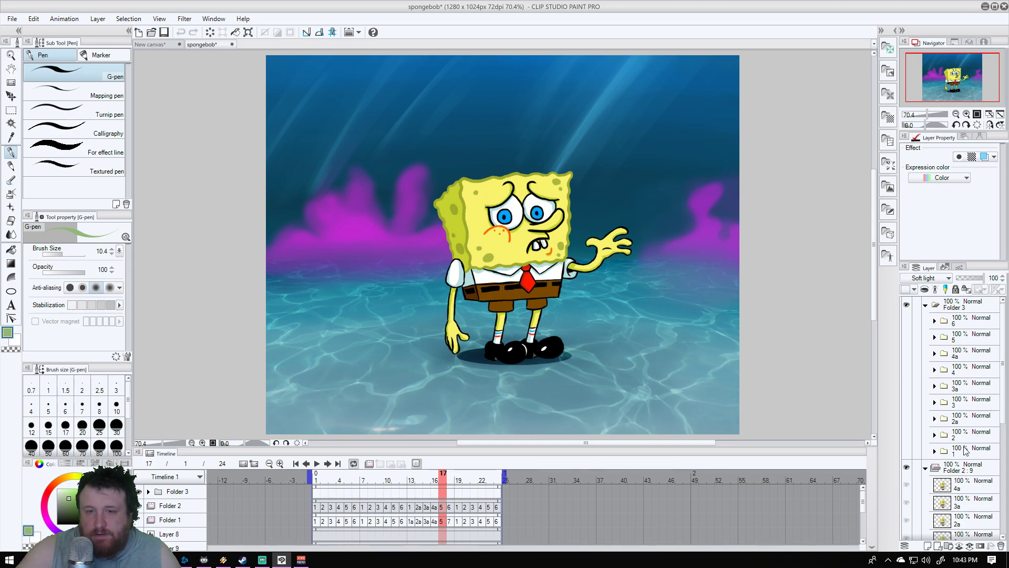
Expand and collapse sub-folders 6 and 5 to inspect their layers
click(975, 323)
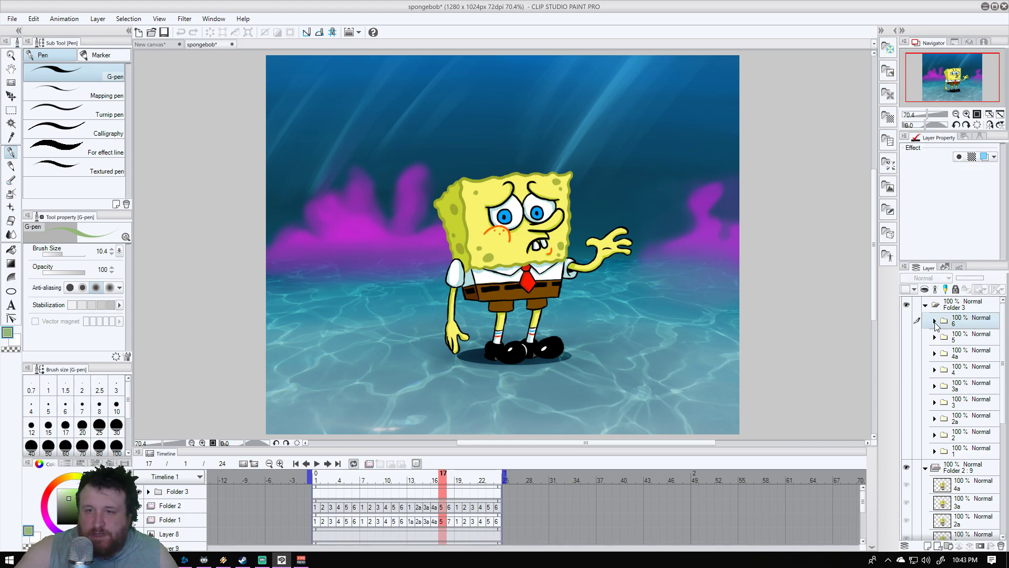
click(935, 321)
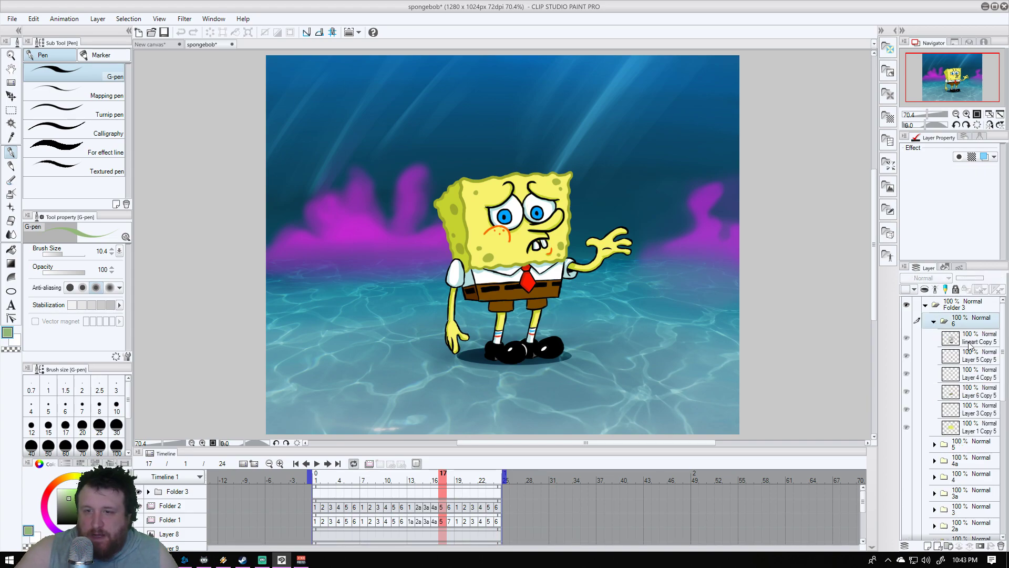
click(935, 320)
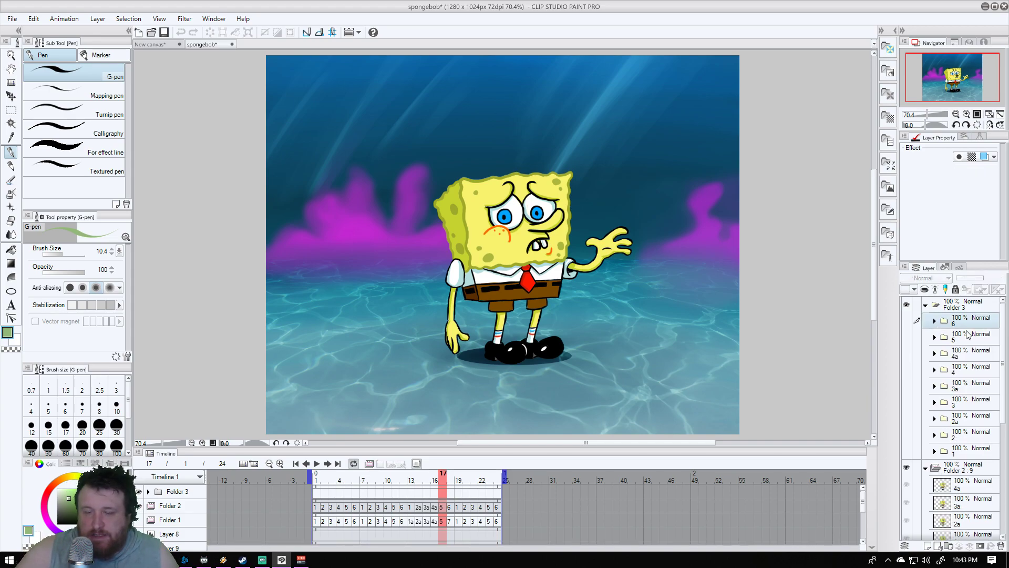
click(934, 337)
click(935, 339)
scroll(971, 419, down, 5)
scroll(971, 420, up, 5)
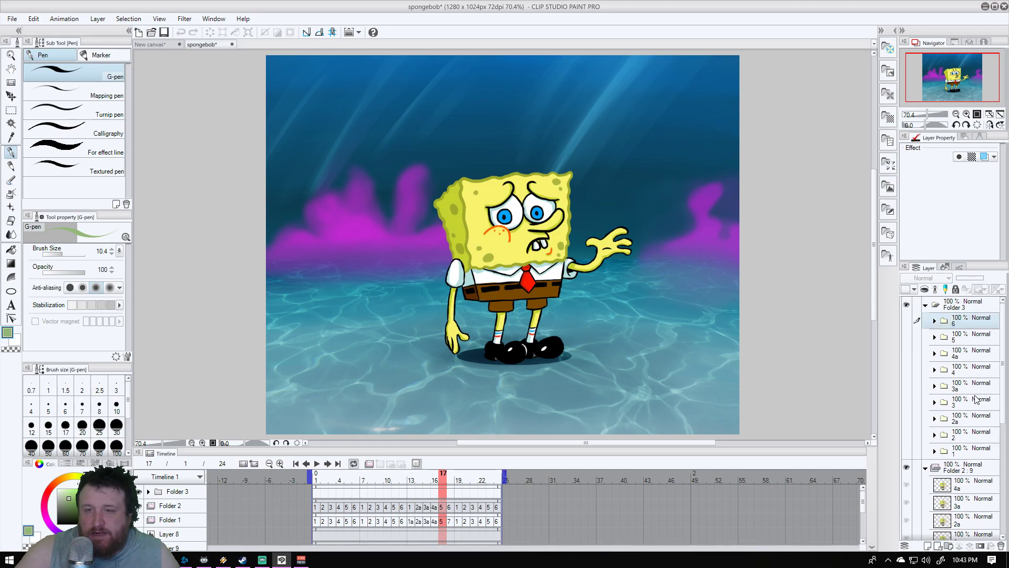
Dismiss the layer commands menu and collapse Folder 3 so Folder 2's cels show
right_click(978, 327)
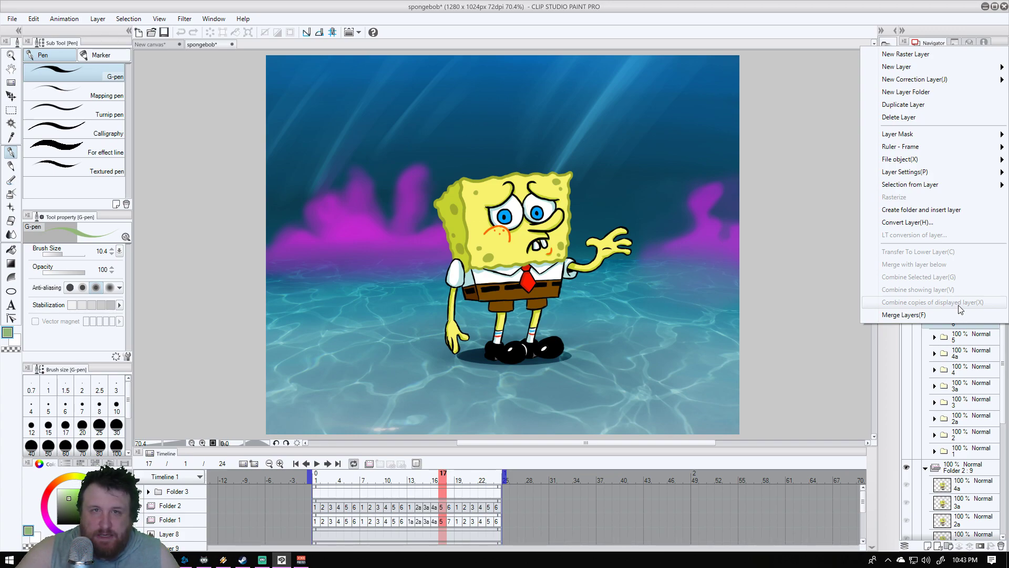
click(807, 270)
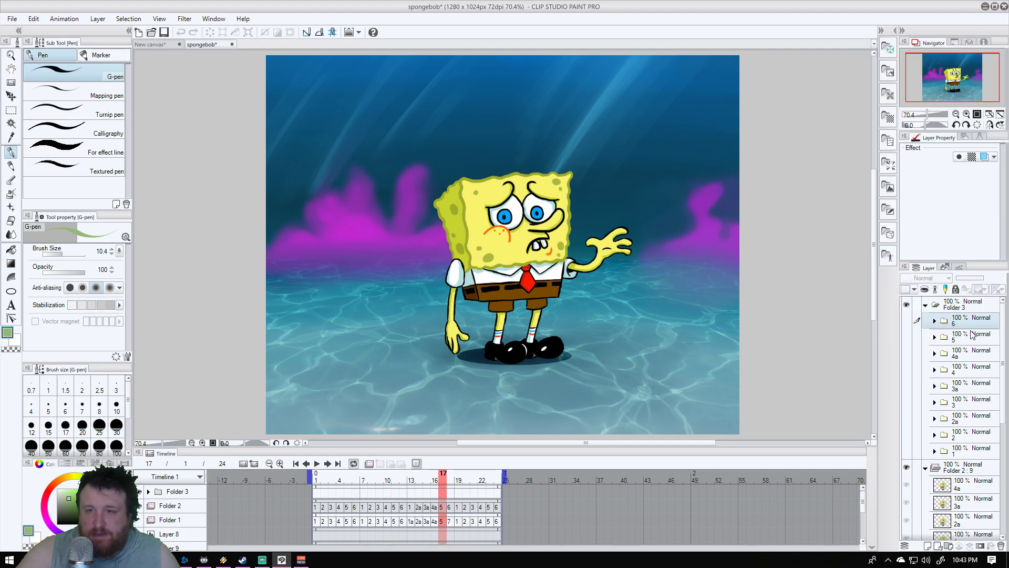
click(926, 304)
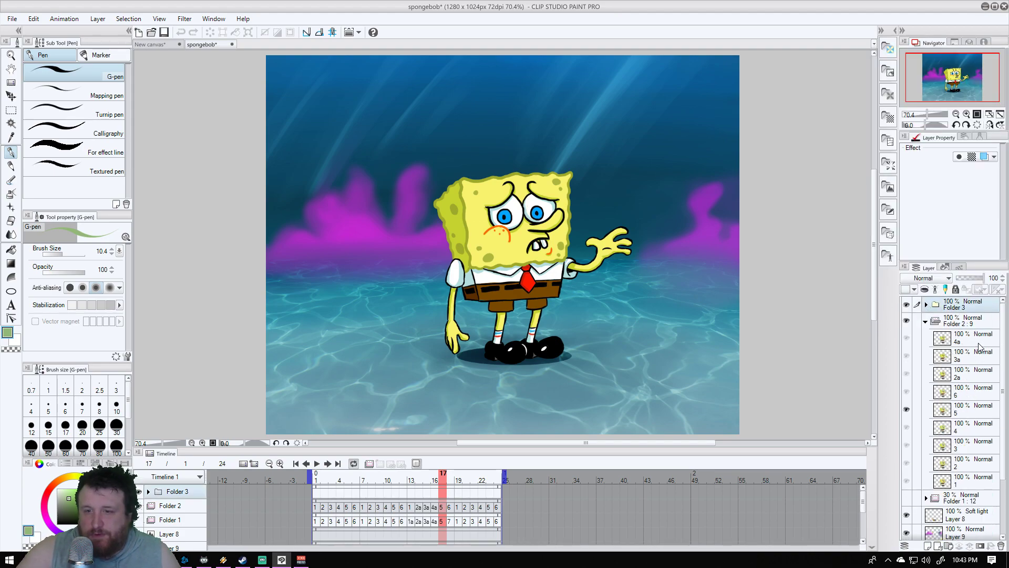
scroll(982, 358, down, 1)
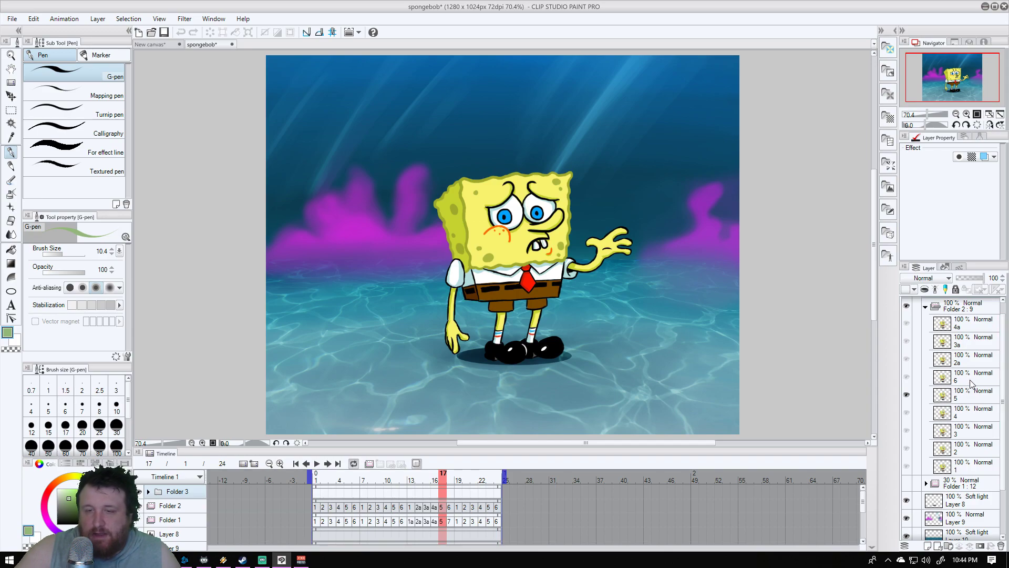
scroll(977, 380, up, 1)
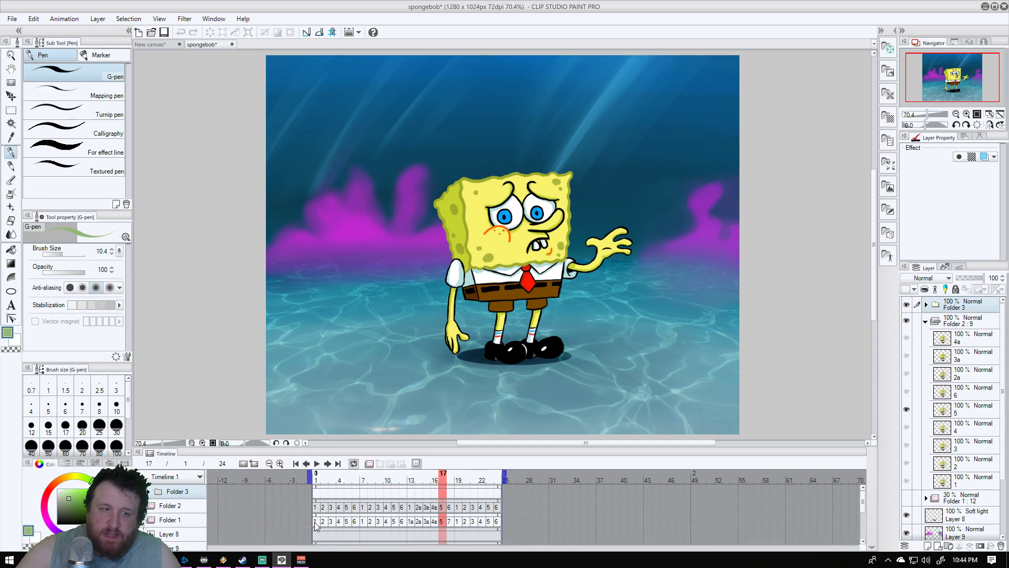
Select Folder 2's cels from 4a down to 1 and delete them
click(974, 340)
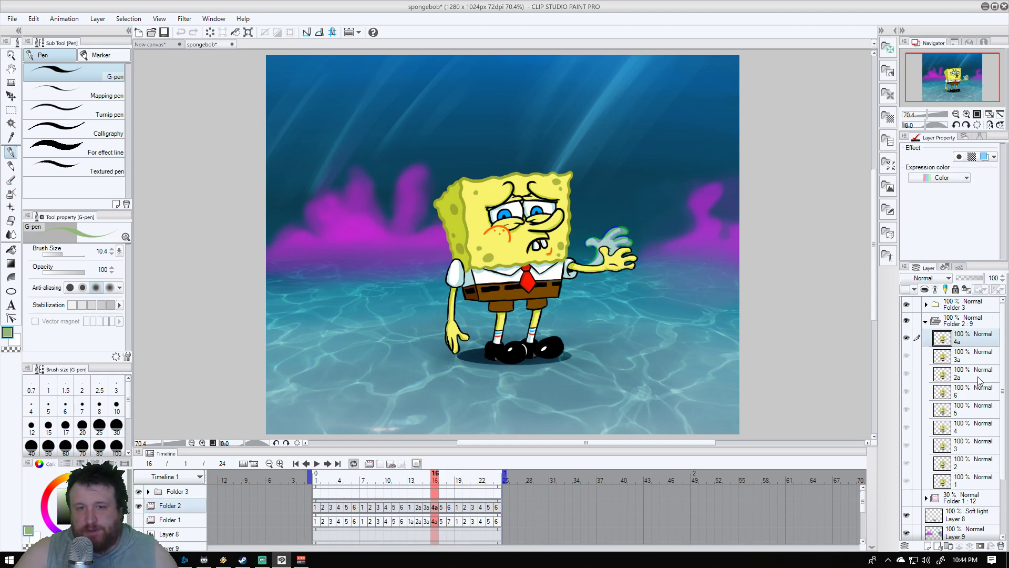
shift+click(961, 486)
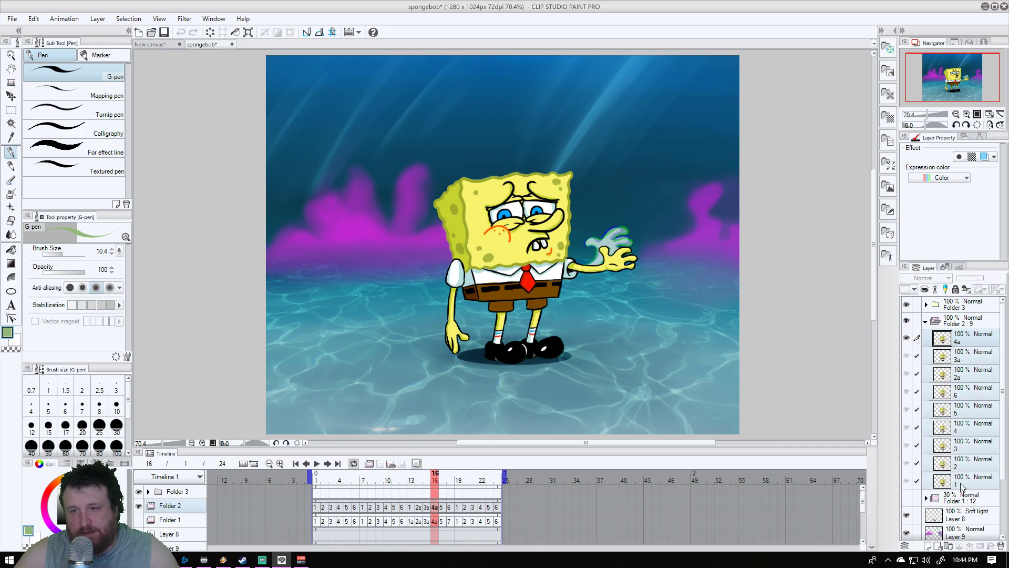
key(Delete)
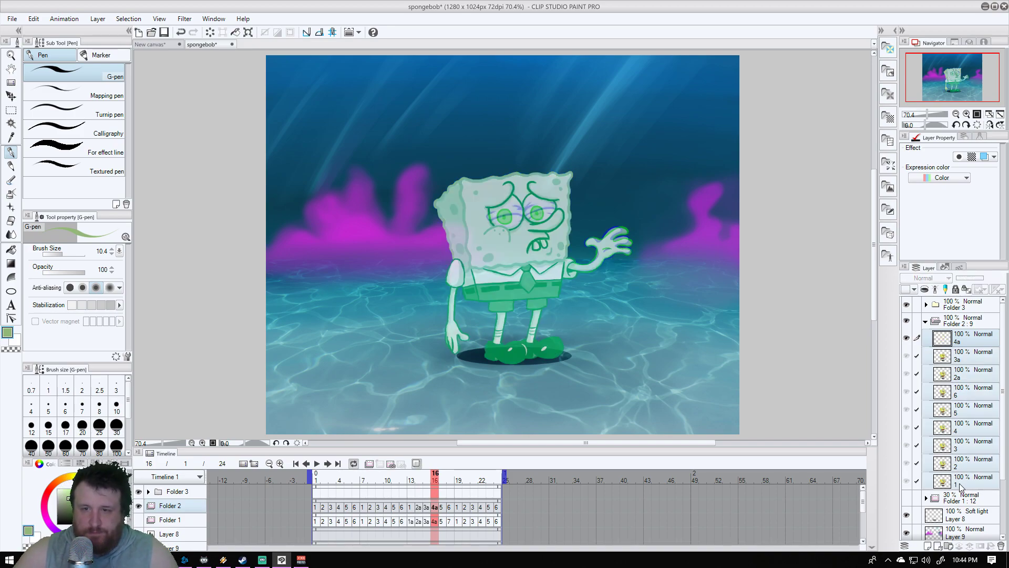
click(1003, 547)
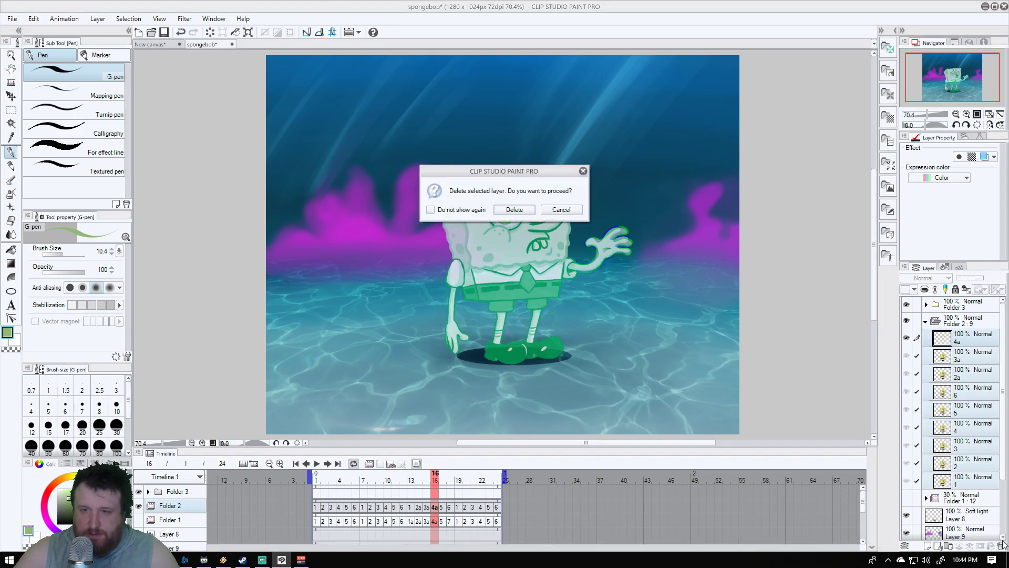
click(514, 209)
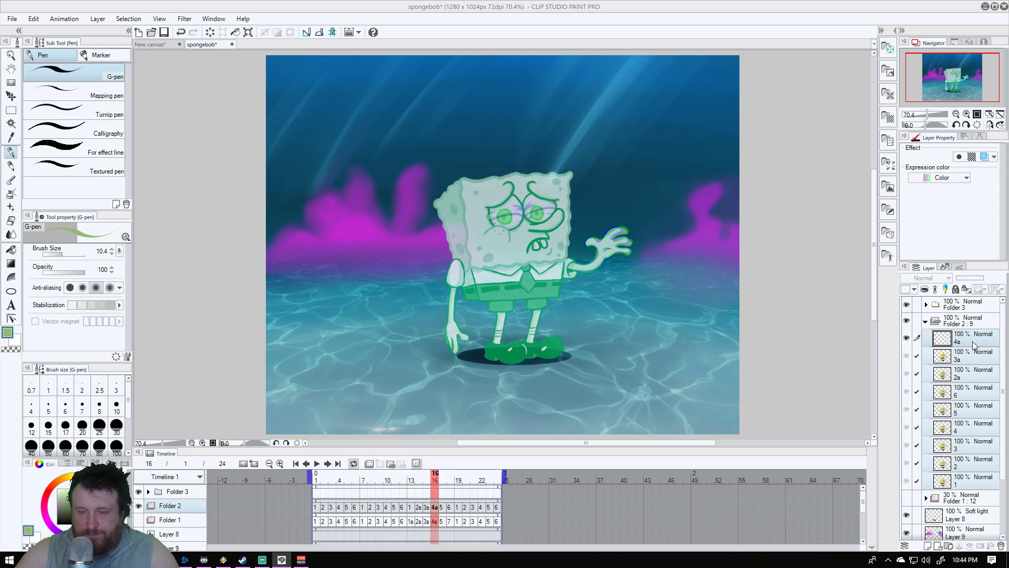
Expand Folder 3 and select sub-folders 6 through 1 together
click(925, 305)
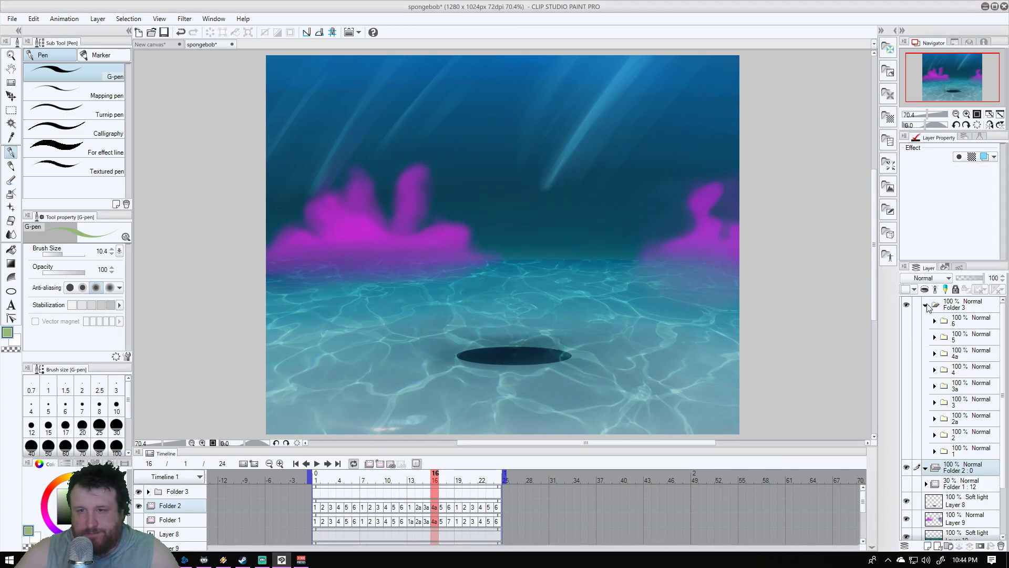
click(968, 330)
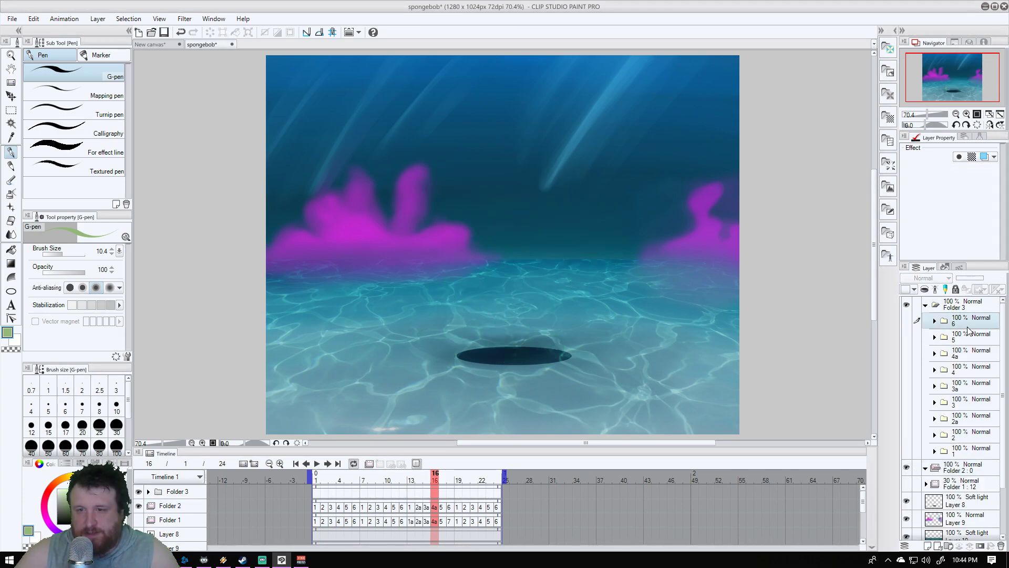
shift+click(982, 457)
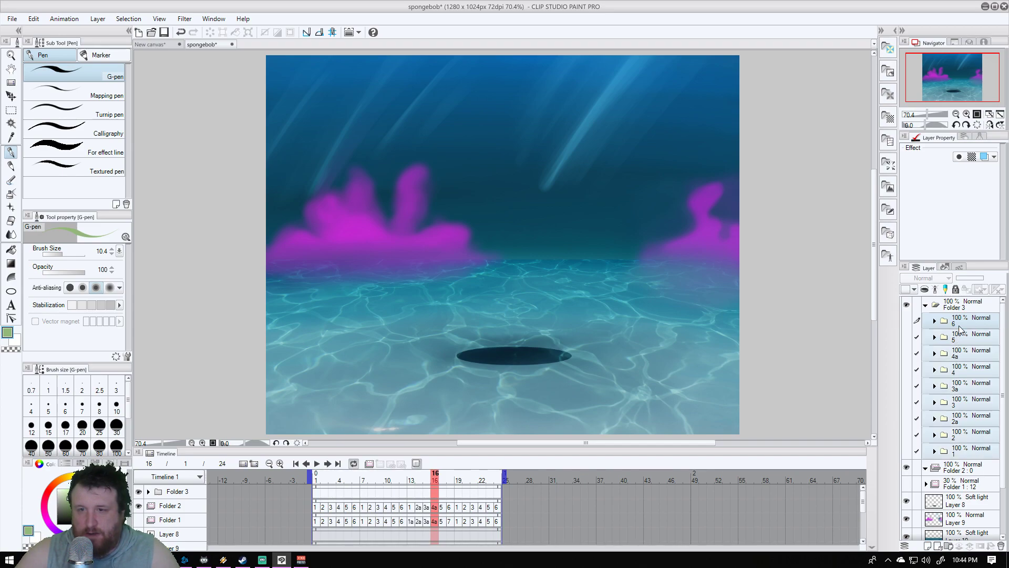
Move sub-folders 6–1 into the emptied Folder 2 and check frame 1's cel list
drag(961, 330, 955, 470)
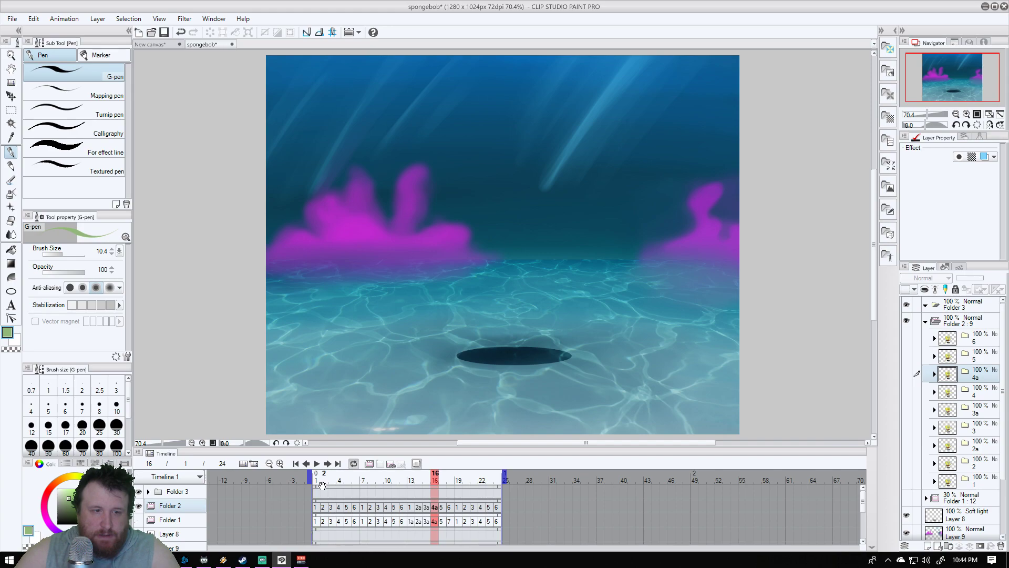
click(317, 481)
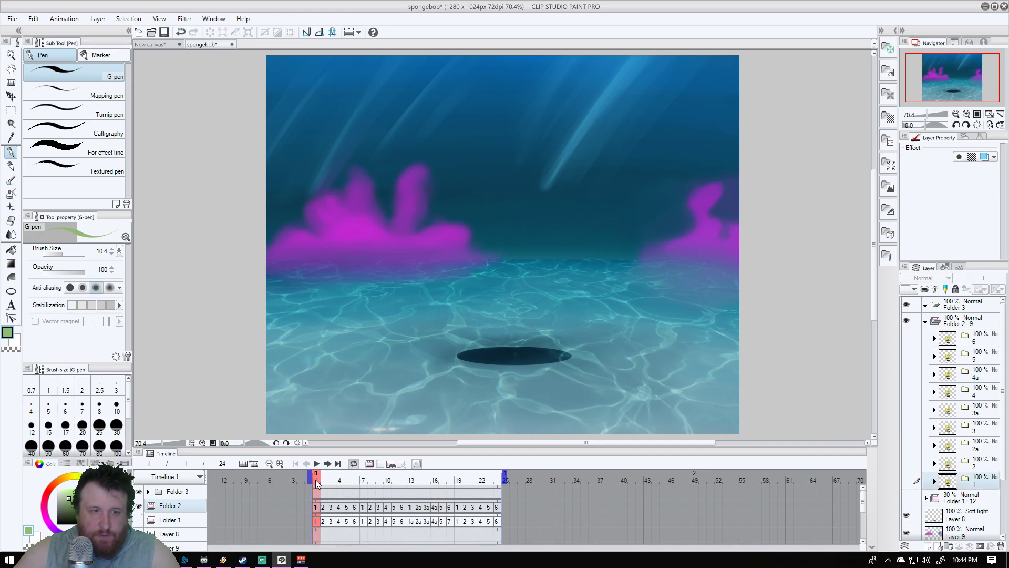
double_click(316, 507)
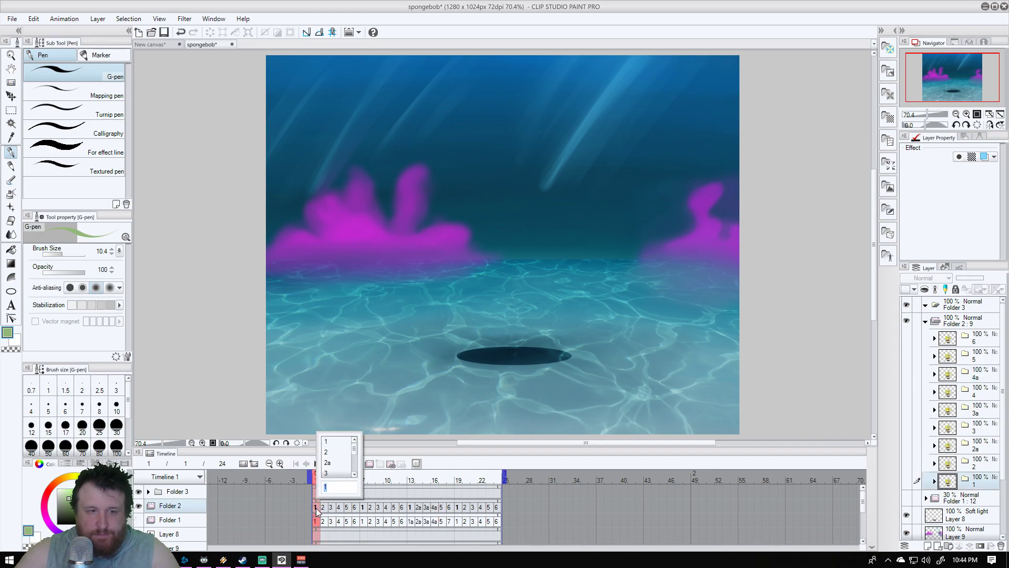
click(340, 443)
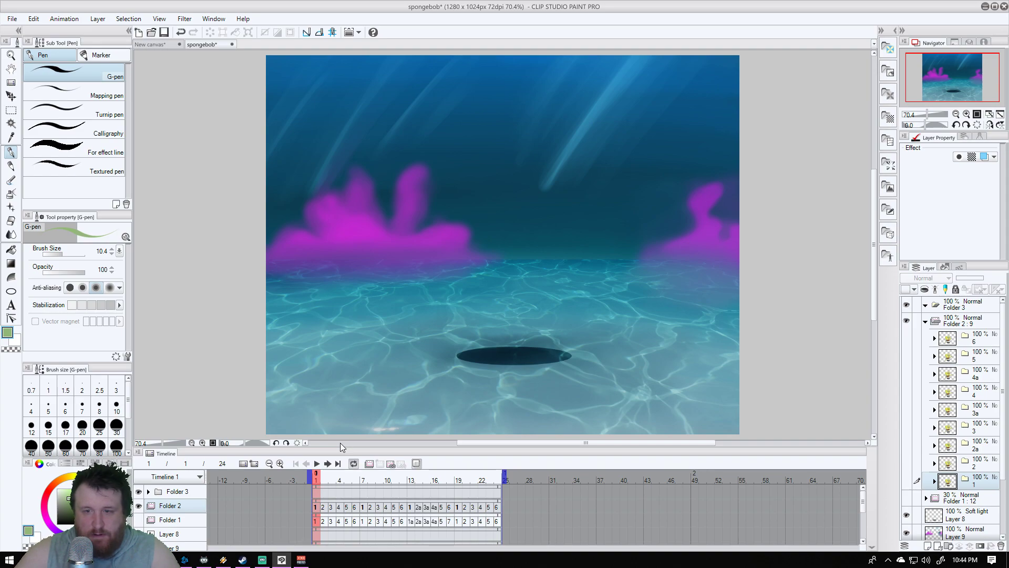
Show folder 1's SpongeBob drawing and step through wave frames 2 and 3
click(906, 482)
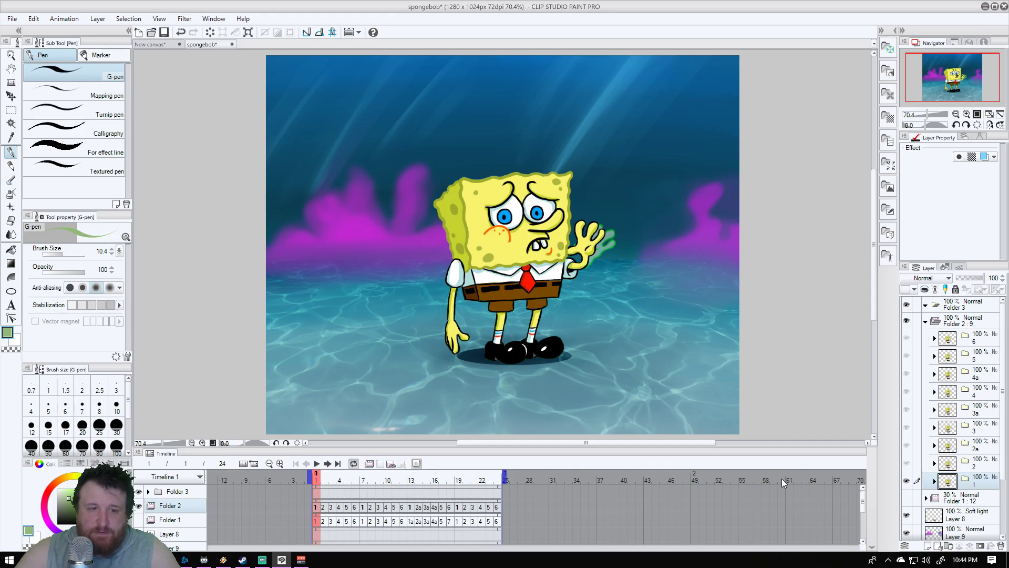
click(324, 476)
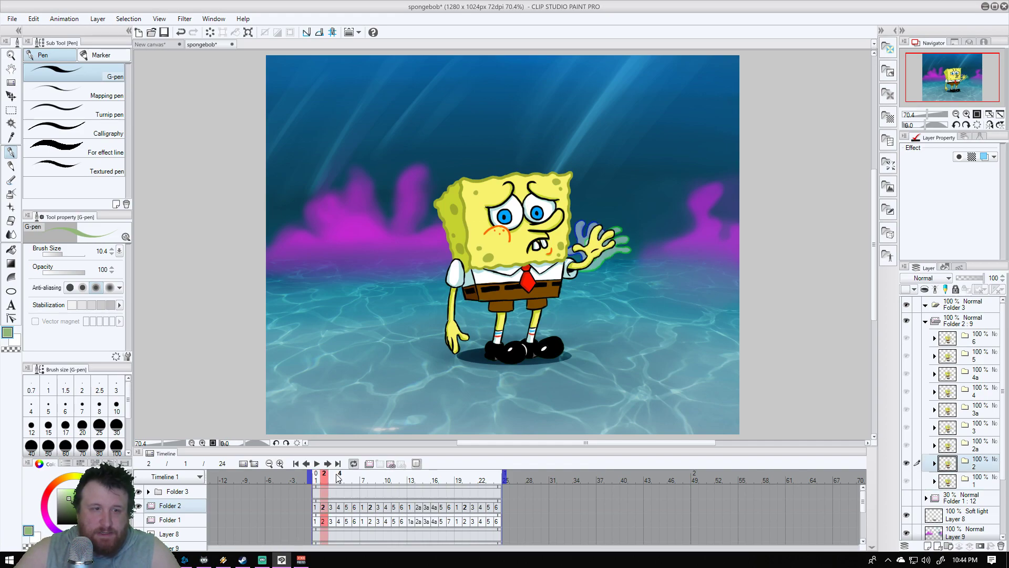
click(336, 477)
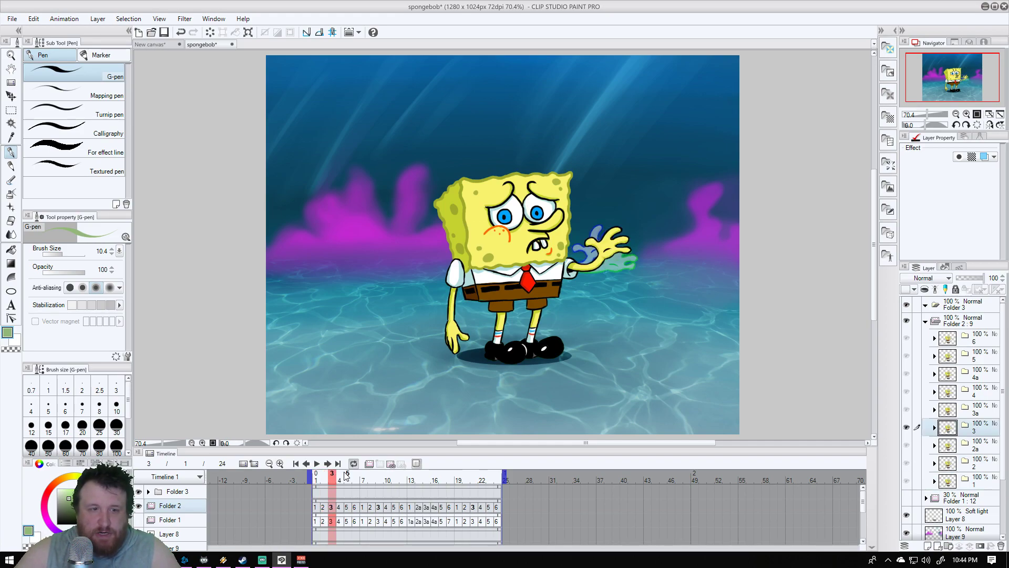
Step through frames 14–17, then play and stop the animation
click(420, 478)
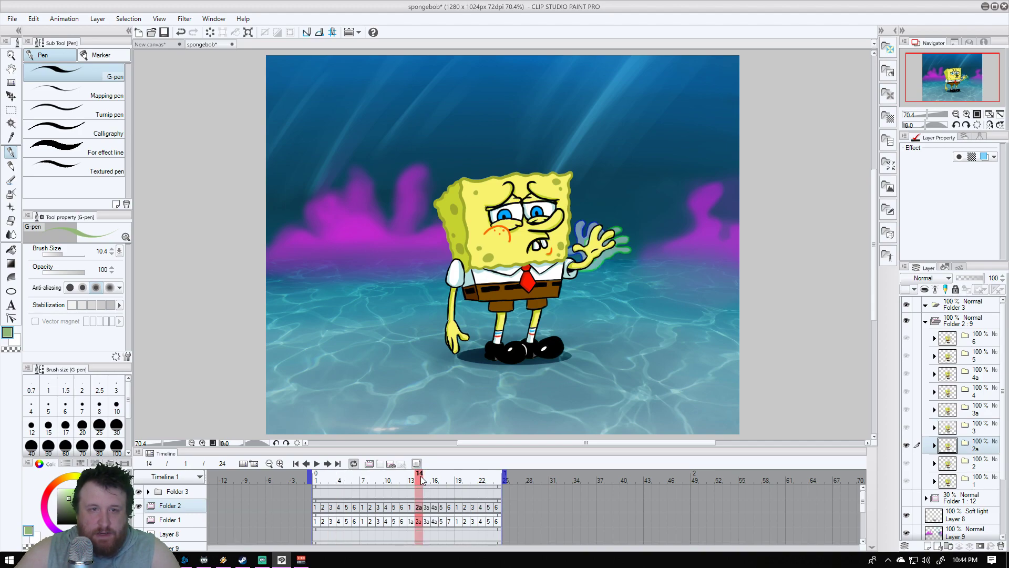
click(426, 479)
click(435, 478)
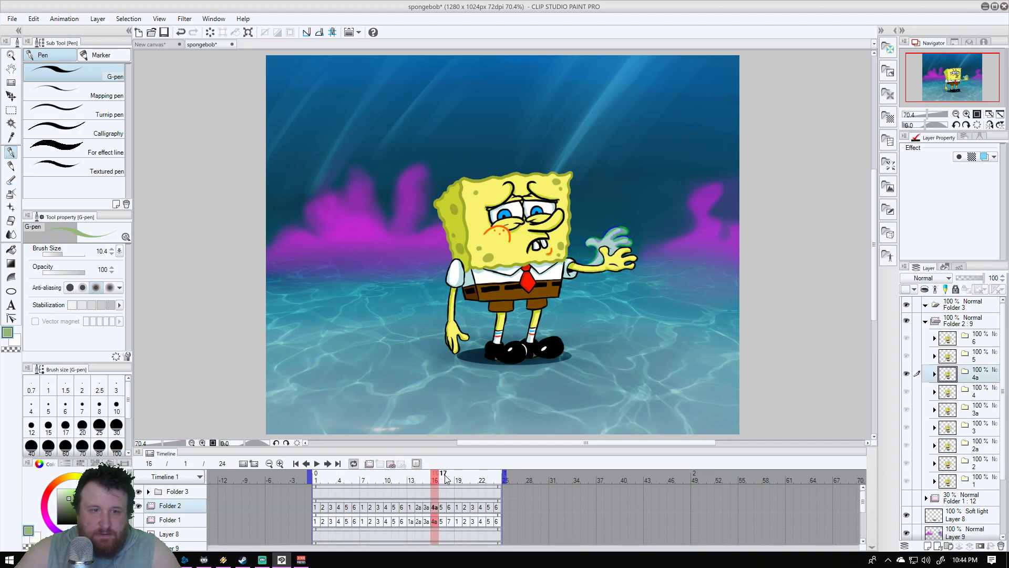
click(444, 479)
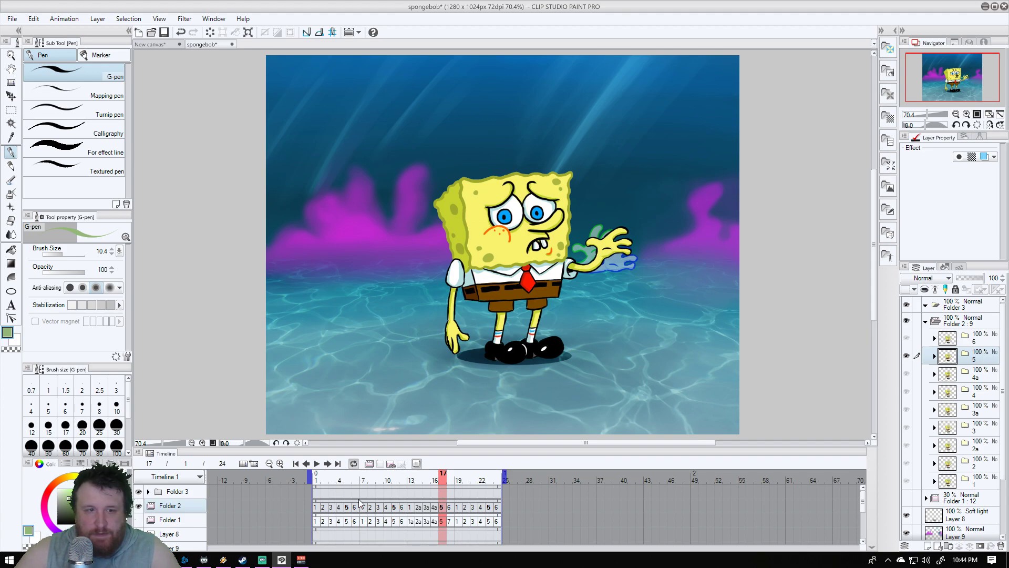
click(316, 464)
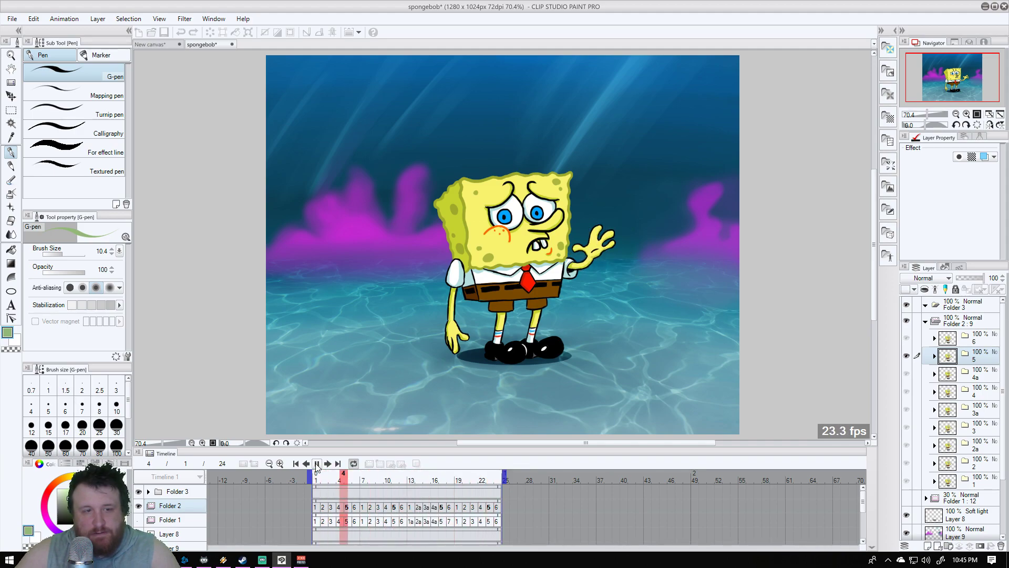
click(316, 464)
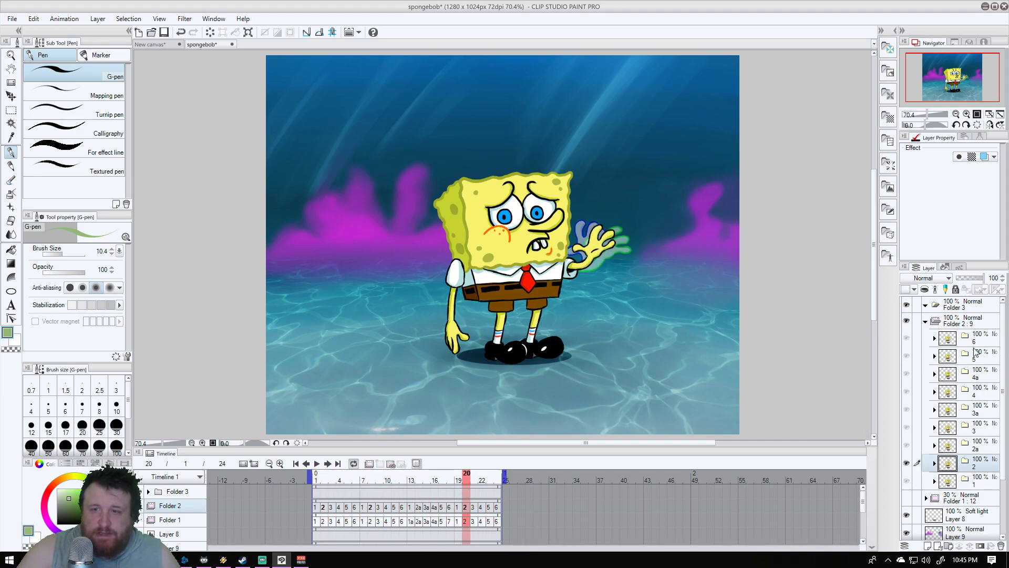
Expand folders 6 and 5 to inspect their layers, collapse folder 5, and replay the animation
click(935, 339)
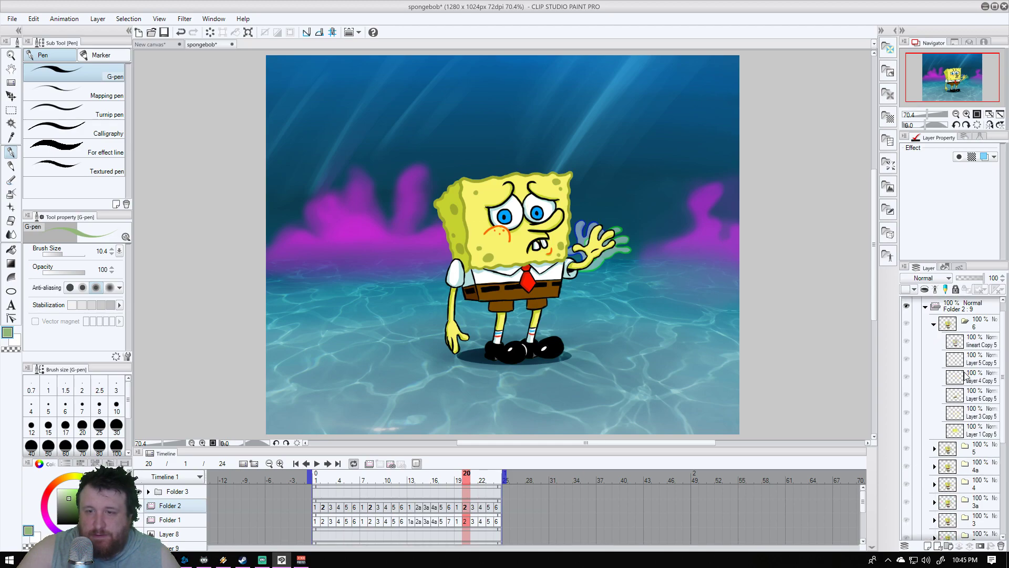
scroll(967, 376, down, 1)
click(935, 440)
scroll(935, 439, down, 2)
scroll(935, 440, down, 2)
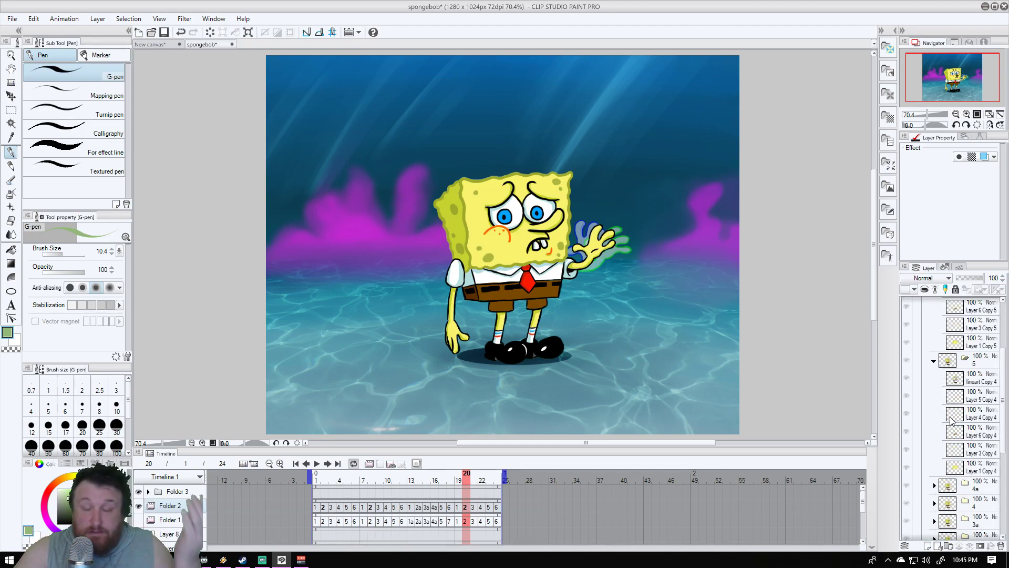
click(935, 363)
scroll(965, 406, up, 3)
scroll(965, 406, up, 1)
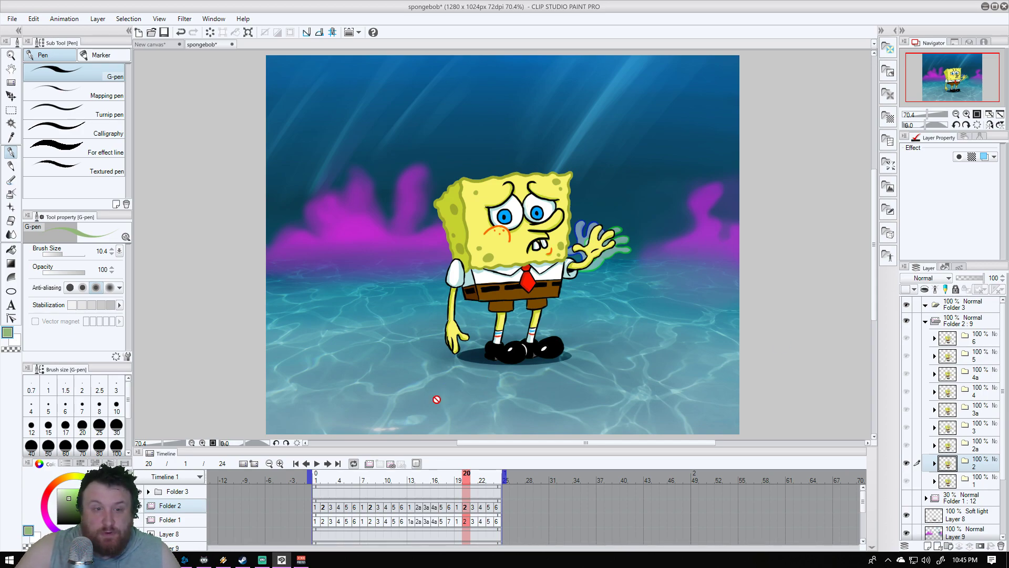
click(317, 463)
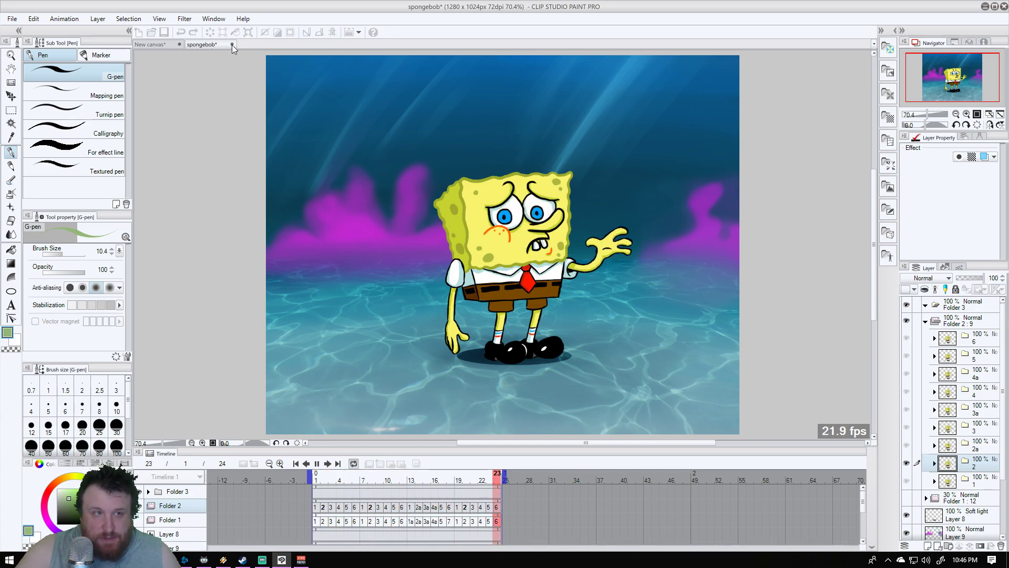
Stop playback and close the spongebob document with Do Not Save
key(space)
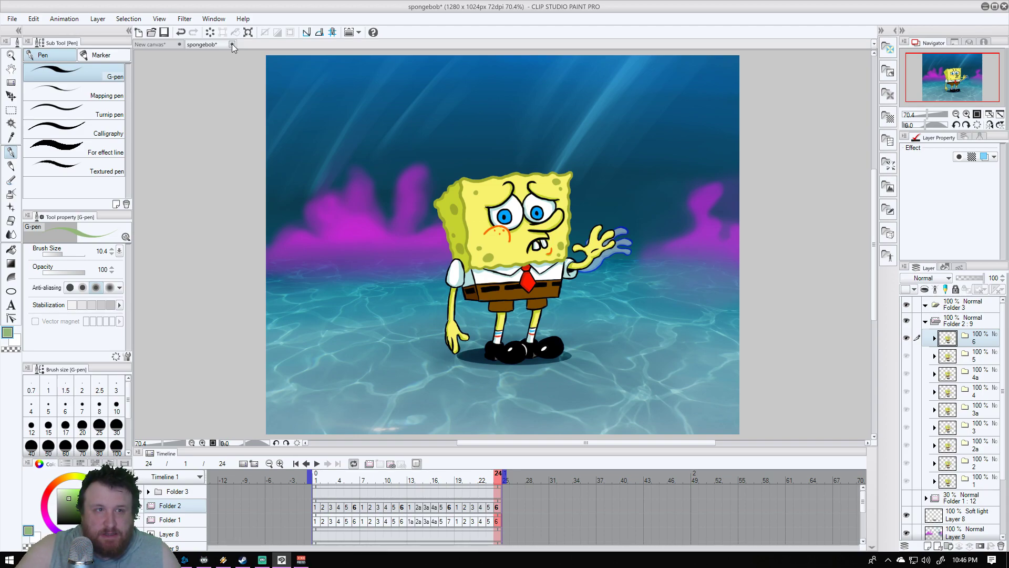
click(232, 45)
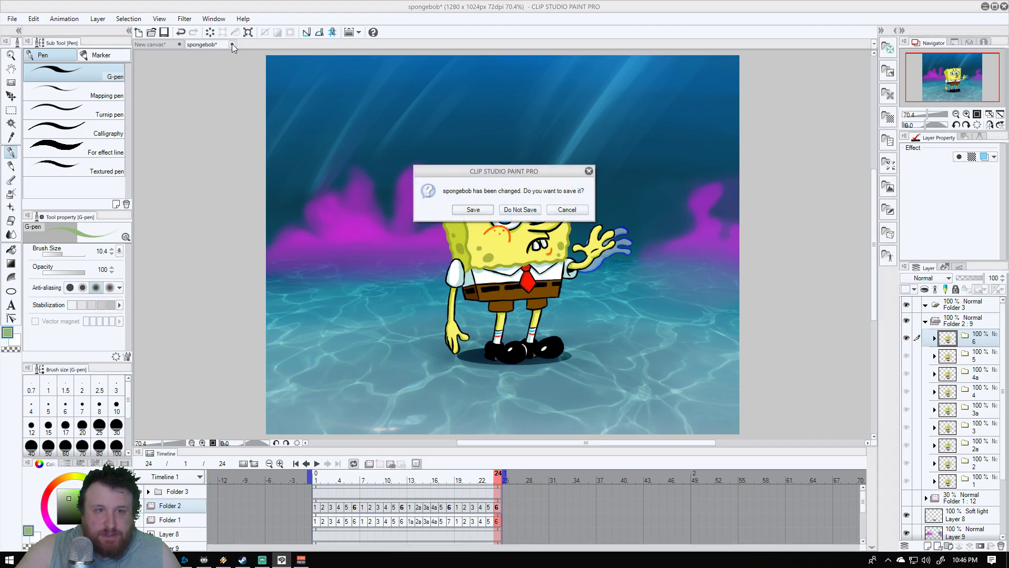
click(512, 214)
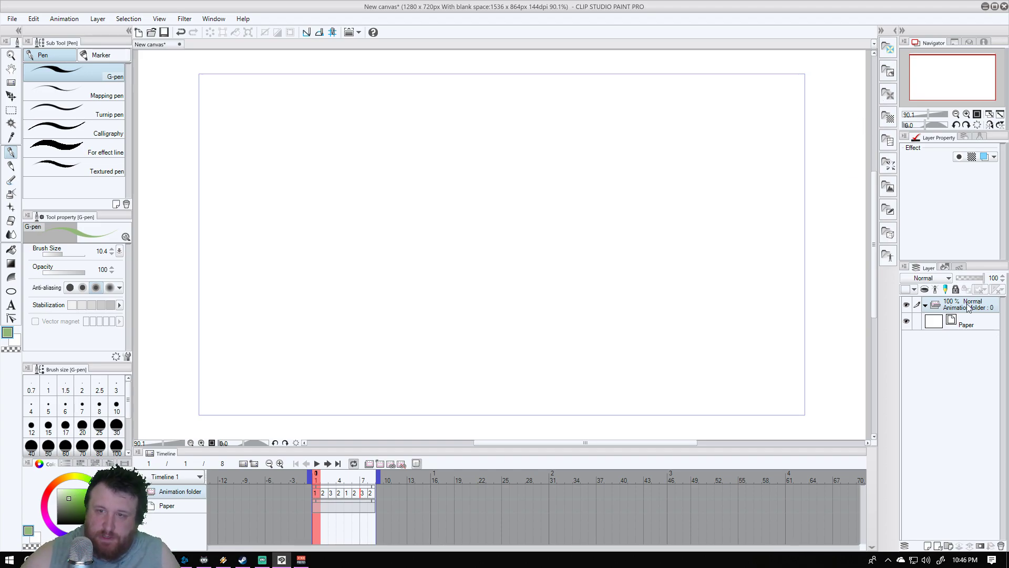
Add a new raster layer in the animation folder and a Layer 1 above Paper
right_click(974, 316)
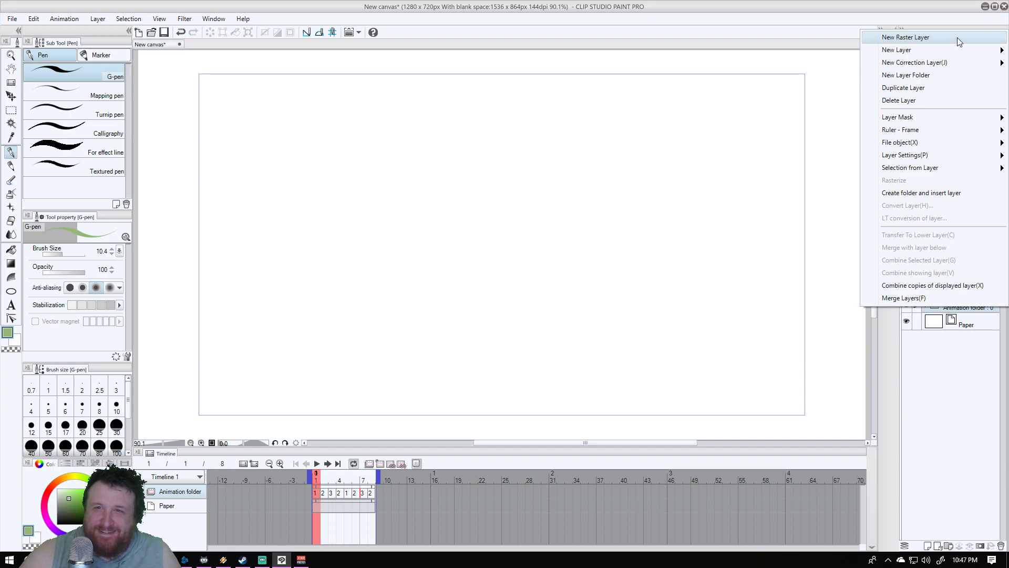
click(957, 37)
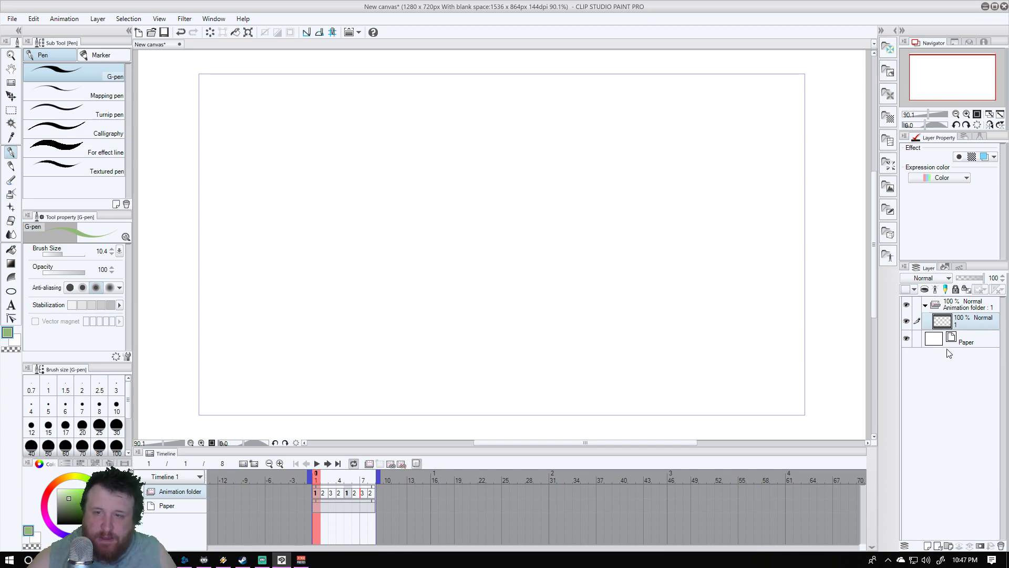
click(962, 339)
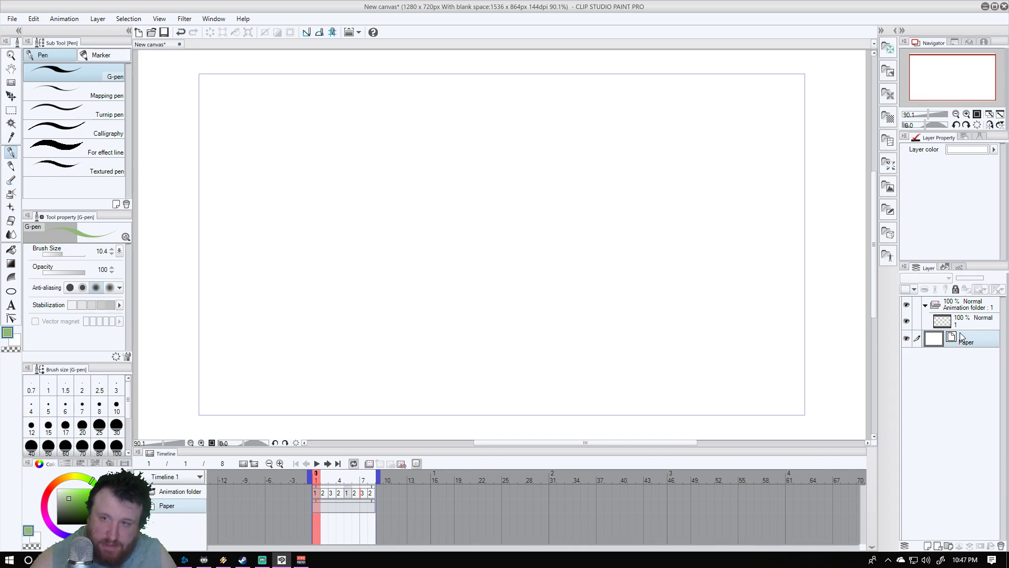
key(ctrl+shift+n)
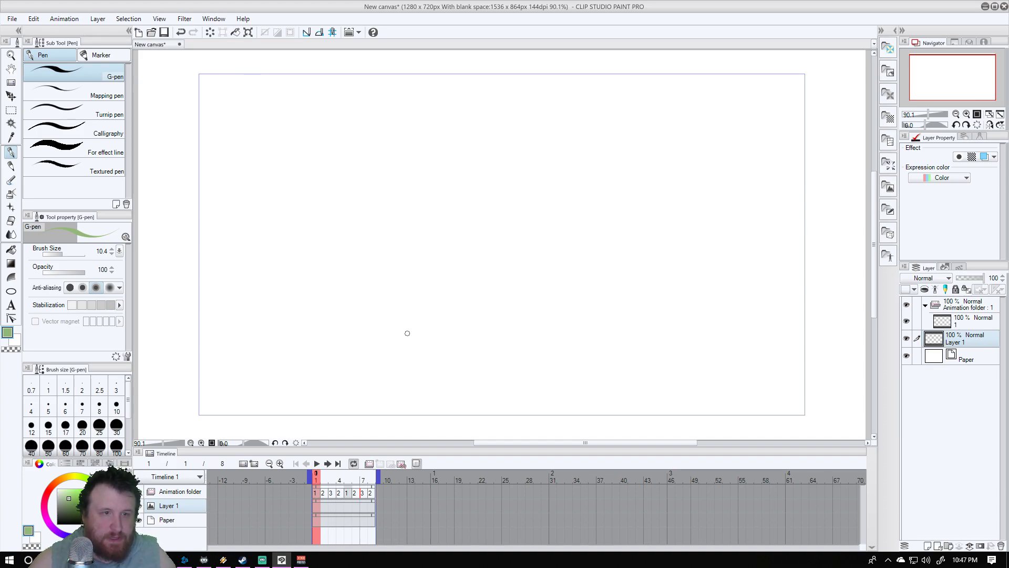
key(ctrl+z)
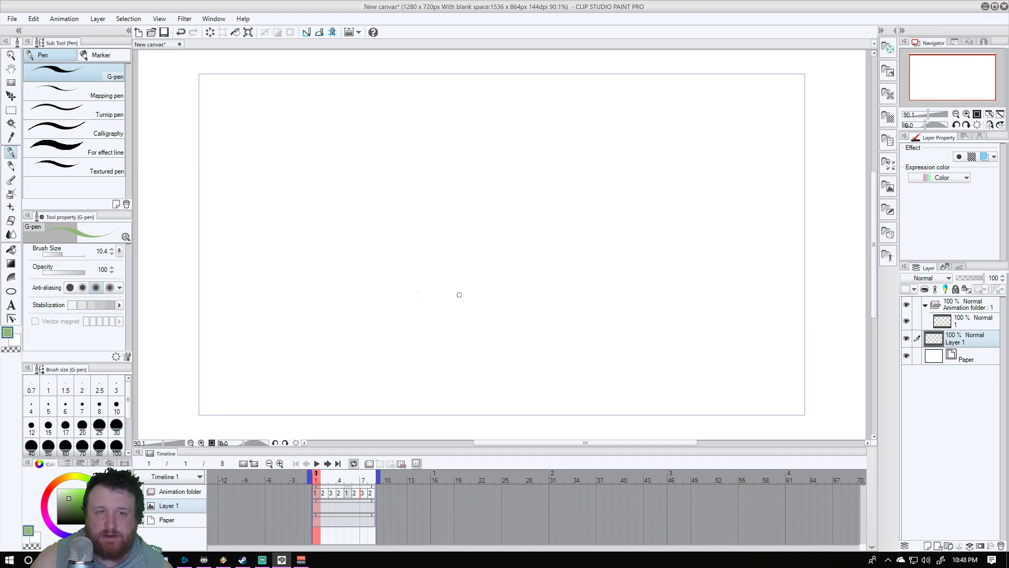
Draw a straight green ground line on Layer 1, switch colour to black, and select cel 1
drag(416, 293, 588, 292)
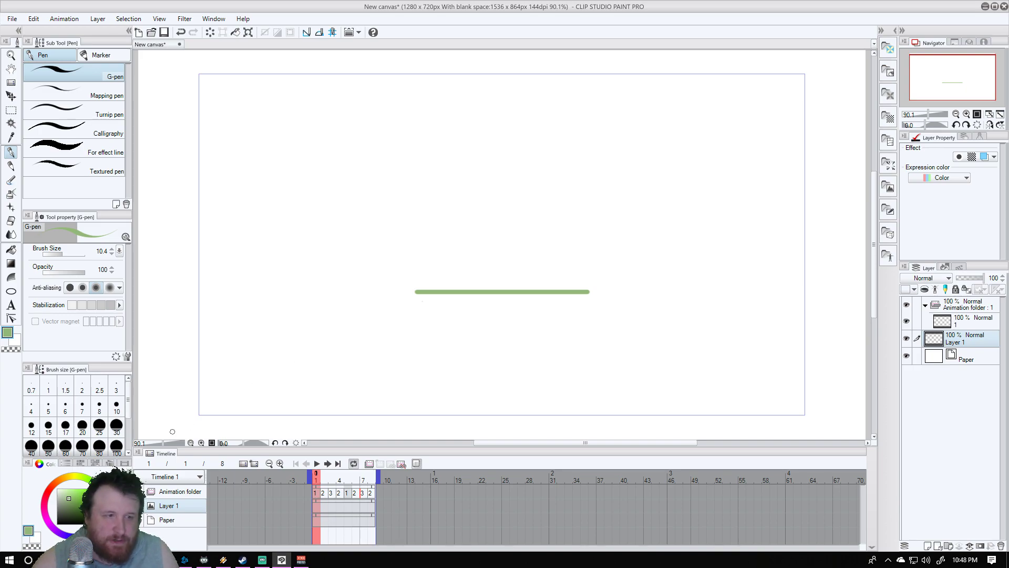
drag(74, 512, 47, 539)
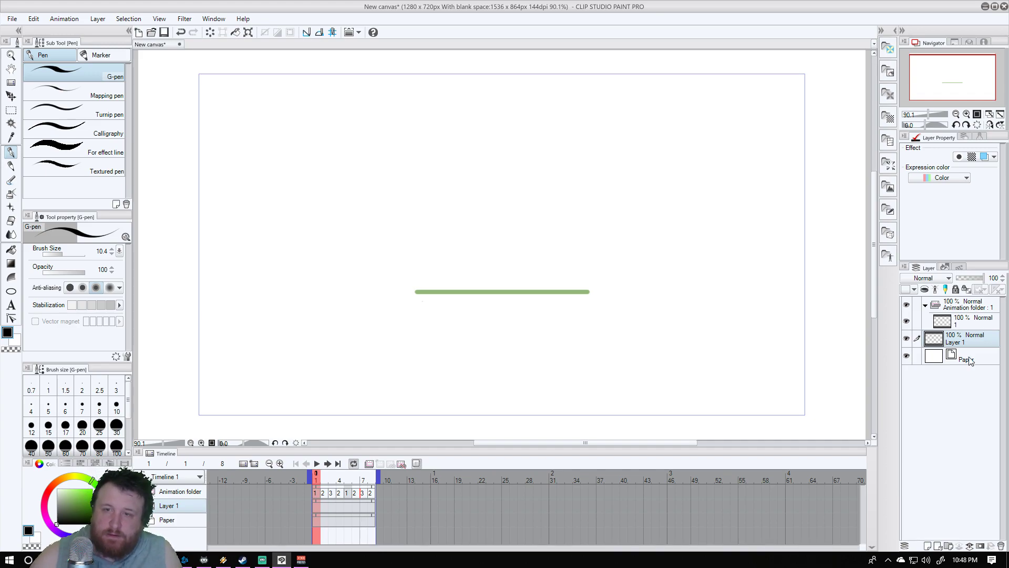
click(973, 321)
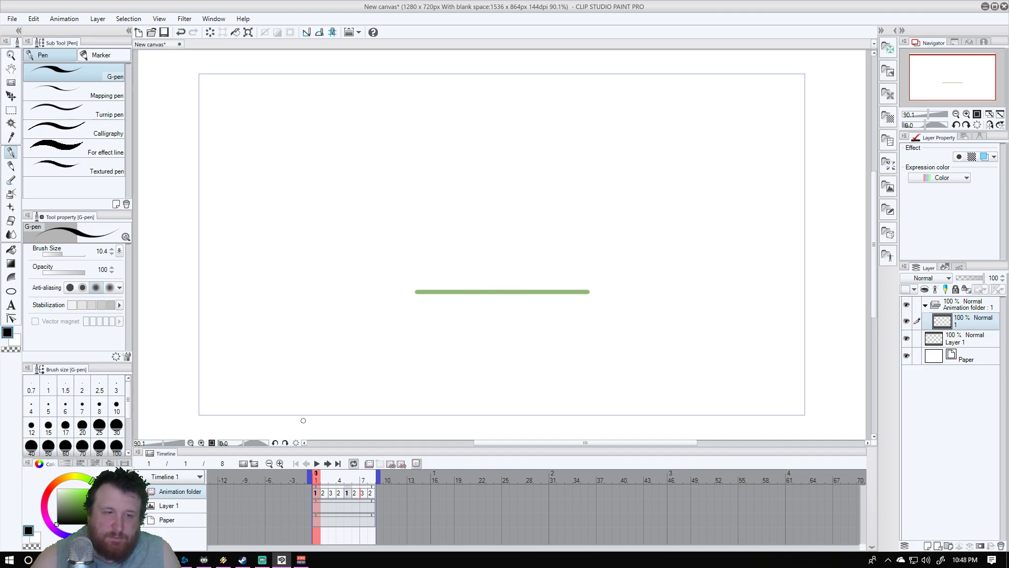
Draw the ball outline above the ground line and fill it solid black with the Fill tool
mouse_move(323, 479)
mouse_down()
mouse_move(371, 480)
mouse_move(317, 479)
mouse_up()
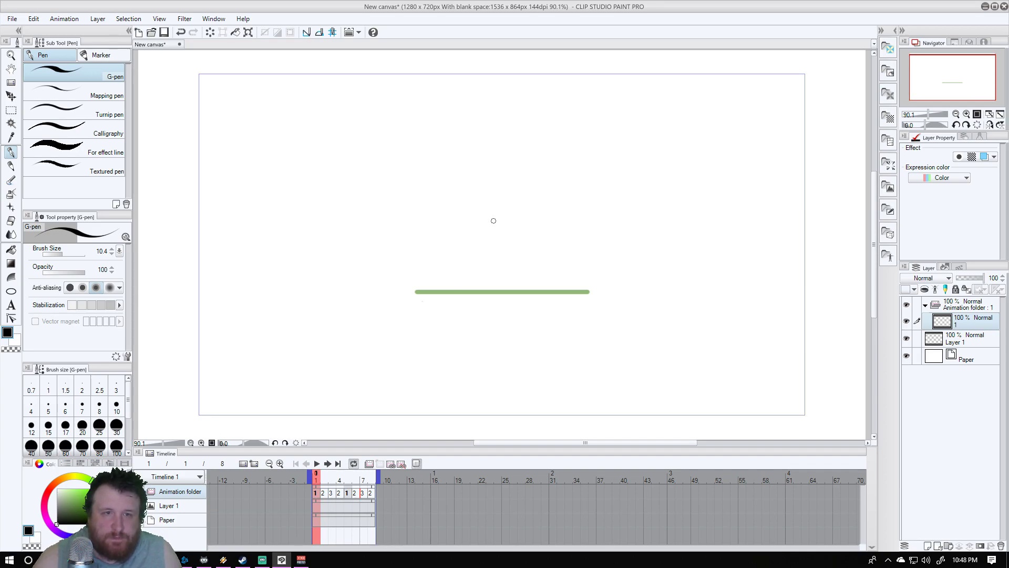
mouse_move(493, 221)
mouse_down()
mouse_move(464, 223)
mouse_move(467, 196)
mouse_move(489, 188)
mouse_move(498, 209)
mouse_move(486, 223)
mouse_move(465, 217)
mouse_move(476, 188)
mouse_move(487, 188)
mouse_move(492, 222)
mouse_move(499, 196)
mouse_move(481, 186)
mouse_move(469, 207)
mouse_move(489, 221)
mouse_up()
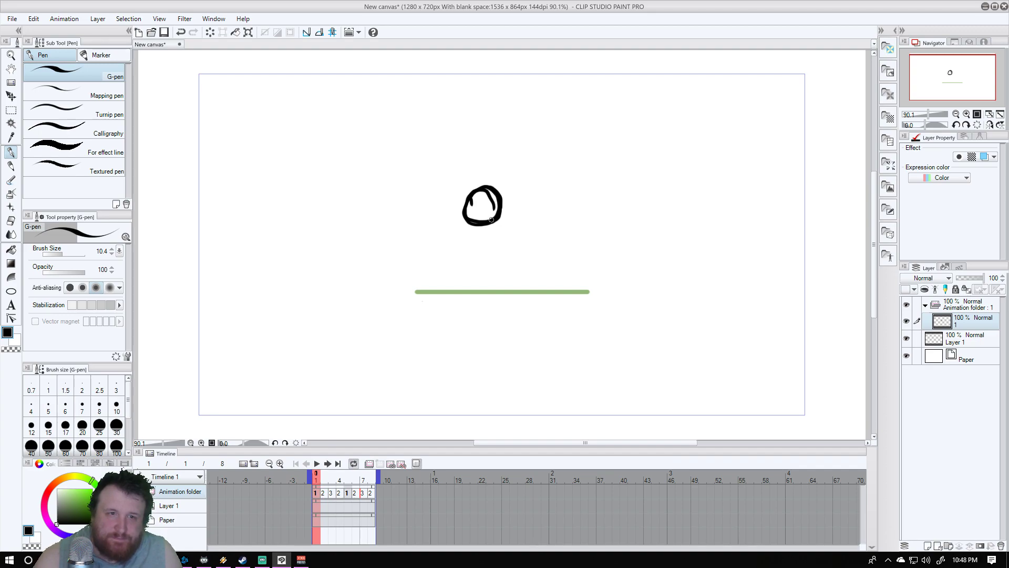
key(g)
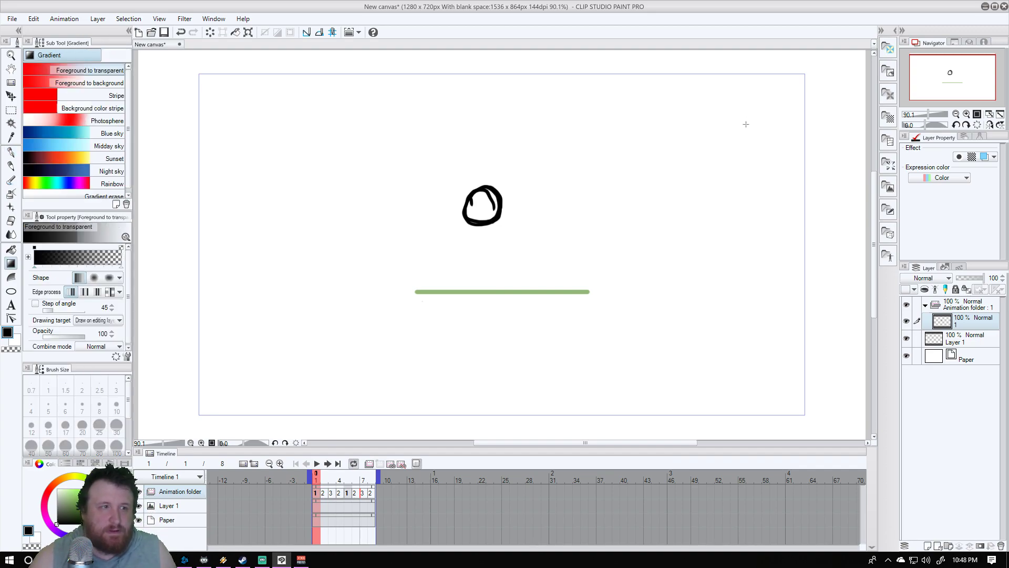
key(g)
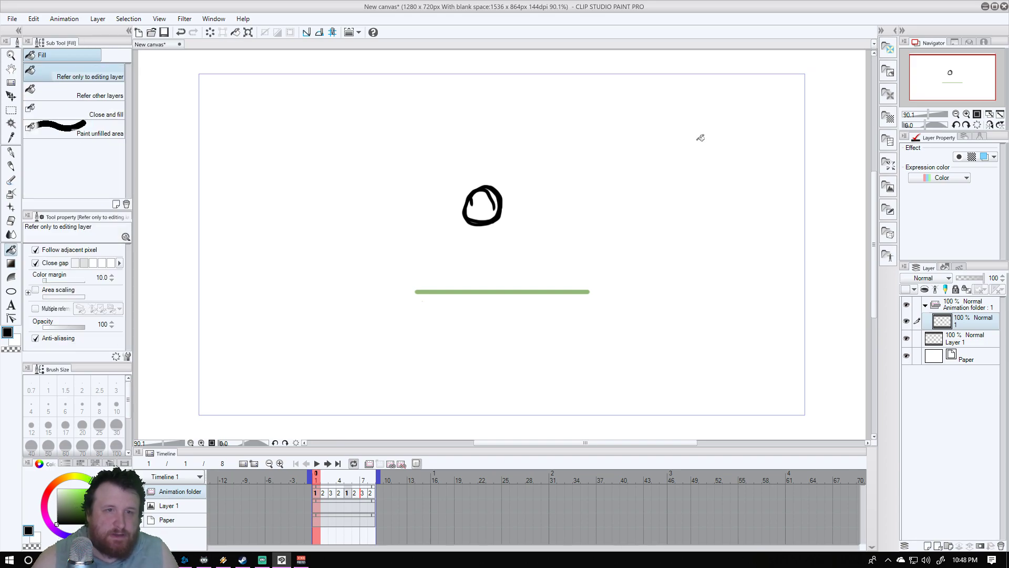
click(700, 138)
key(ctrl+z)
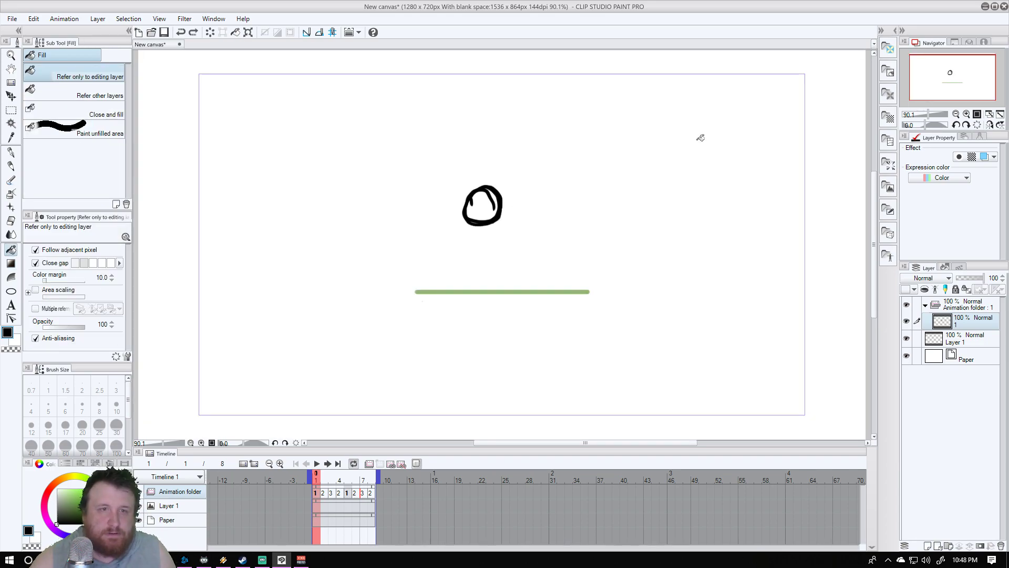
click(486, 207)
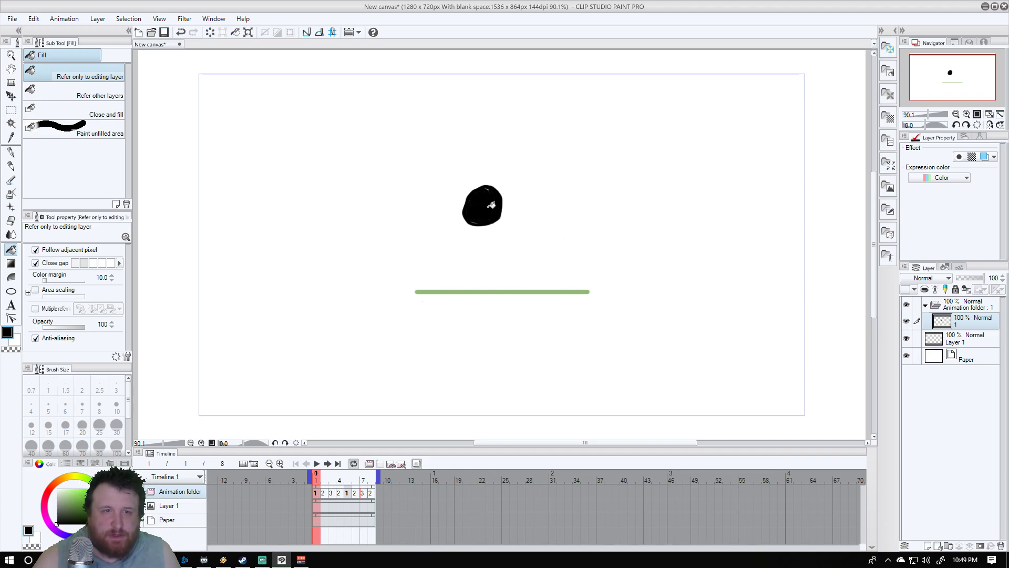
key(p)
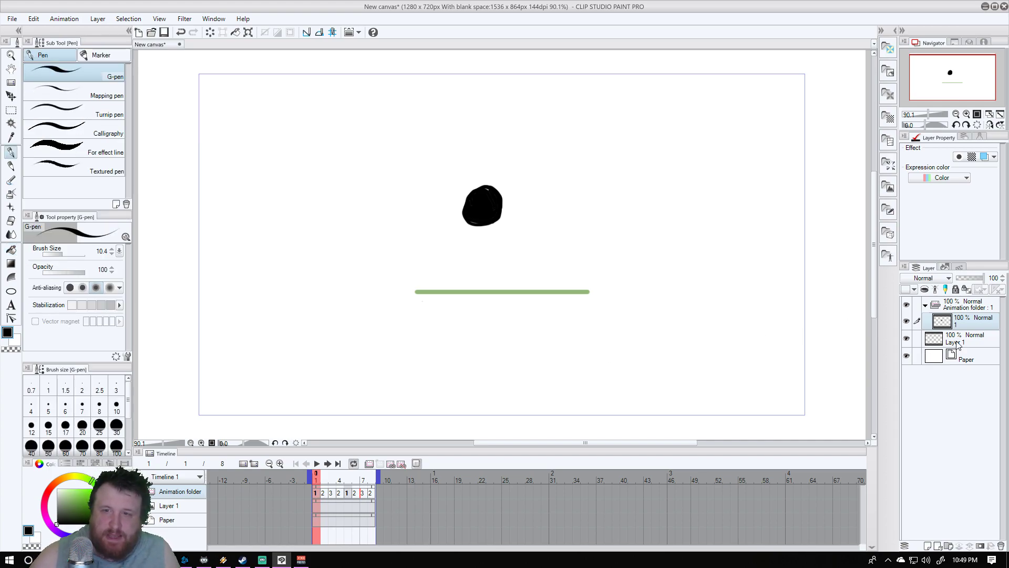
Add a new raster layer as cel 2 and assign it to frame 3
right_click(975, 309)
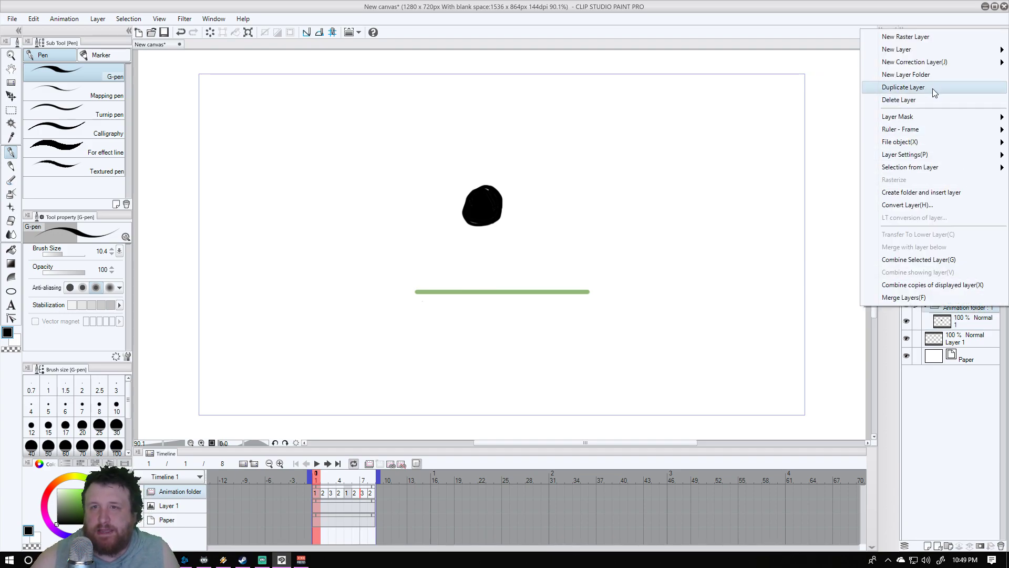
click(941, 36)
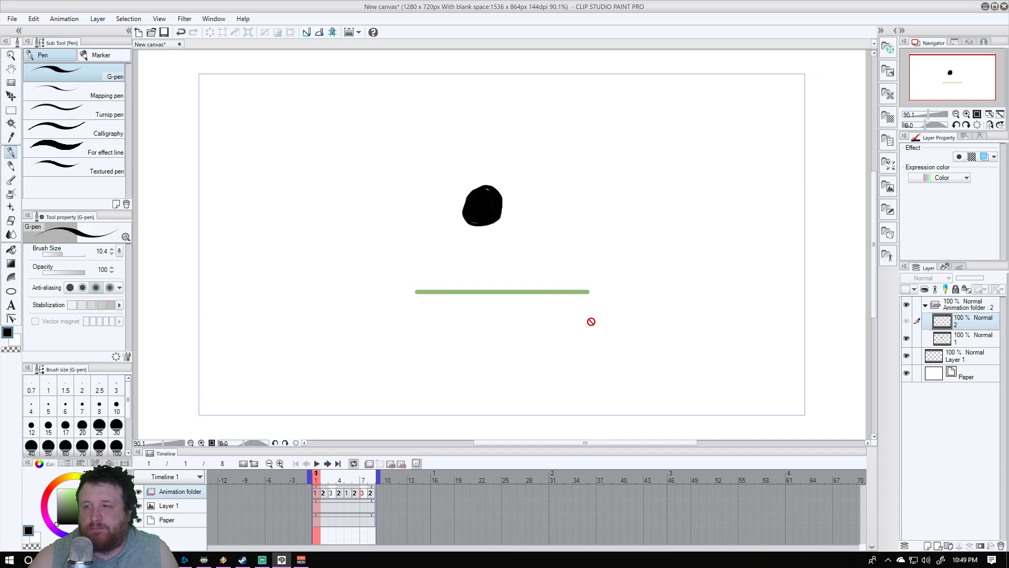
click(332, 481)
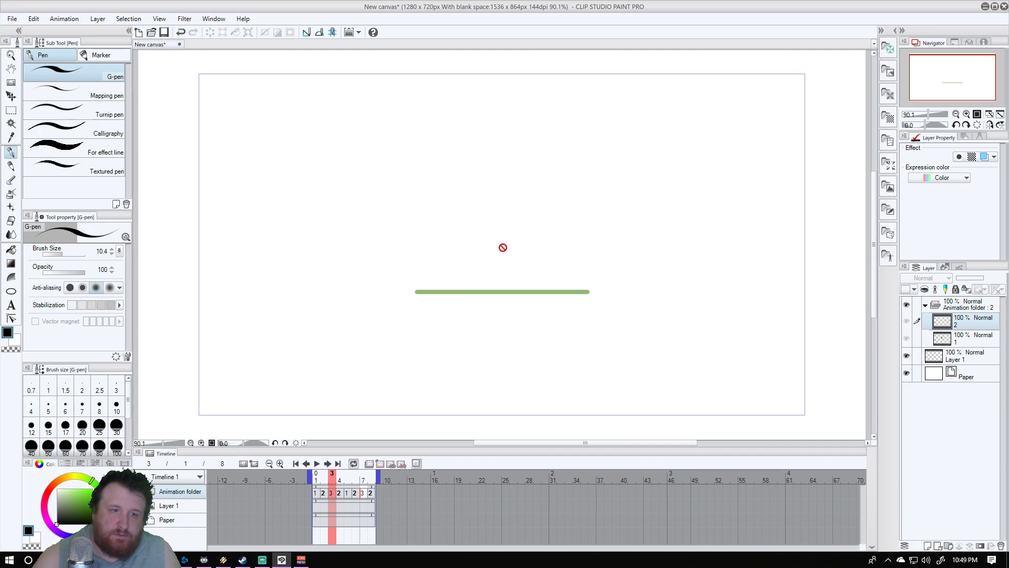
double_click(334, 494)
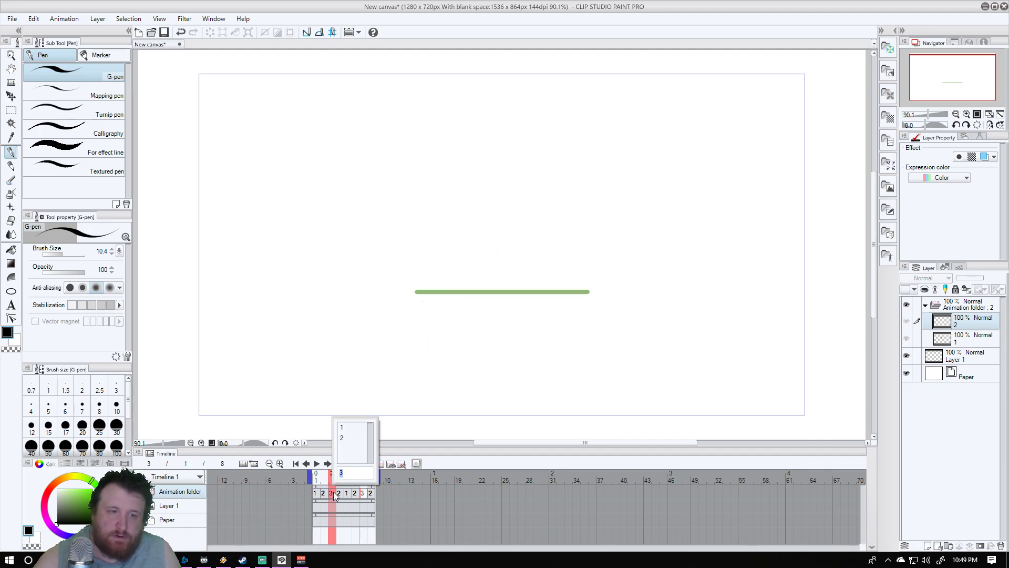
double_click(353, 438)
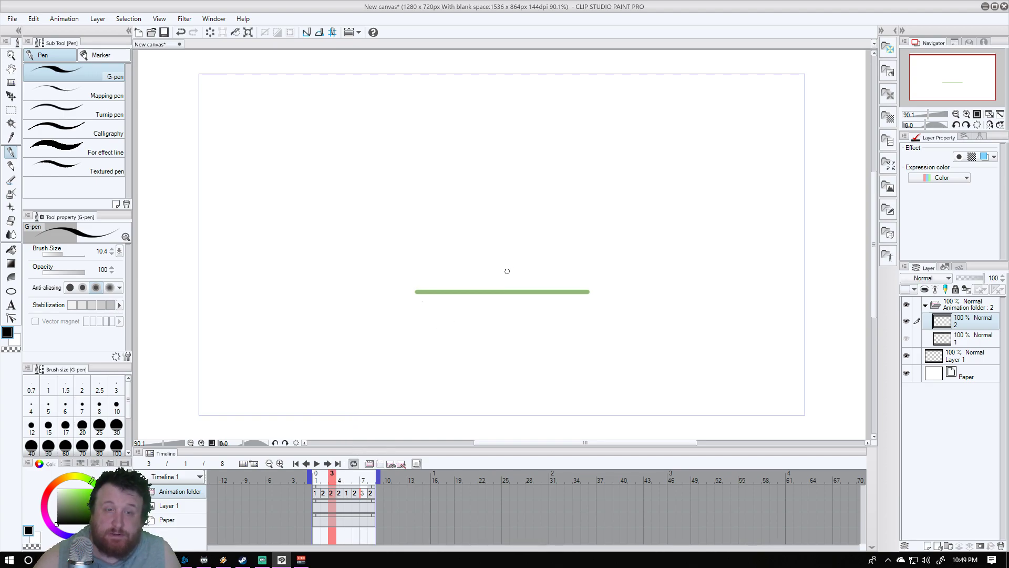
Flip between frames 2 and 3 to compare them
click(326, 477)
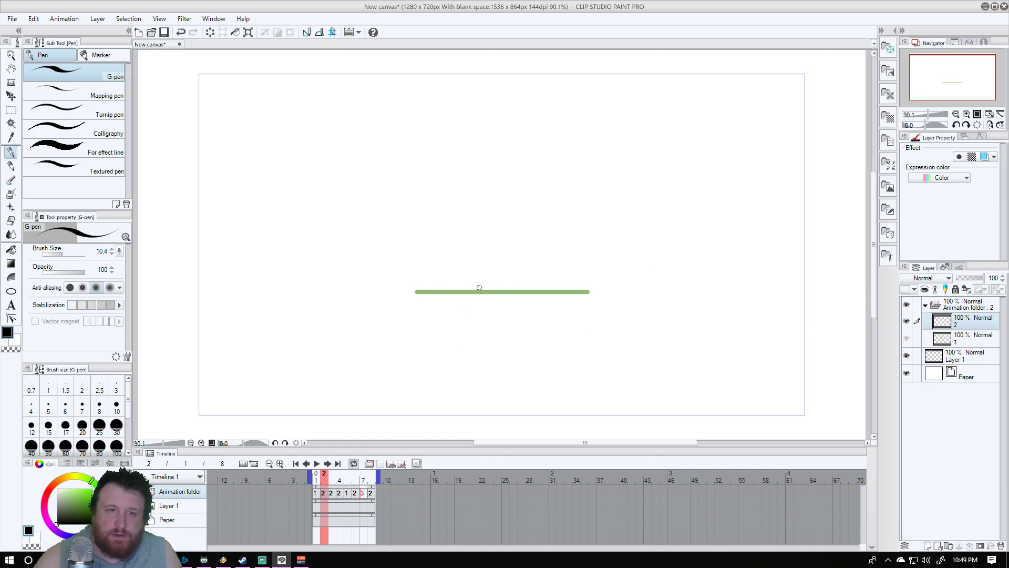
click(332, 477)
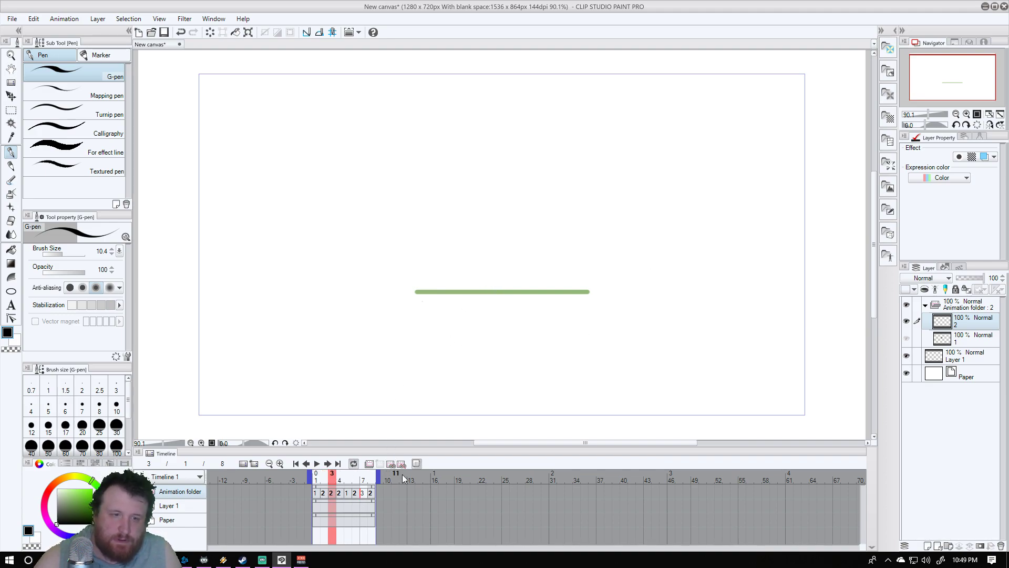
click(328, 479)
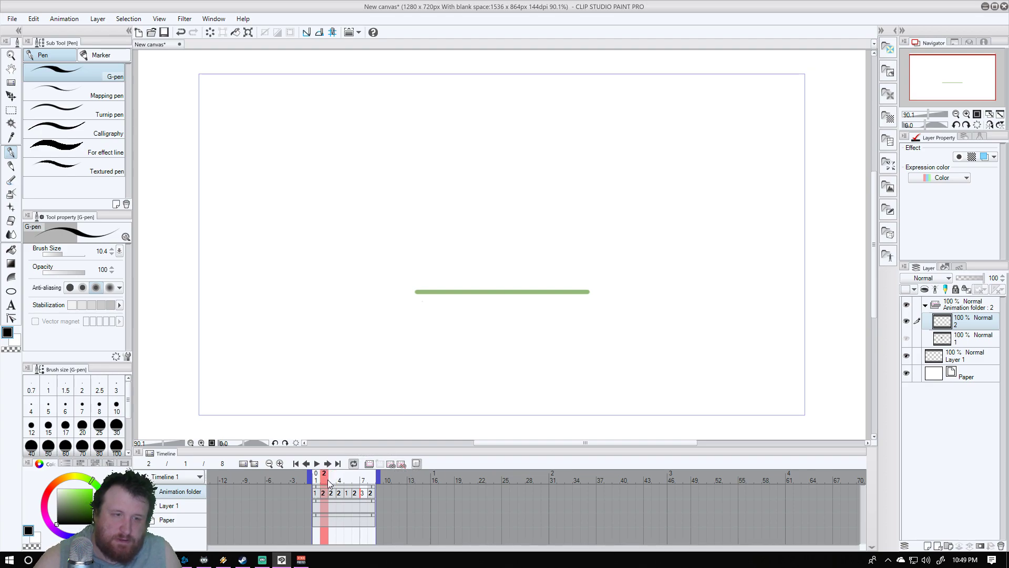
click(332, 479)
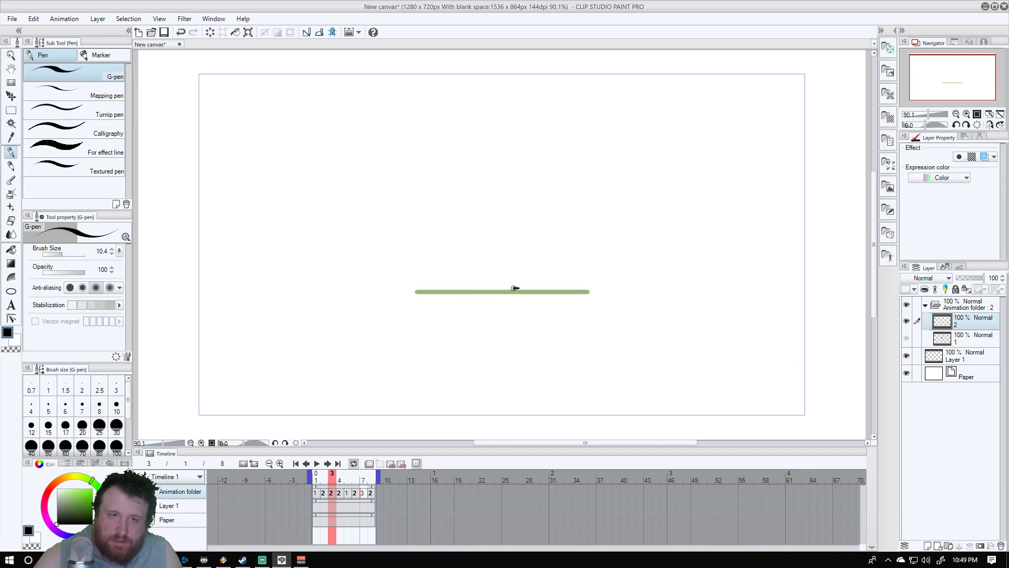
Draw a flattened oval on the green ground line on cel 2 and fill it solid black
mouse_move(500, 288)
mouse_down()
mouse_move(484, 285)
mouse_move(517, 277)
mouse_up()
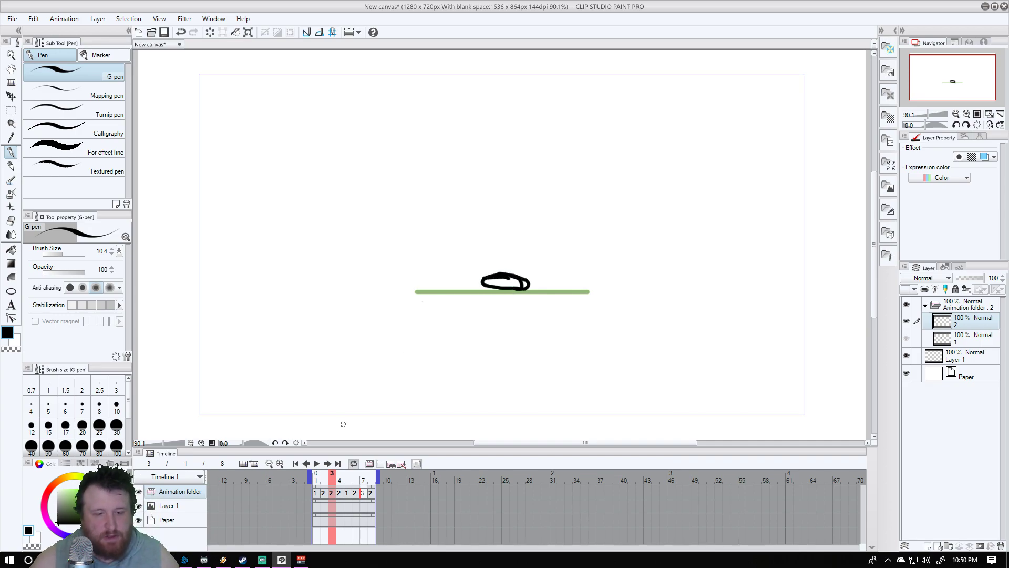
key(g)
key(g)
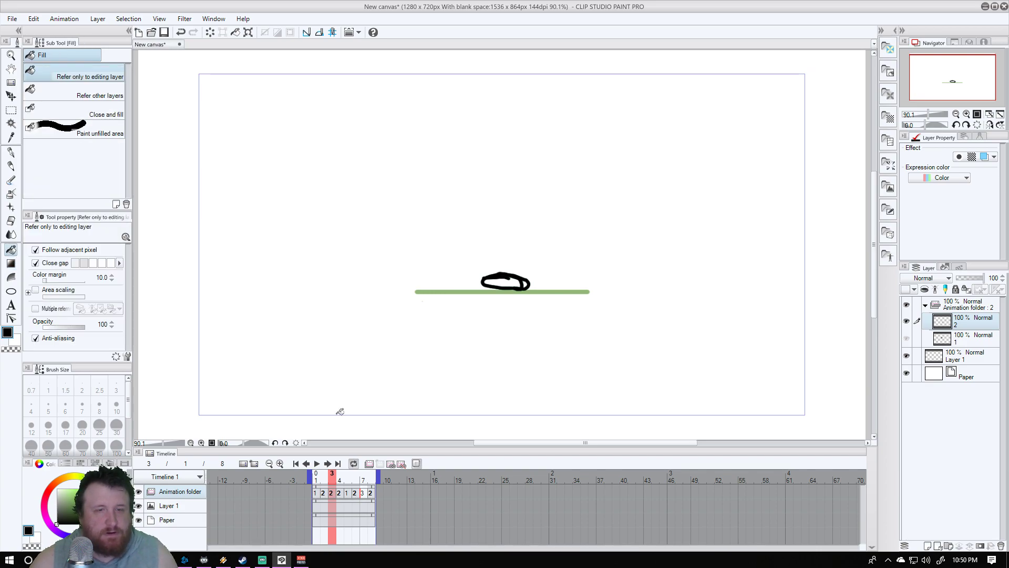
click(513, 280)
click(523, 282)
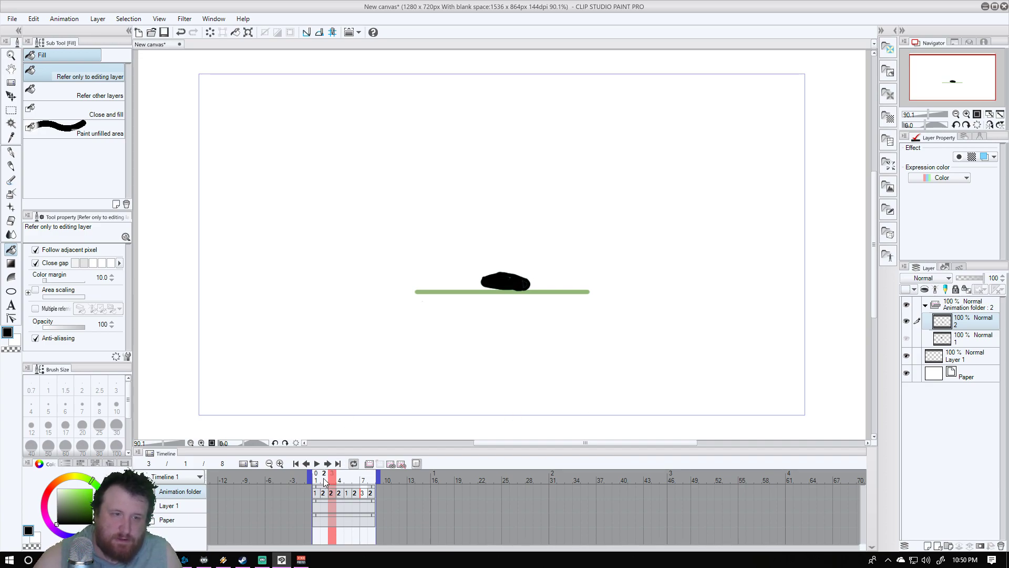
click(971, 305)
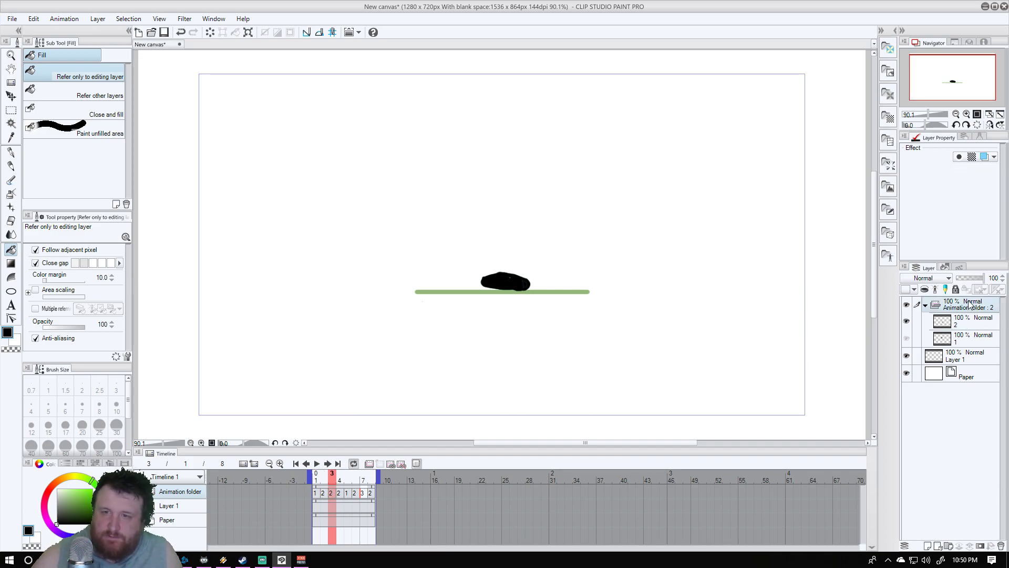
Add a new raster layer, cel 3, to the animation folder and assign it to frame 2
right_click(973, 307)
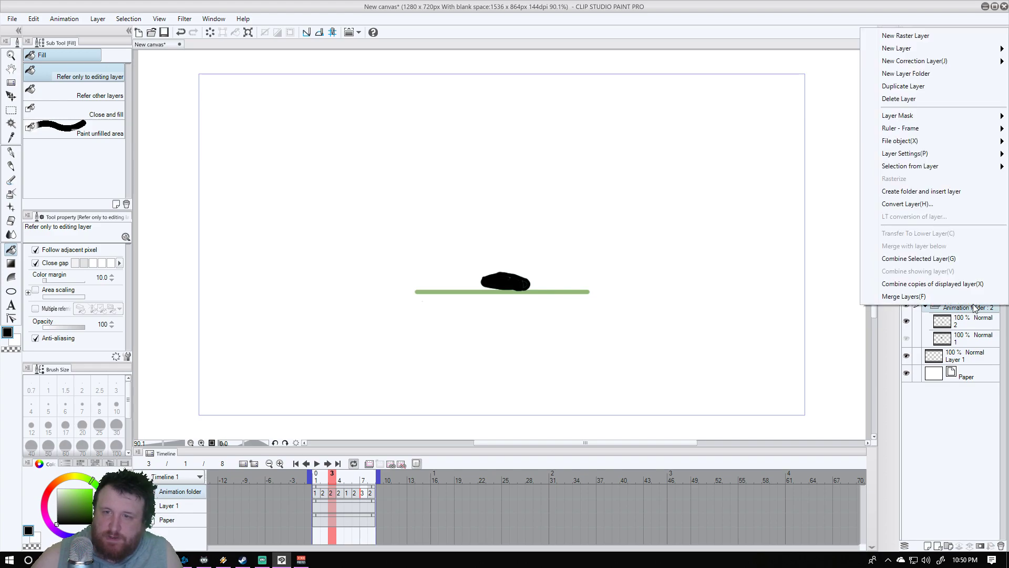
click(947, 37)
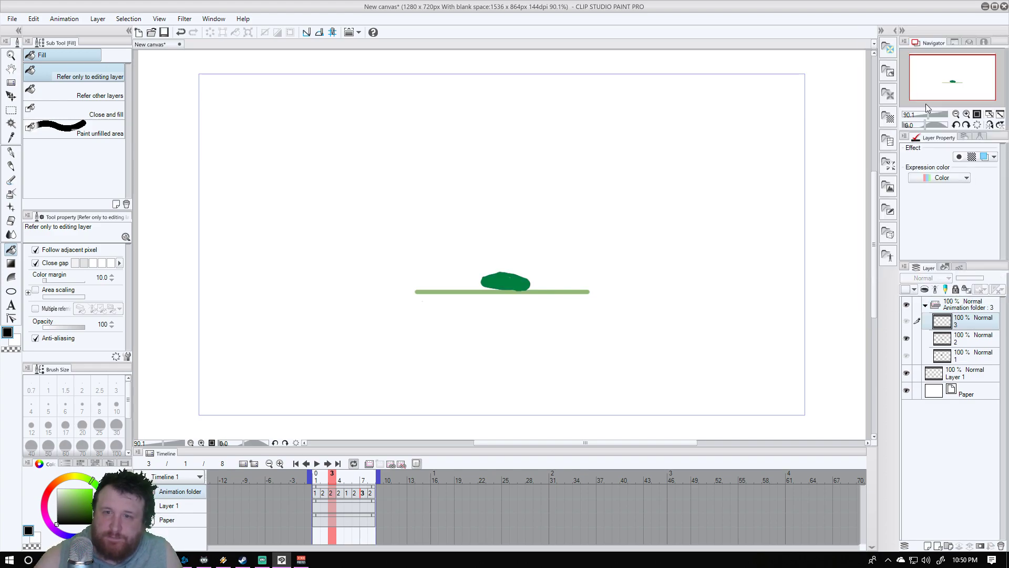
click(323, 496)
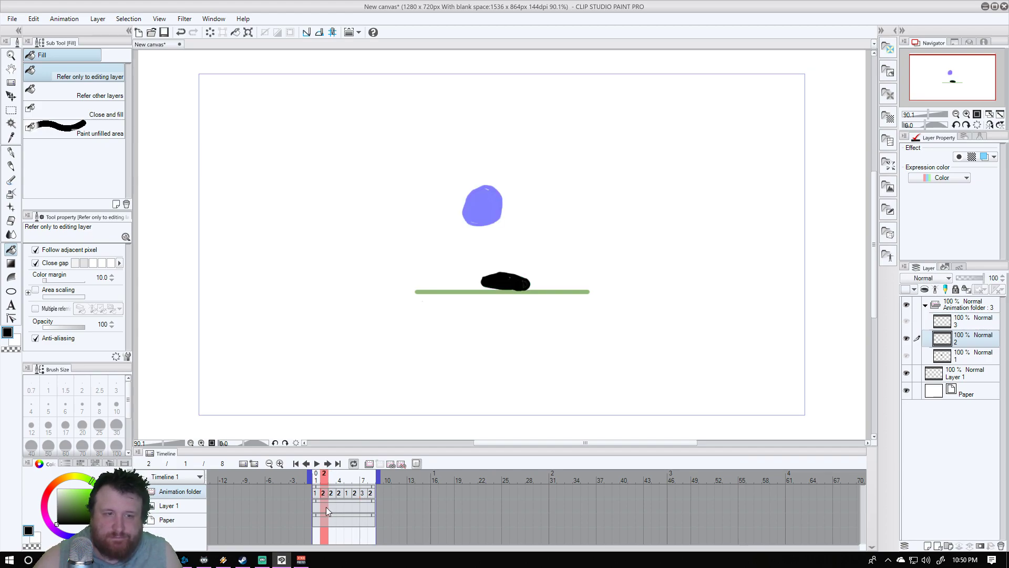
click(324, 493)
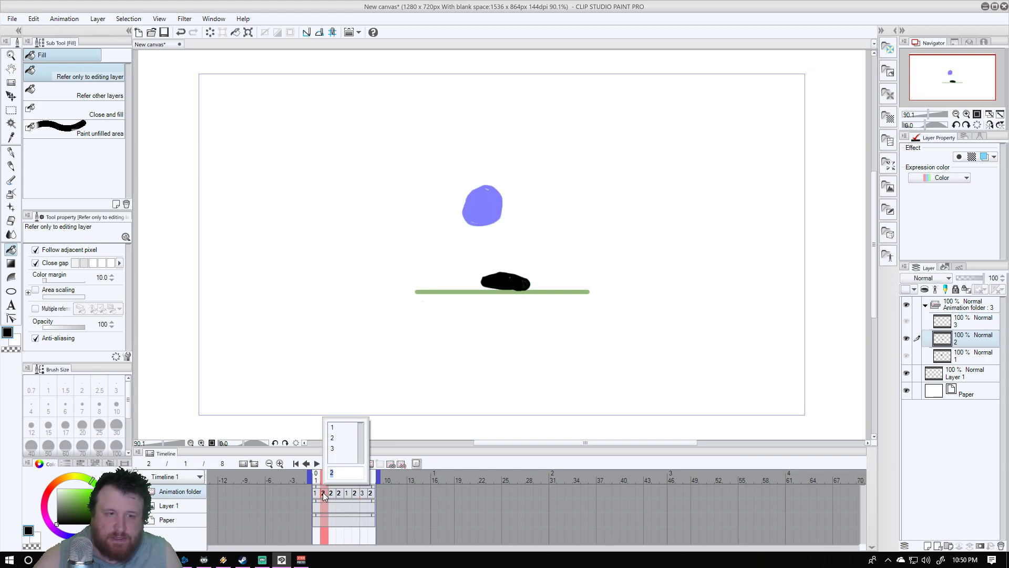
click(347, 448)
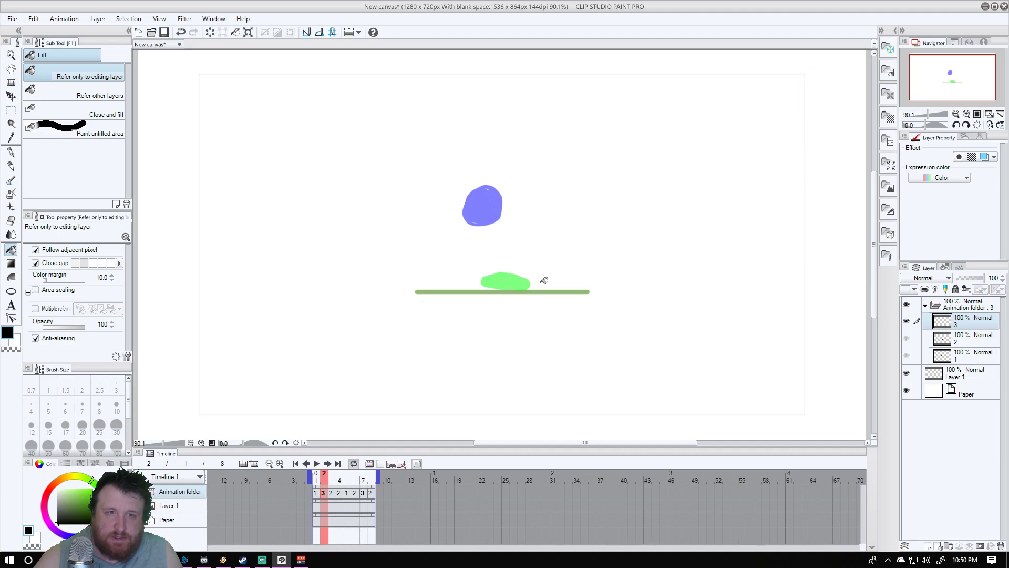
click(10, 153)
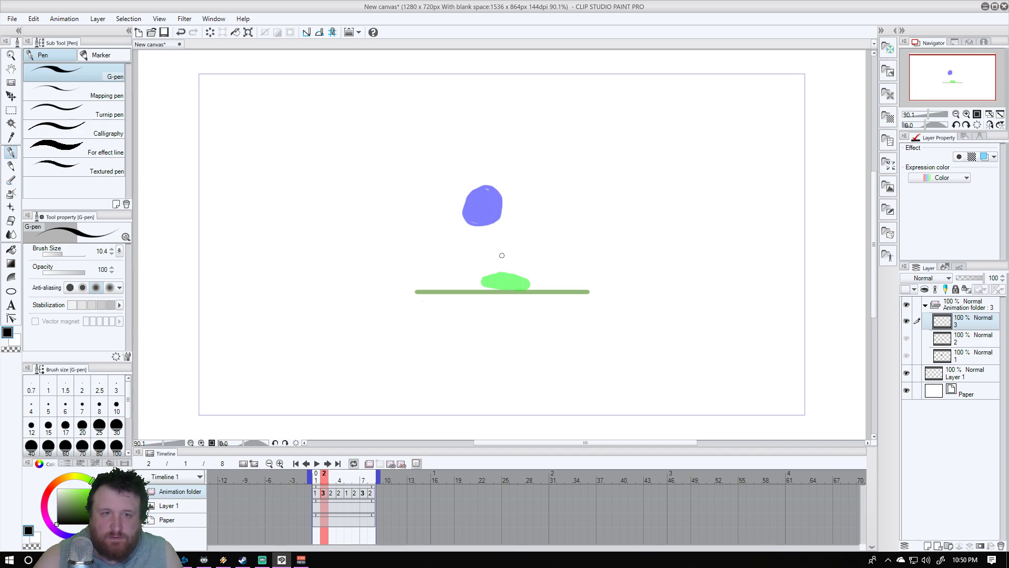
Draw a ball midway between the top ball and the ground on cel 3 and fill it black
mouse_move(502, 256)
mouse_down()
mouse_move(478, 243)
mouse_move(493, 226)
mouse_move(509, 226)
mouse_move(507, 255)
mouse_up()
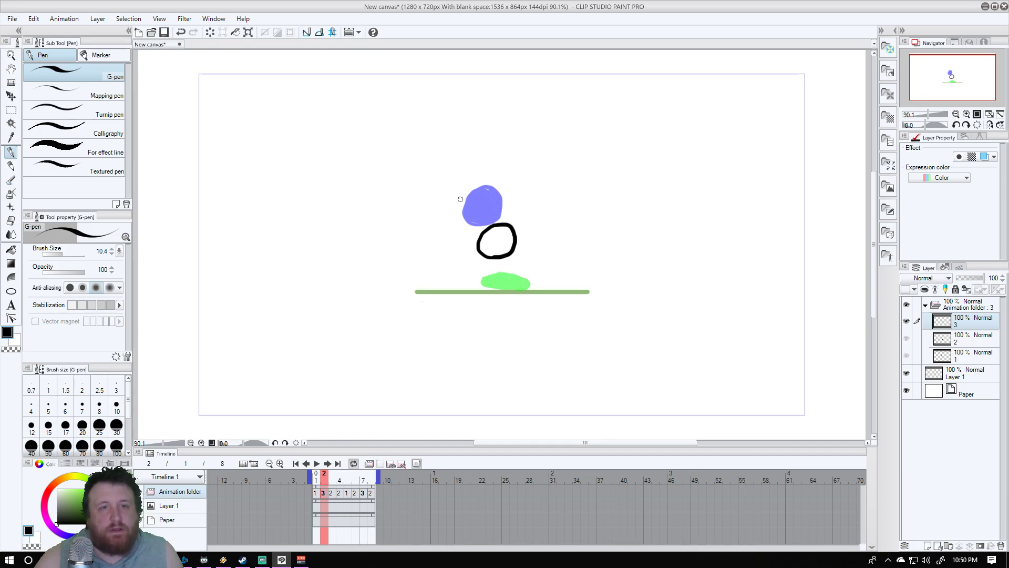
key(g)
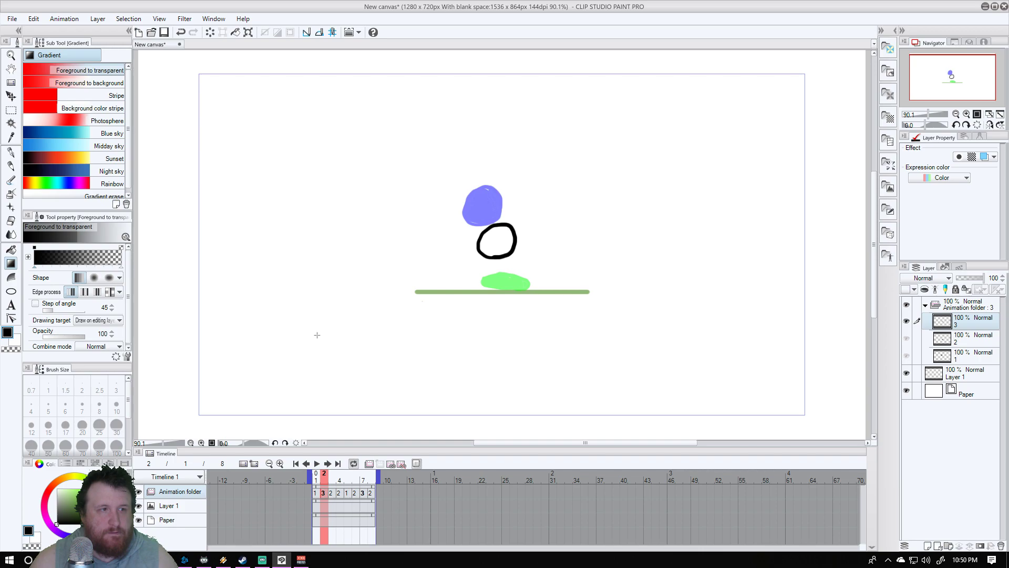
key(g)
click(504, 242)
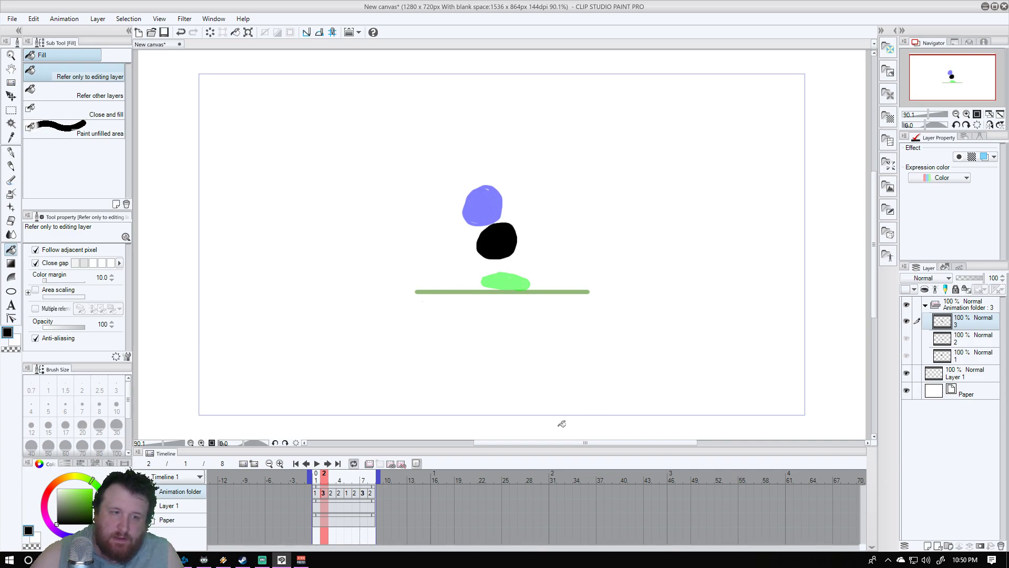
Rename layer 2 in the Layer panel to 'final'
double_click(960, 342)
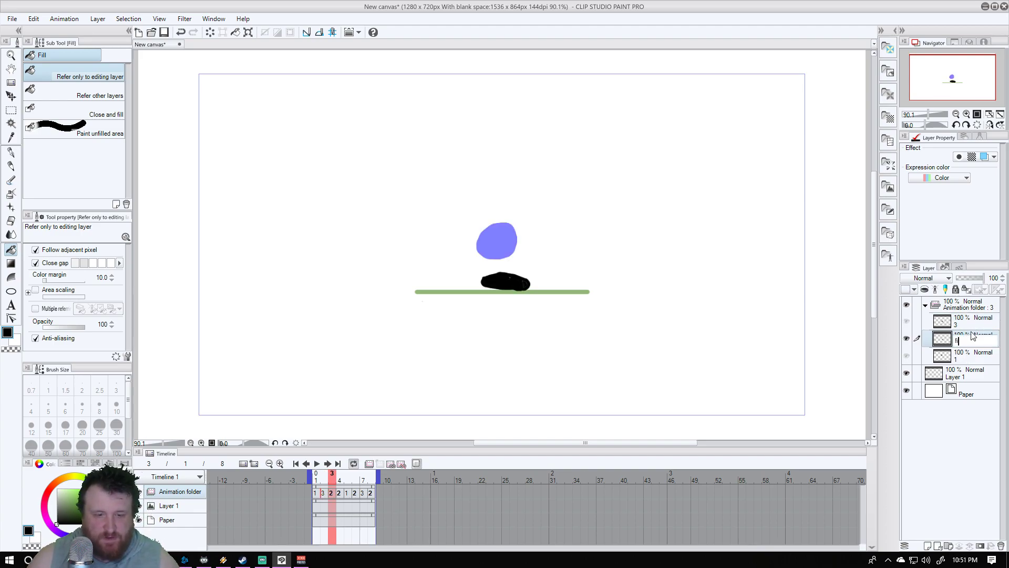
text(final)
key(Return)
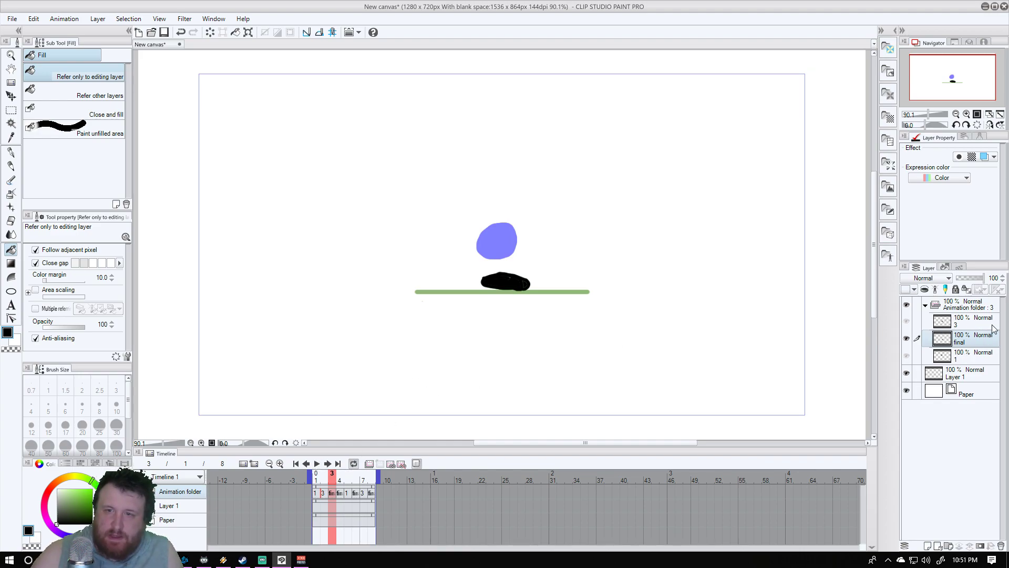
Add a new raster layer, then assign cel 3 to frame 3 and cel 4 to frame 2
click(979, 307)
right_click(979, 308)
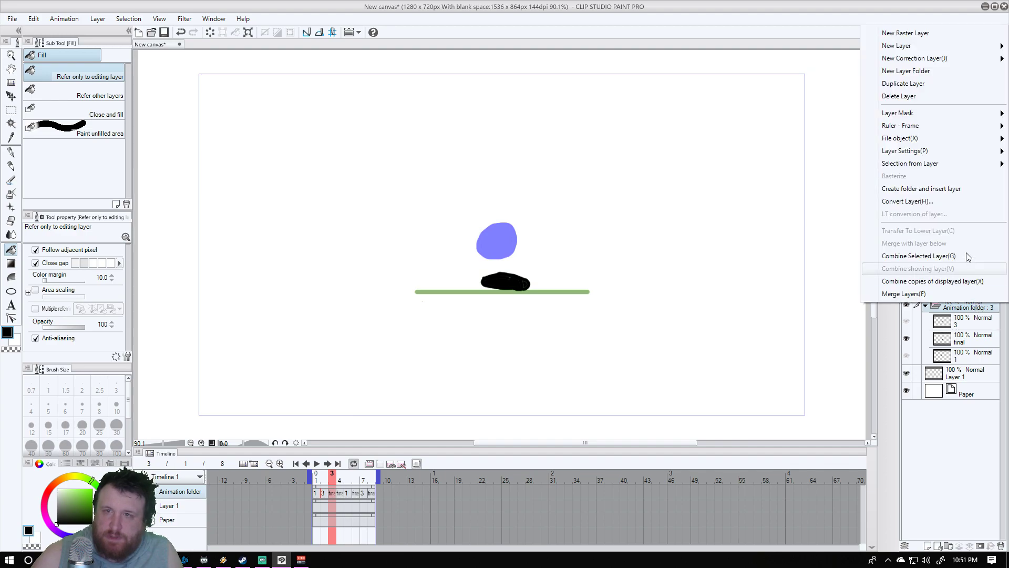
click(964, 28)
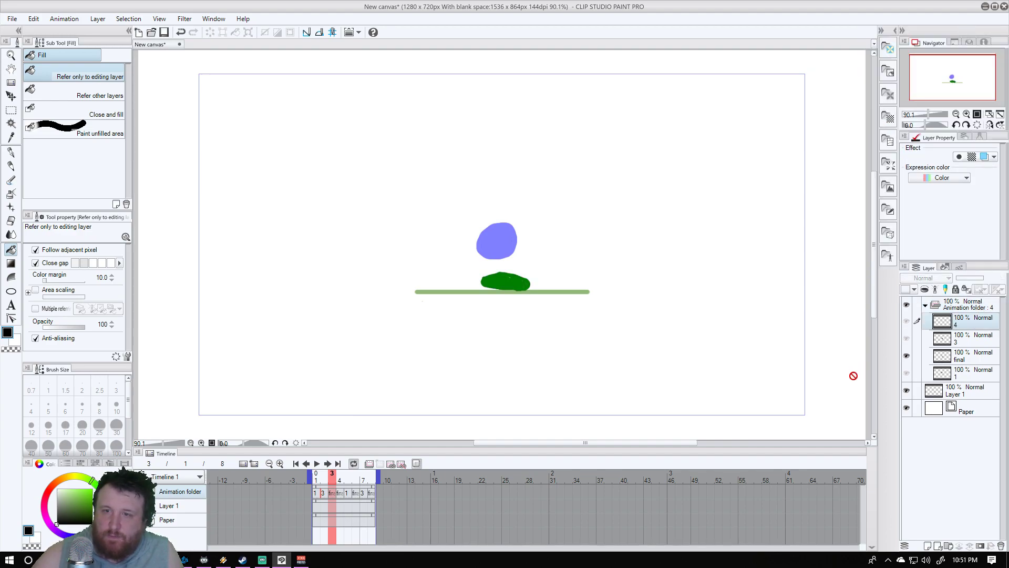
double_click(333, 493)
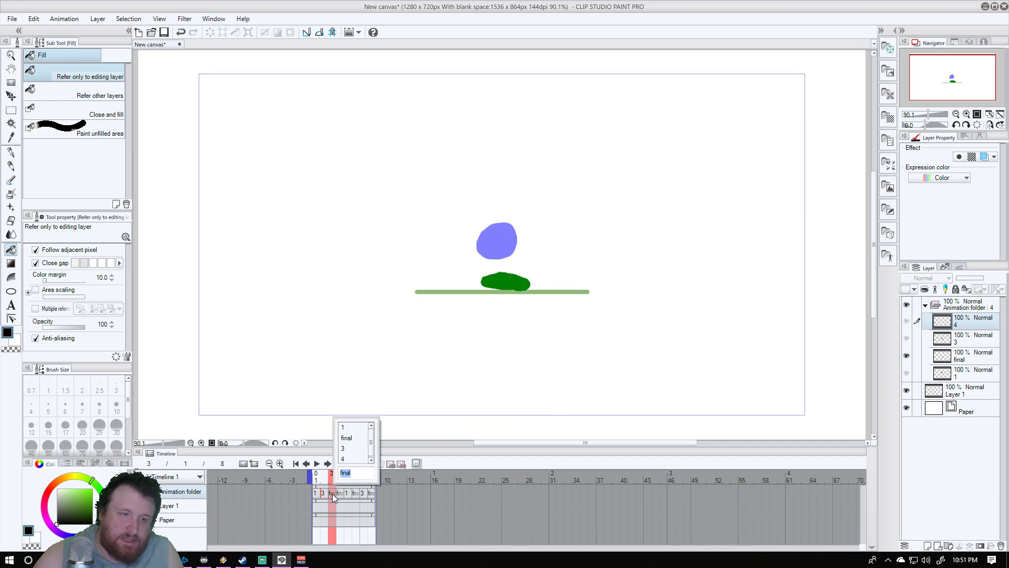
click(354, 450)
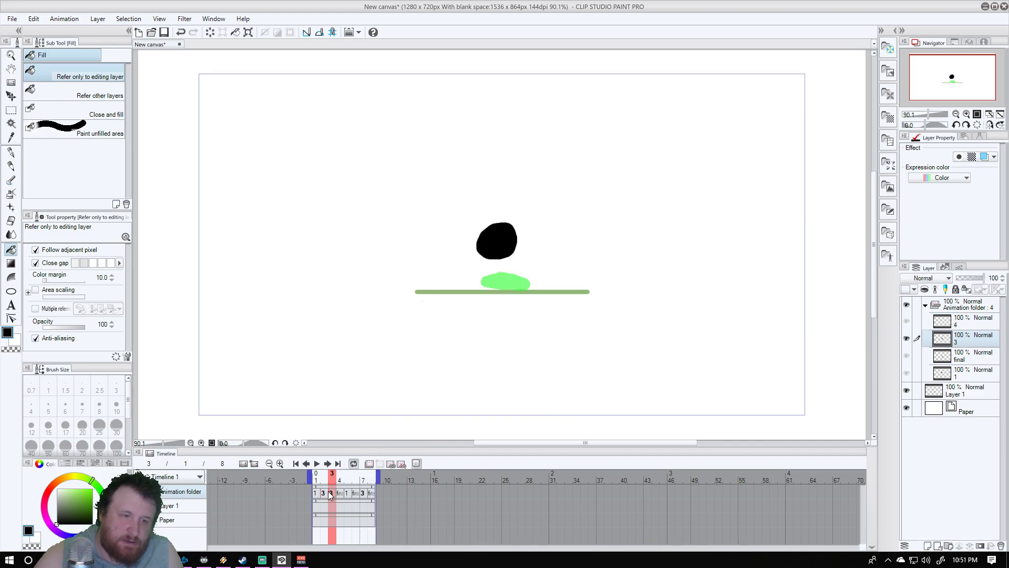
click(326, 493)
double_click(325, 493)
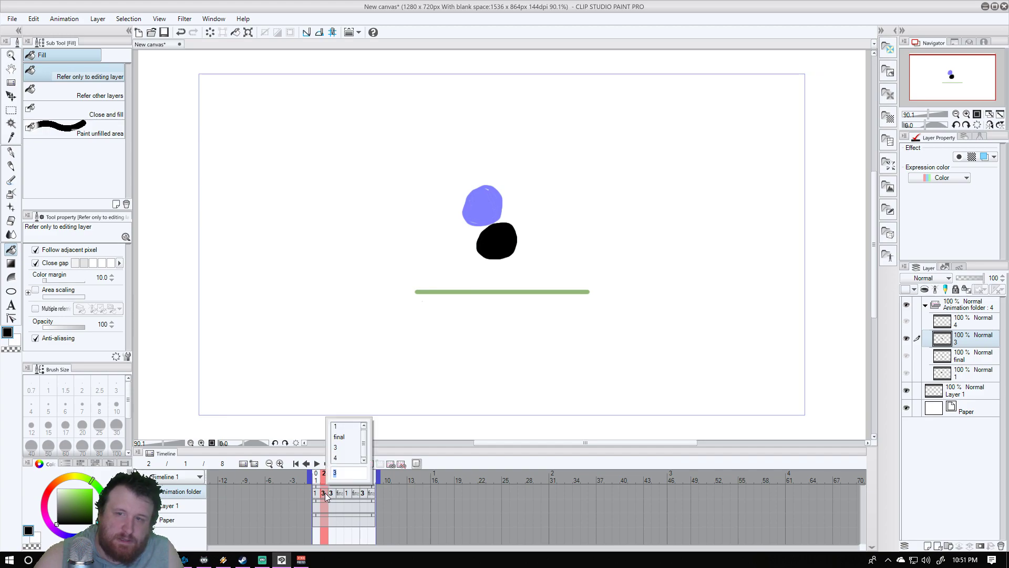
click(340, 459)
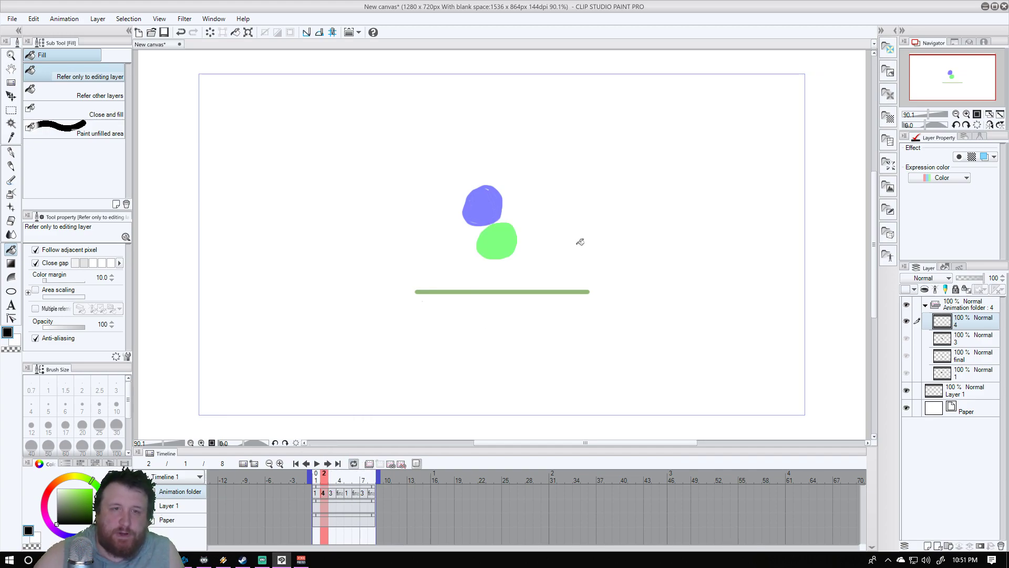
Draw a ball between the onion-skin balls on cel 4 and fill it solid black
click(10, 153)
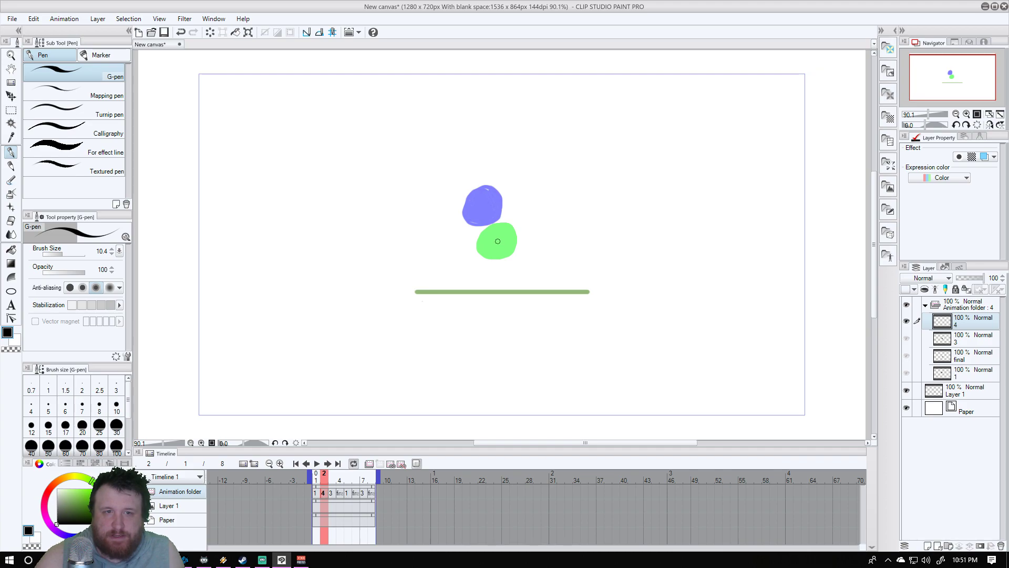
mouse_move(499, 242)
mouse_down()
mouse_move(483, 241)
mouse_move(476, 220)
mouse_move(489, 207)
mouse_move(504, 210)
mouse_move(508, 240)
mouse_move(495, 244)
mouse_up()
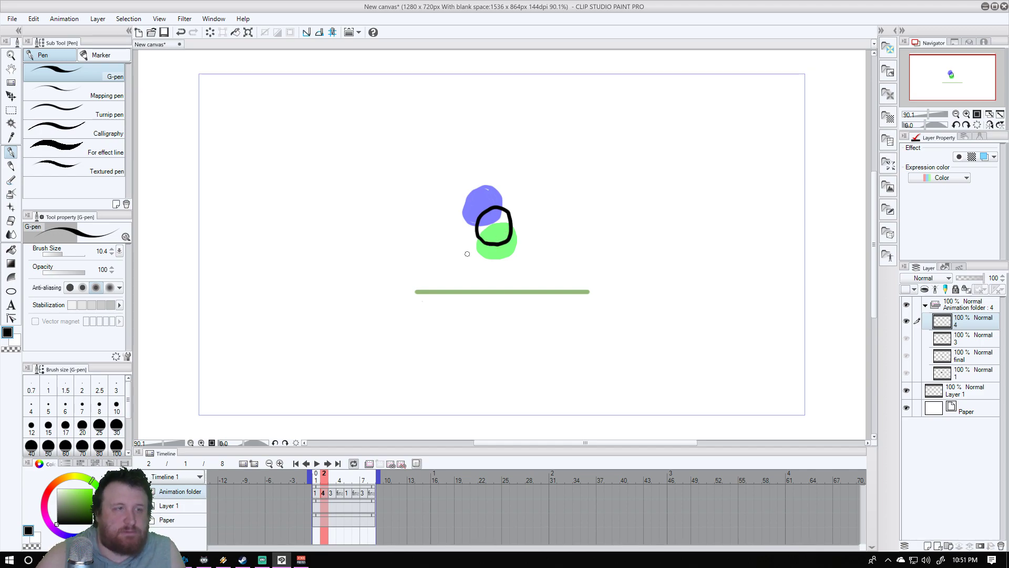
key(g)
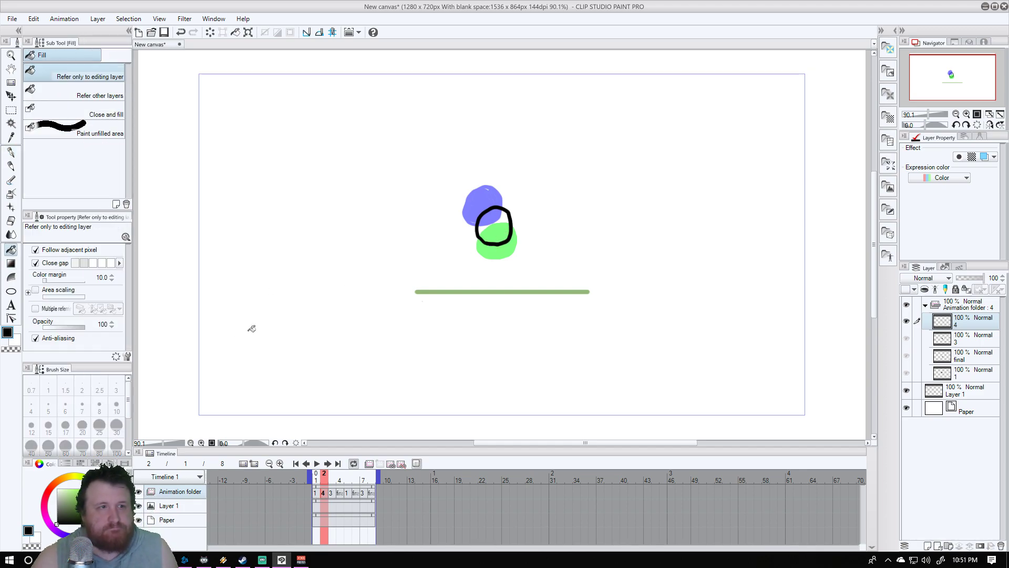
click(497, 222)
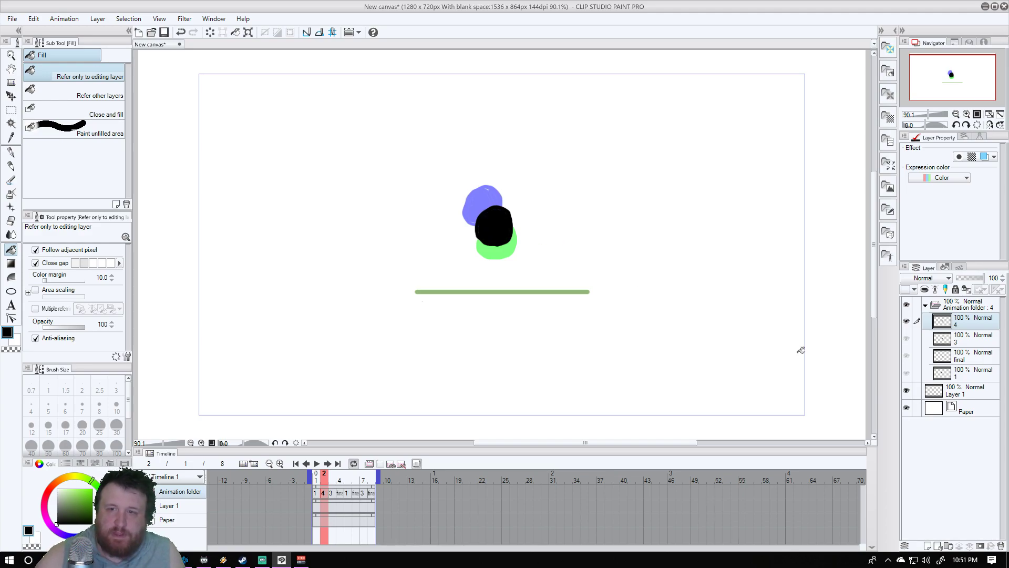
Add raster layer 5, then assign the final cel to frame 5 and cel 5 to frame 4
click(973, 310)
right_click(973, 309)
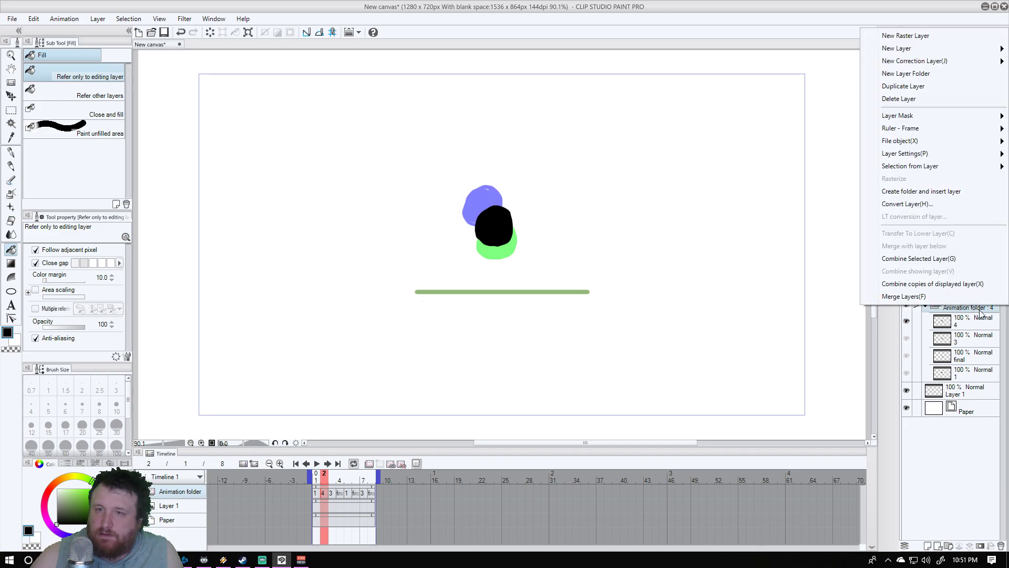
click(953, 34)
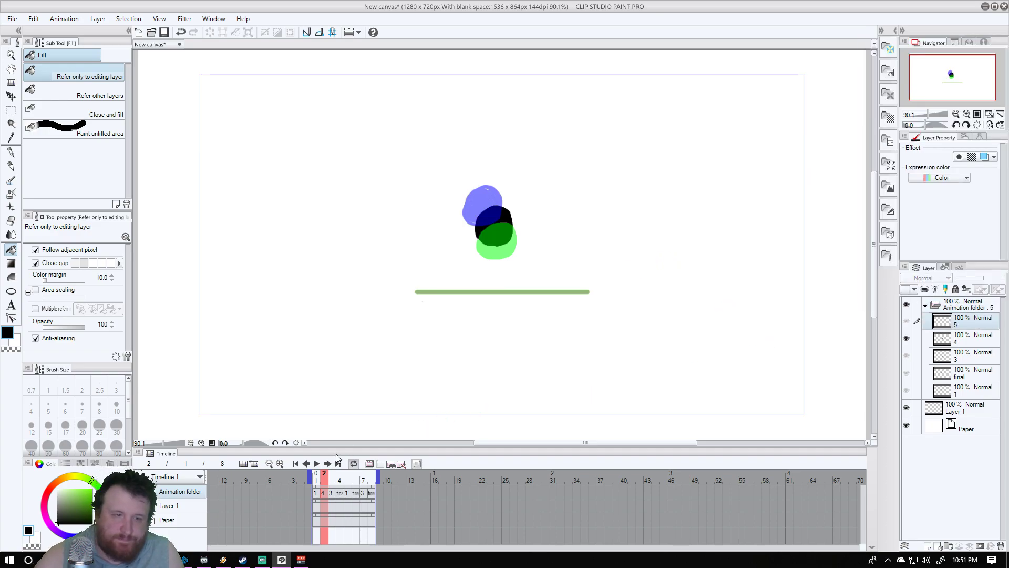
click(349, 494)
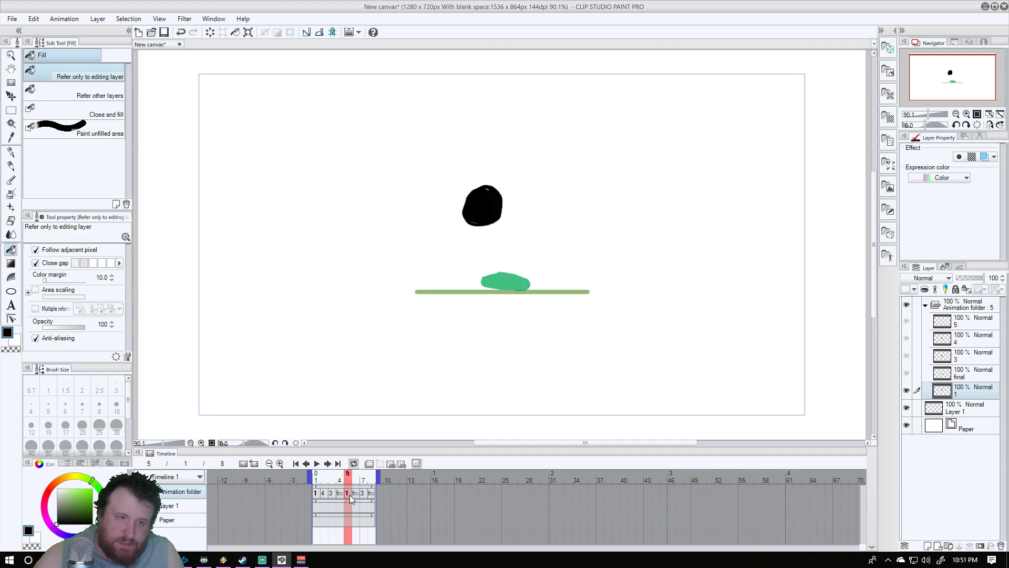
click(349, 493)
click(374, 441)
click(341, 493)
click(342, 491)
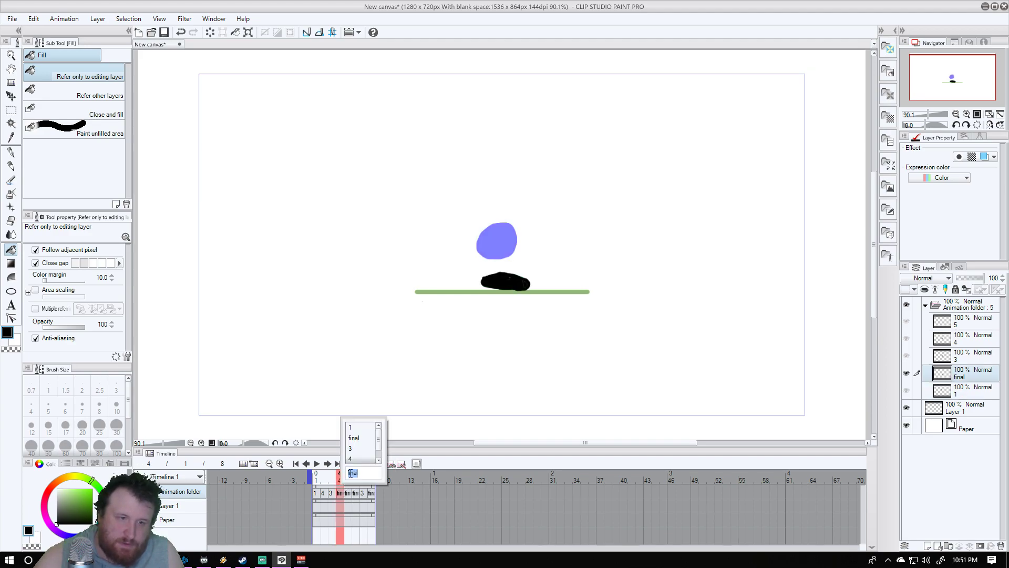
click(378, 460)
click(362, 459)
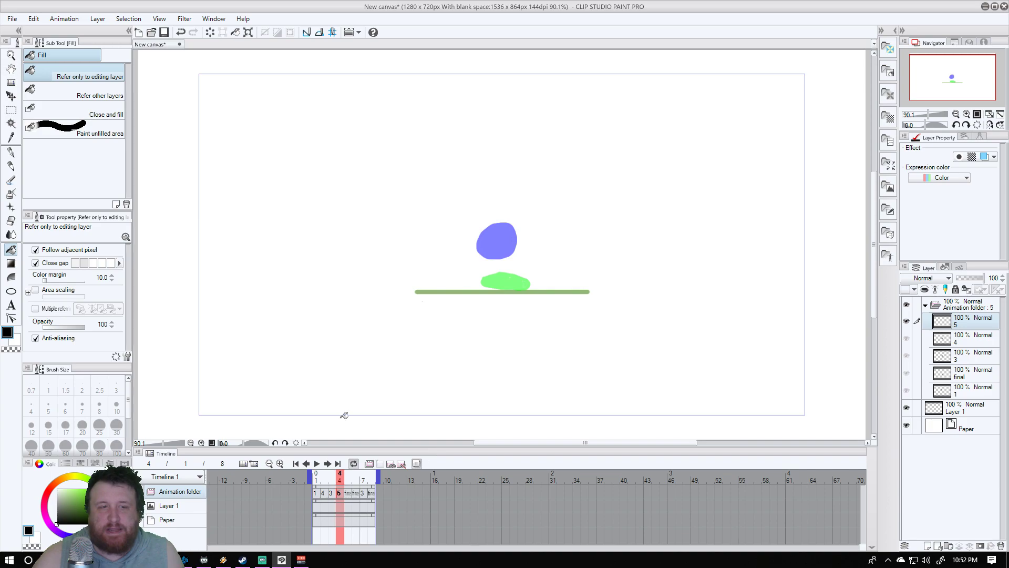
Draw a solid black ball just above the ground on cel 5, then preview the first five frames
click(11, 152)
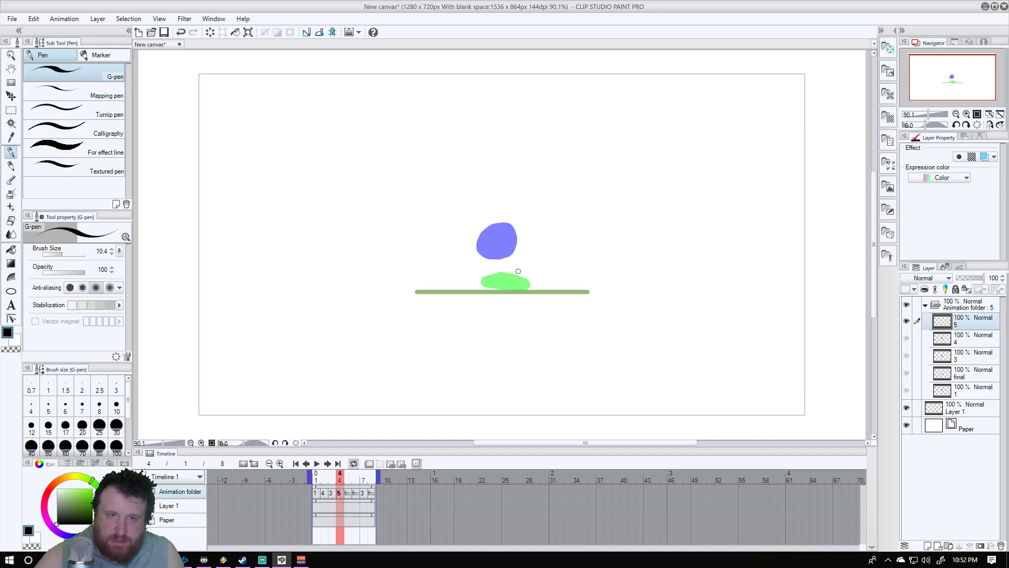
mouse_move(514, 275)
mouse_down()
mouse_move(491, 277)
mouse_move(482, 260)
mouse_move(505, 242)
mouse_move(518, 271)
mouse_up()
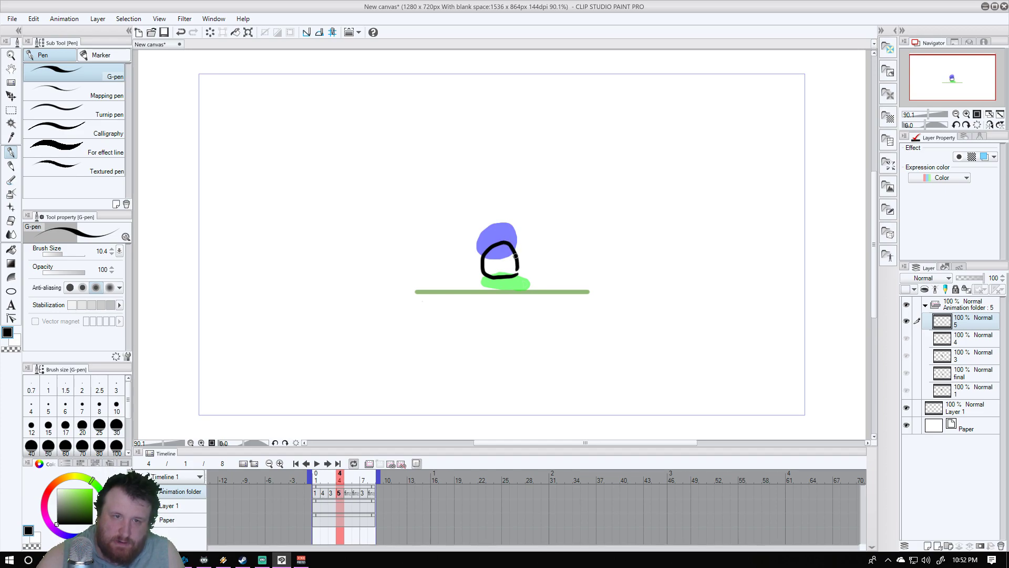
mouse_move(516, 274)
mouse_down()
mouse_move(521, 249)
mouse_move(507, 241)
mouse_up()
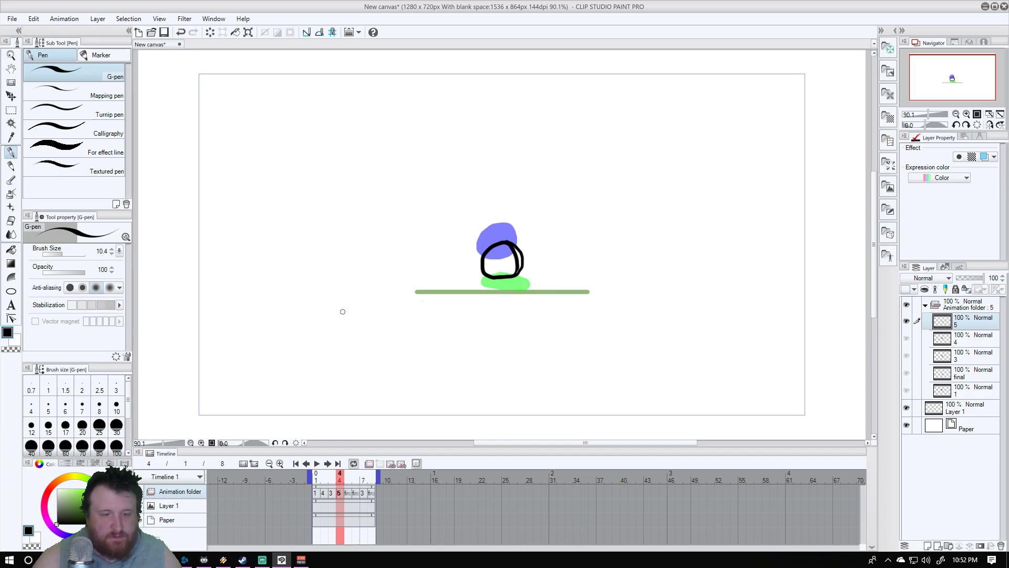
key(g)
click(501, 268)
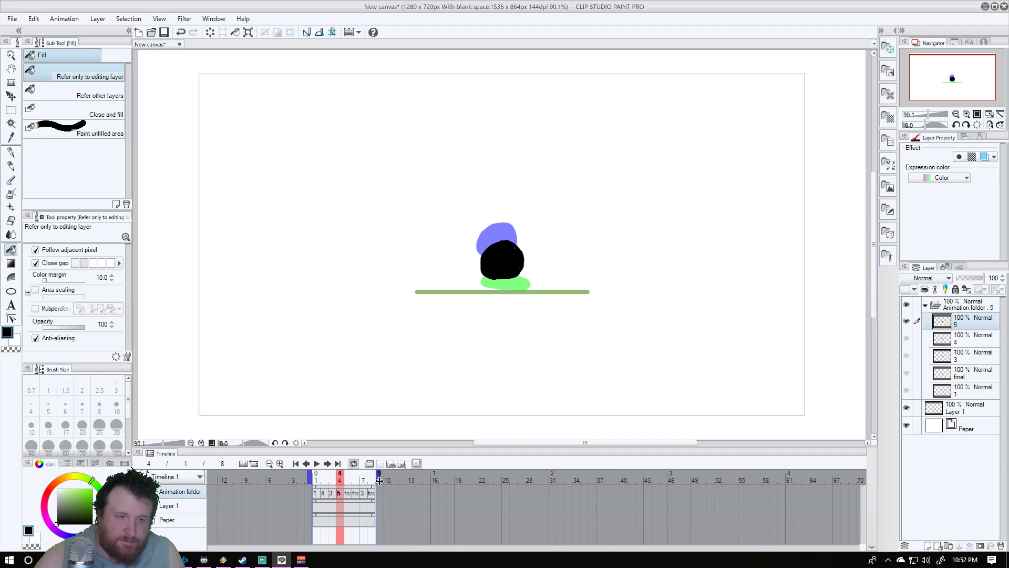
drag(379, 479, 355, 479)
click(317, 463)
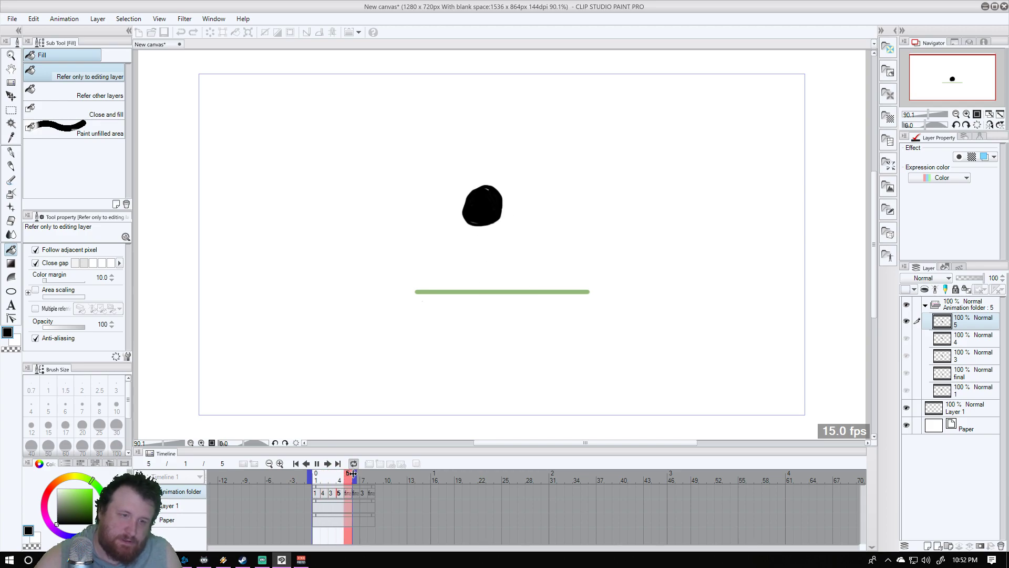
Stop playback, extend the playback range to frame 10, and duplicate layer 1 as layer 2
click(346, 471)
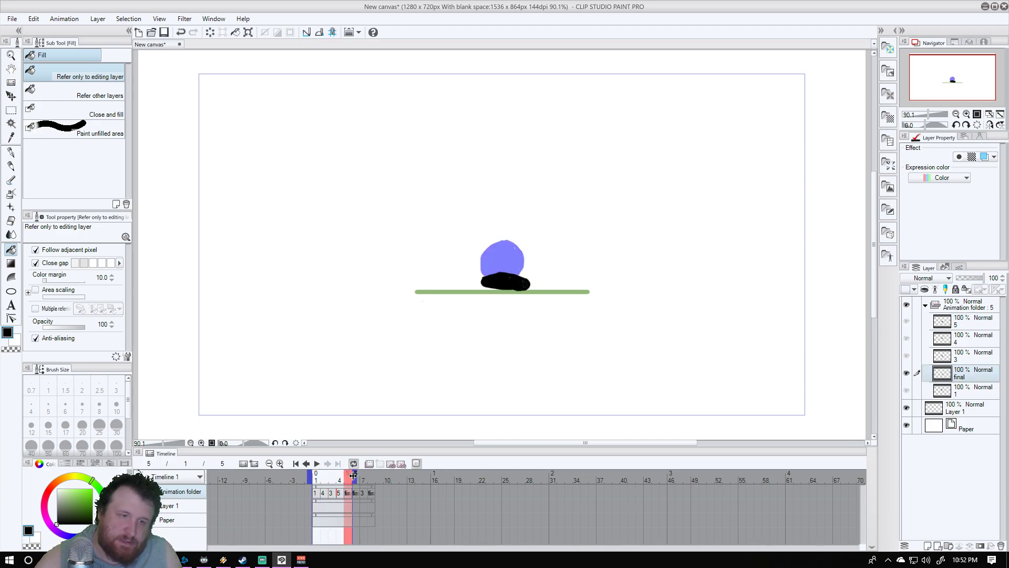
drag(389, 474, 394, 472)
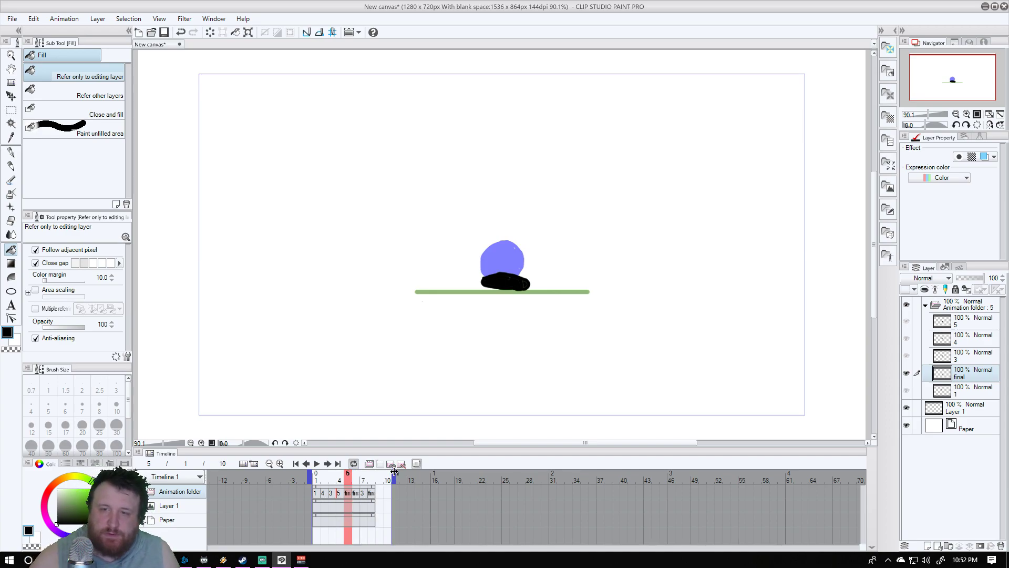
click(959, 394)
right_click(966, 389)
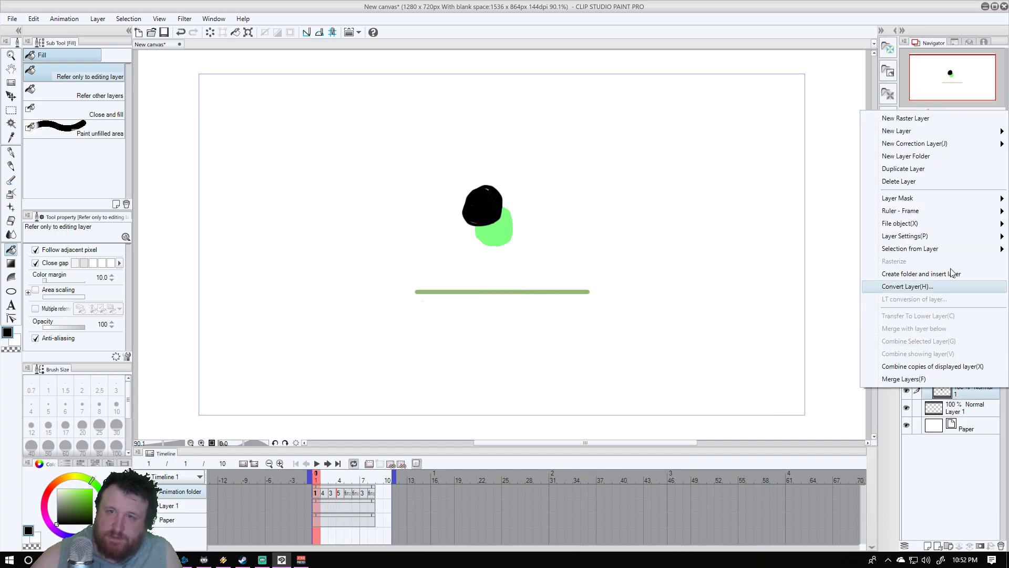
click(932, 169)
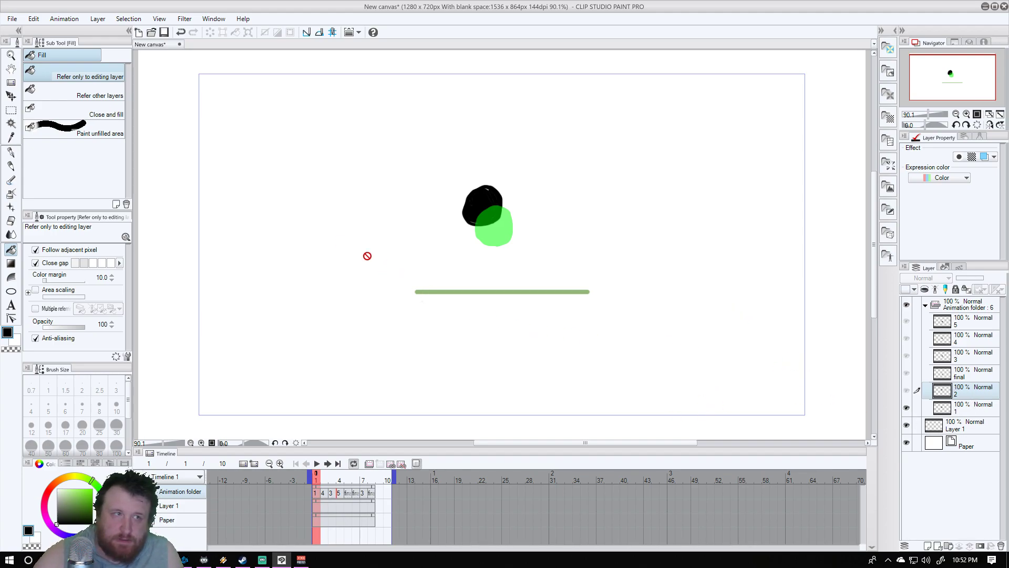
click(11, 96)
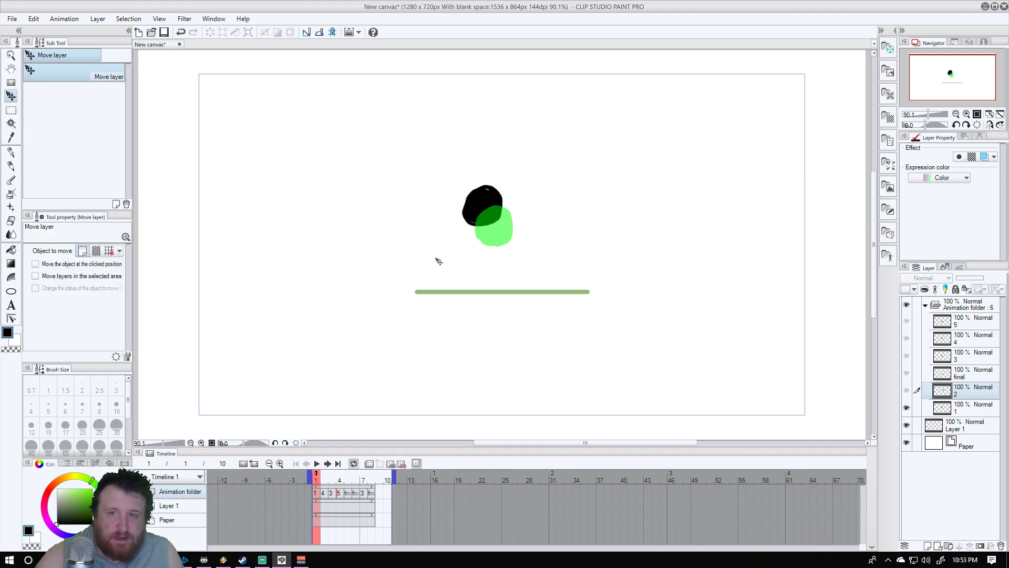
key(ctrl+a)
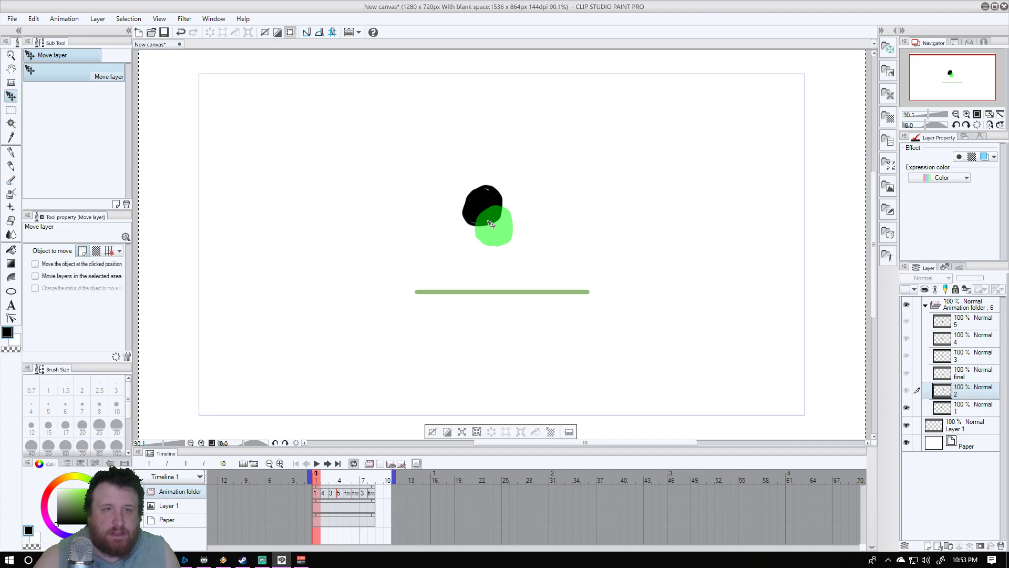
mouse_move(486, 208)
mouse_down()
mouse_move(528, 207)
mouse_move(482, 205)
mouse_up()
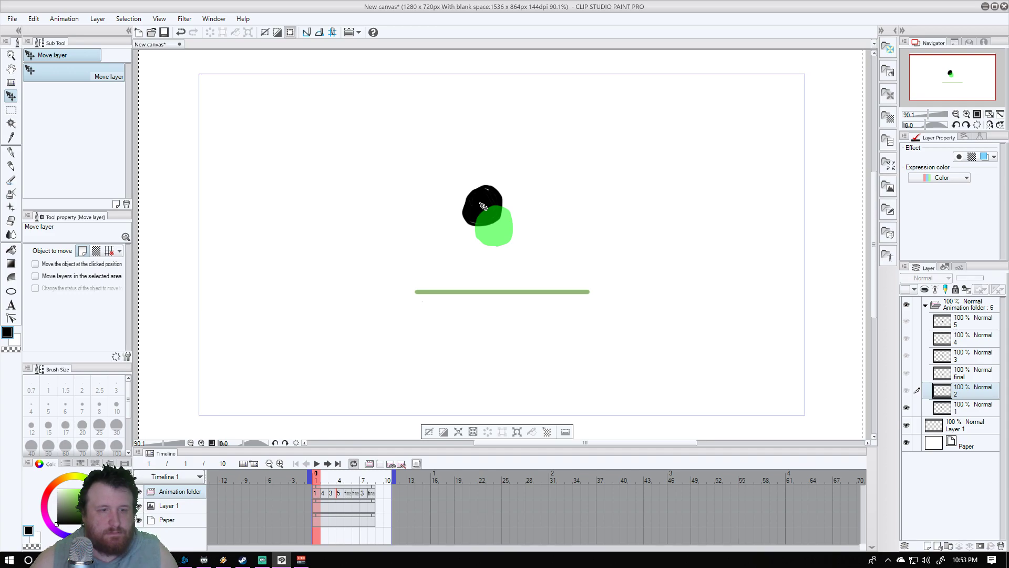
key(ctrl+z)
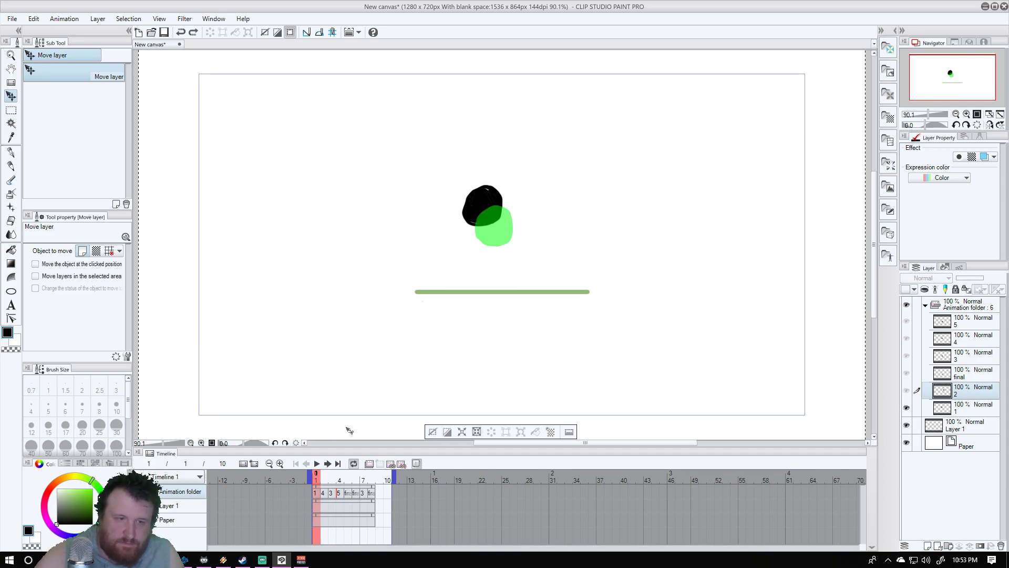
Assign cel 2 to frames 8 and 7, shifting its ball up and to the left
click(348, 481)
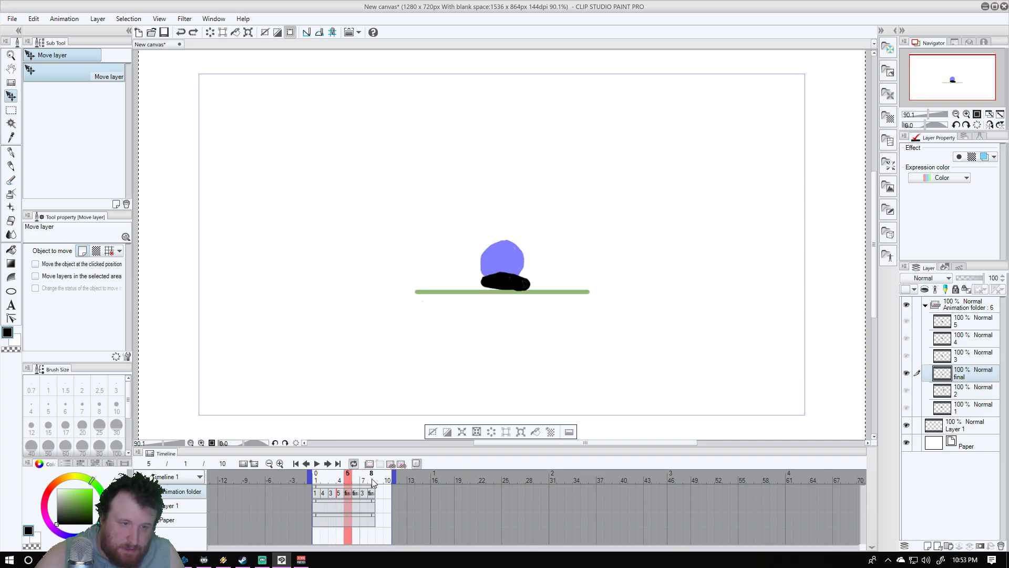
click(374, 481)
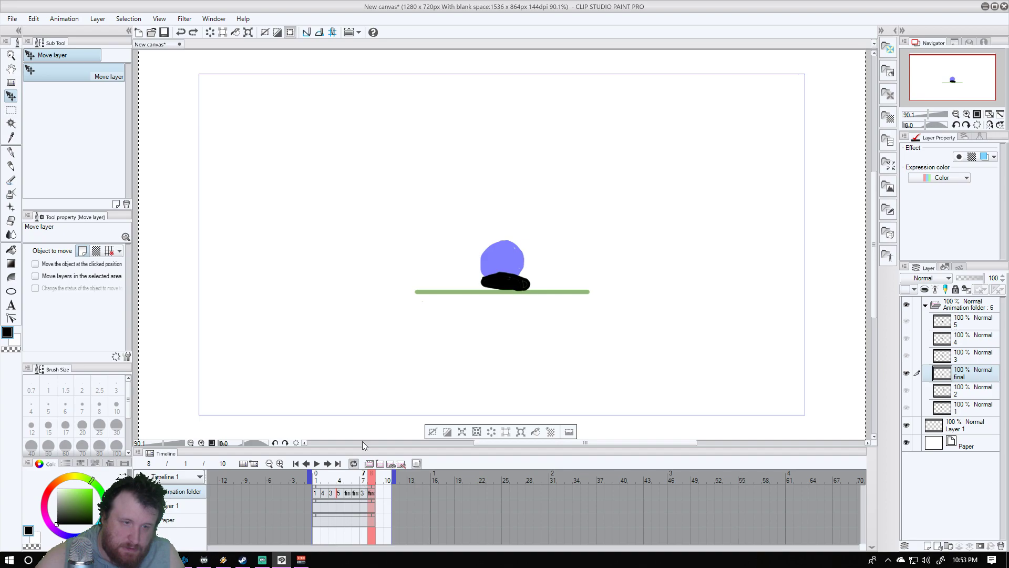
double_click(373, 492)
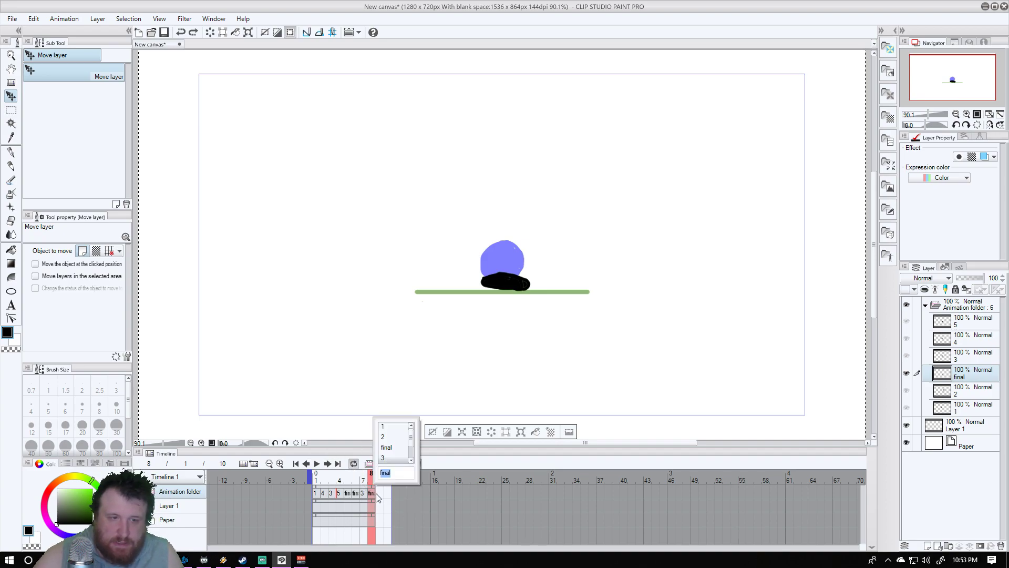
click(400, 436)
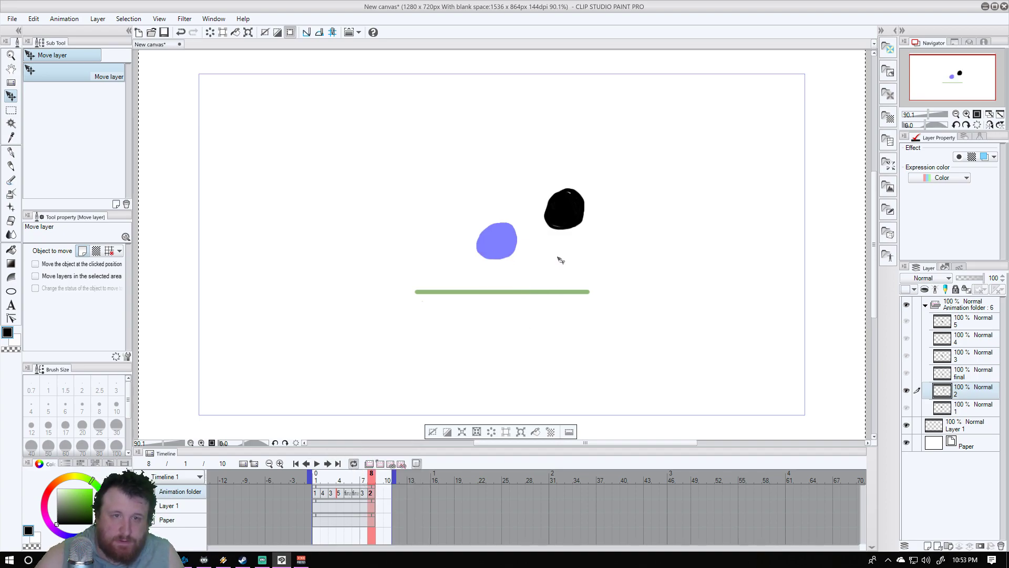
drag(573, 212, 555, 203)
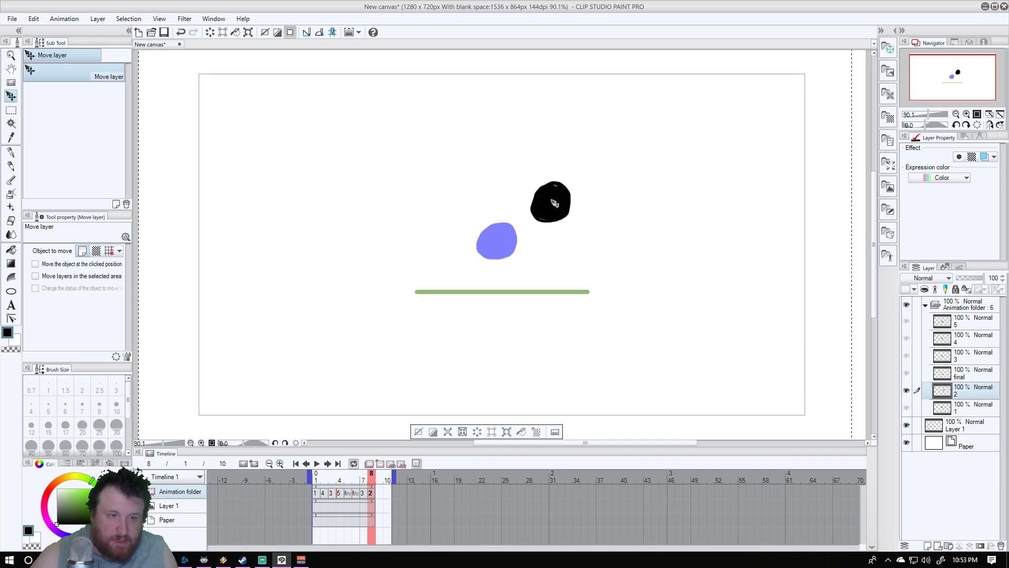
click(366, 480)
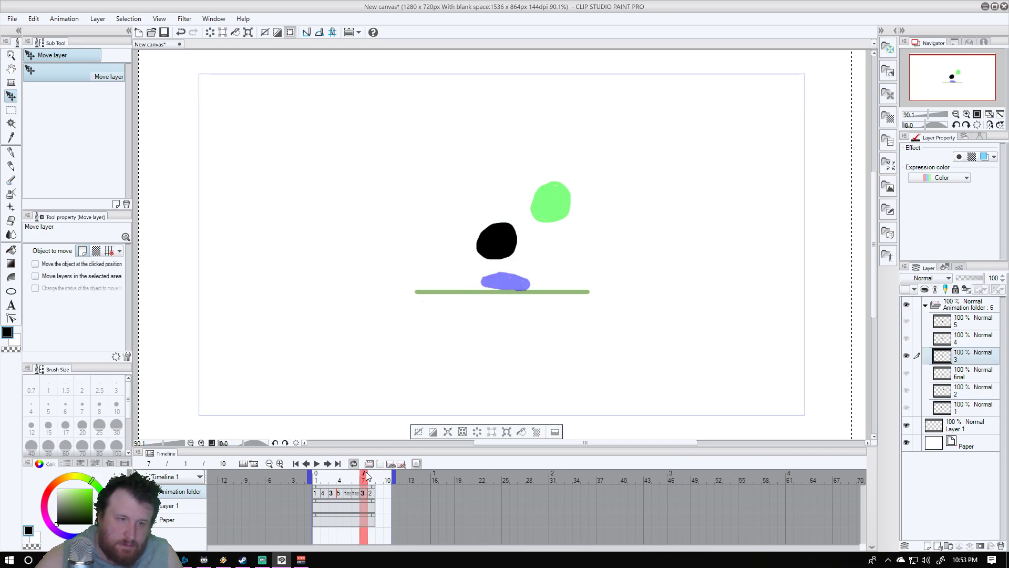
click(371, 493)
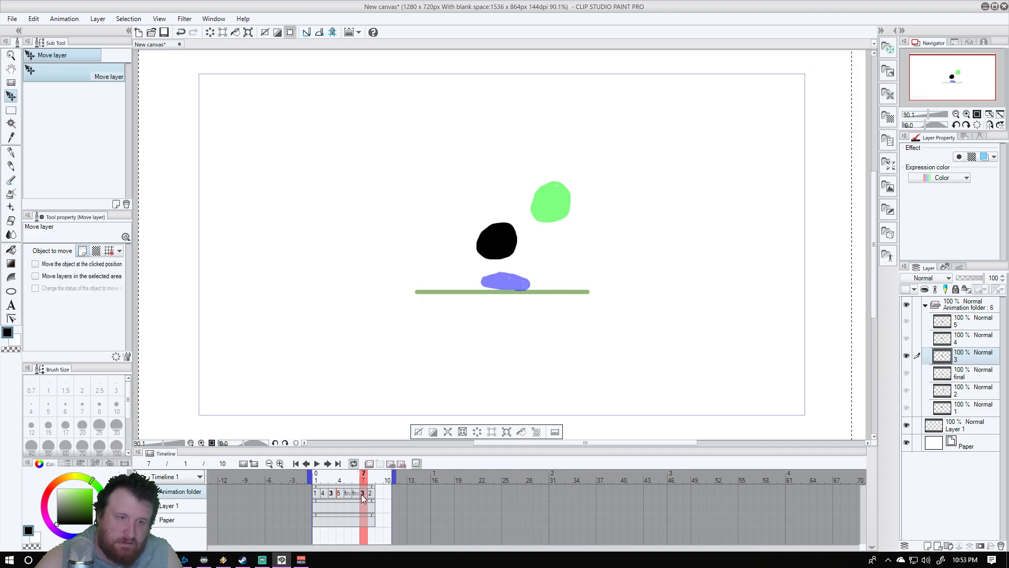
click(363, 492)
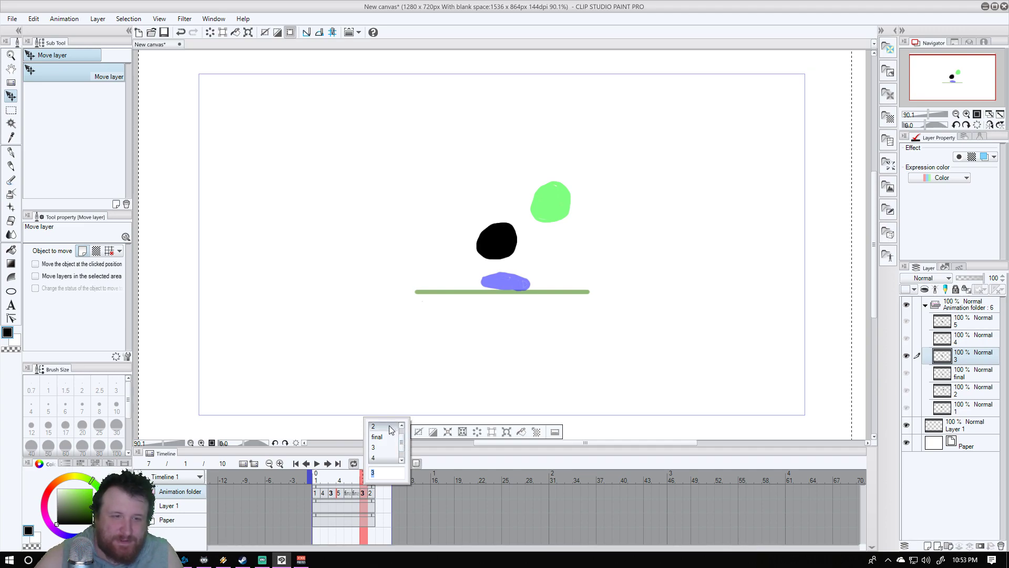
click(390, 430)
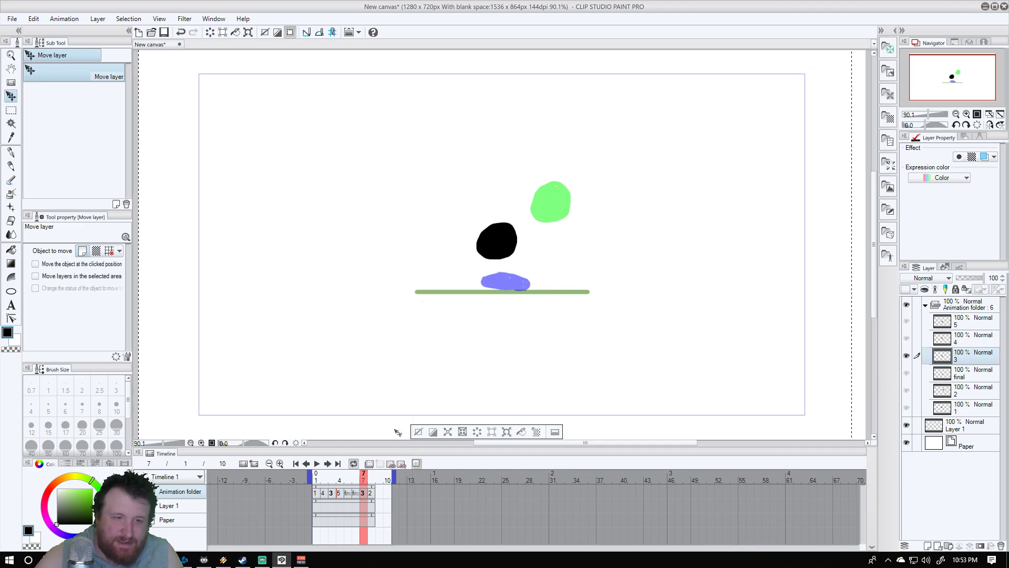
Add a new raster layer to the animation folder and set frame 6 to cel 6
click(975, 310)
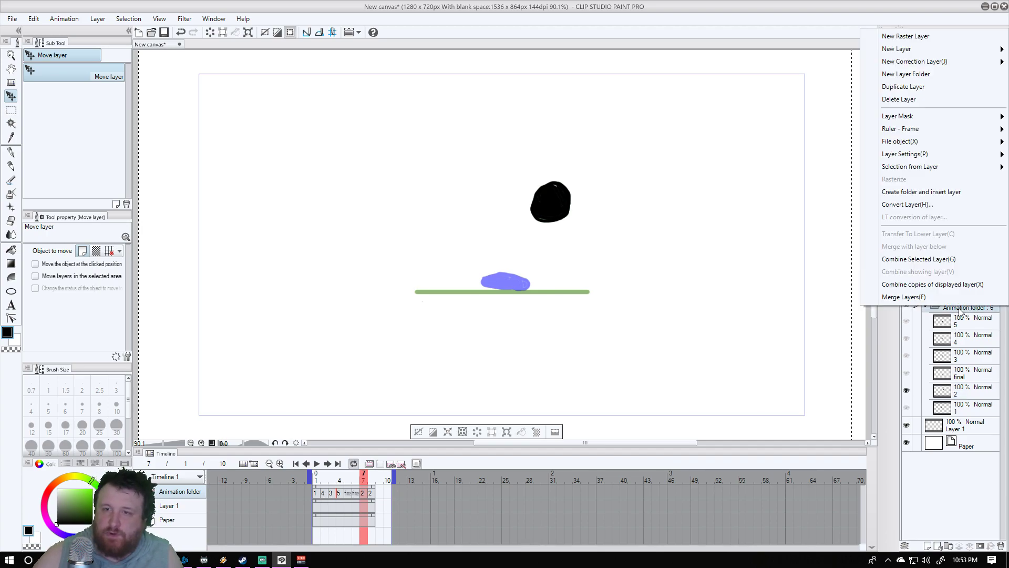
right_click(963, 313)
click(950, 36)
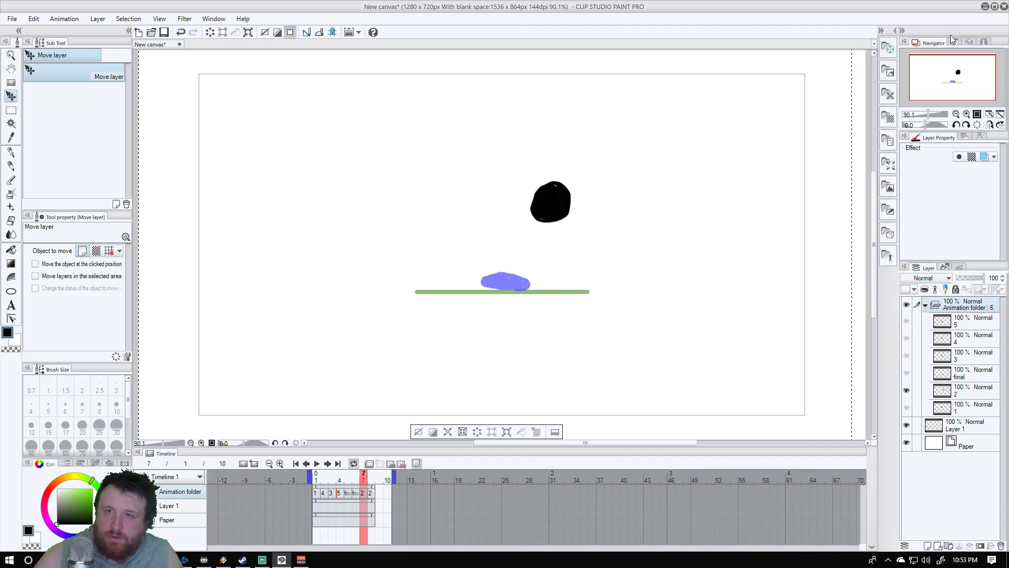
click(356, 496)
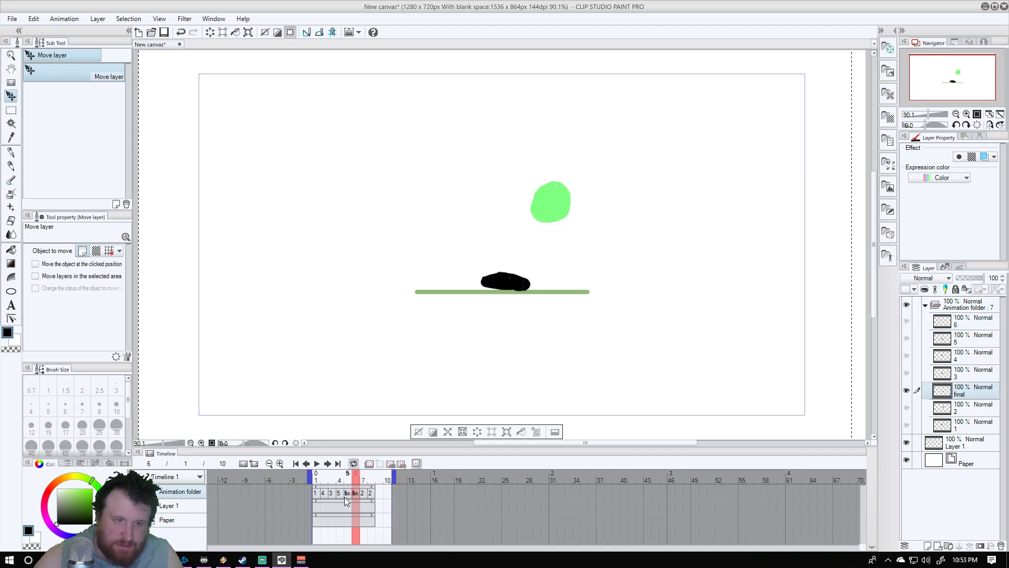
double_click(357, 494)
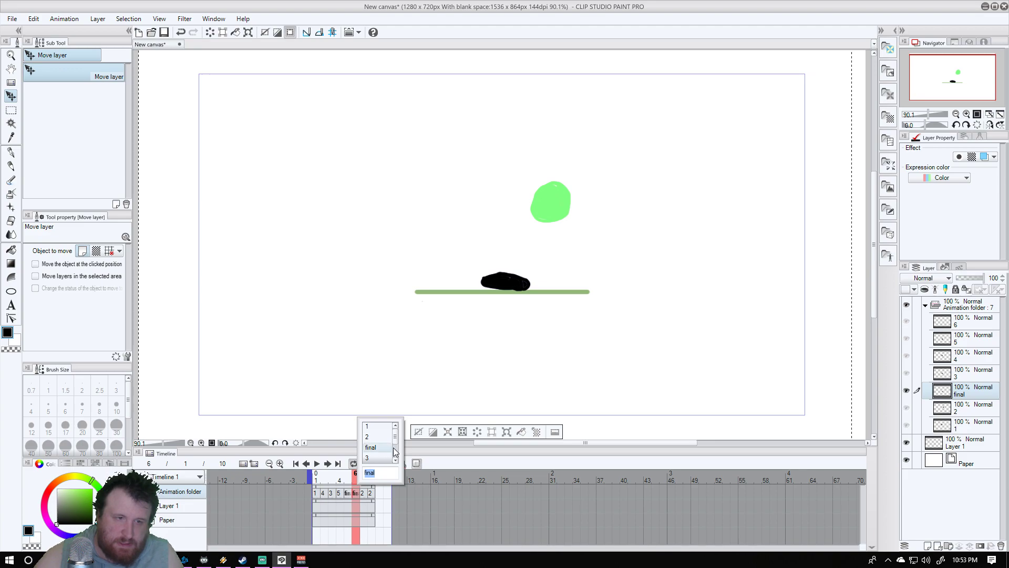
text(6)
key(Return)
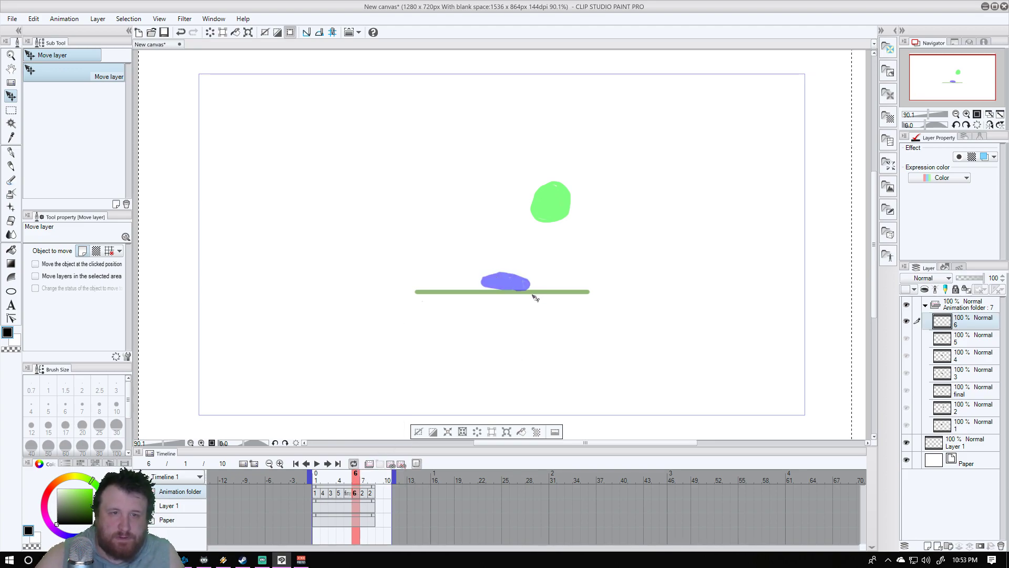
Draw a circle below the green onion-skin ball on cel 6 and fill it solid black
click(11, 152)
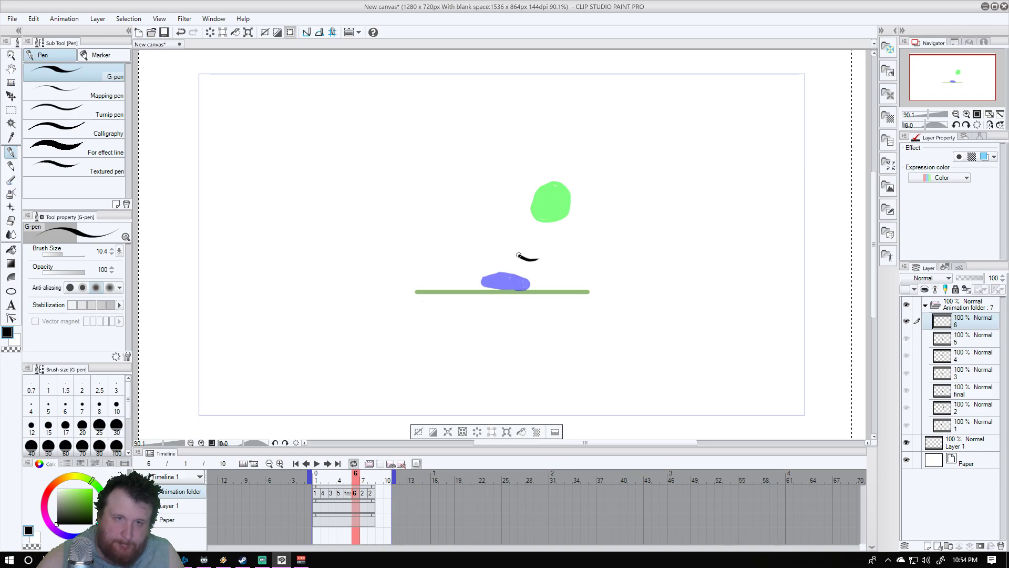
mouse_move(519, 256)
mouse_down()
mouse_move(515, 230)
mouse_move(526, 220)
mouse_move(548, 227)
mouse_move(528, 258)
mouse_up()
key(g)
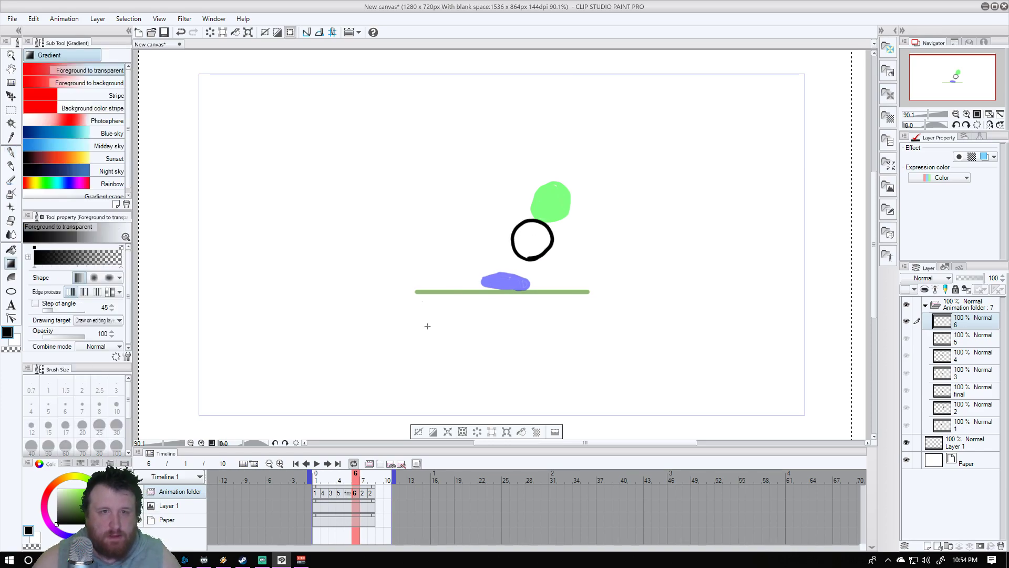
key(g)
click(534, 244)
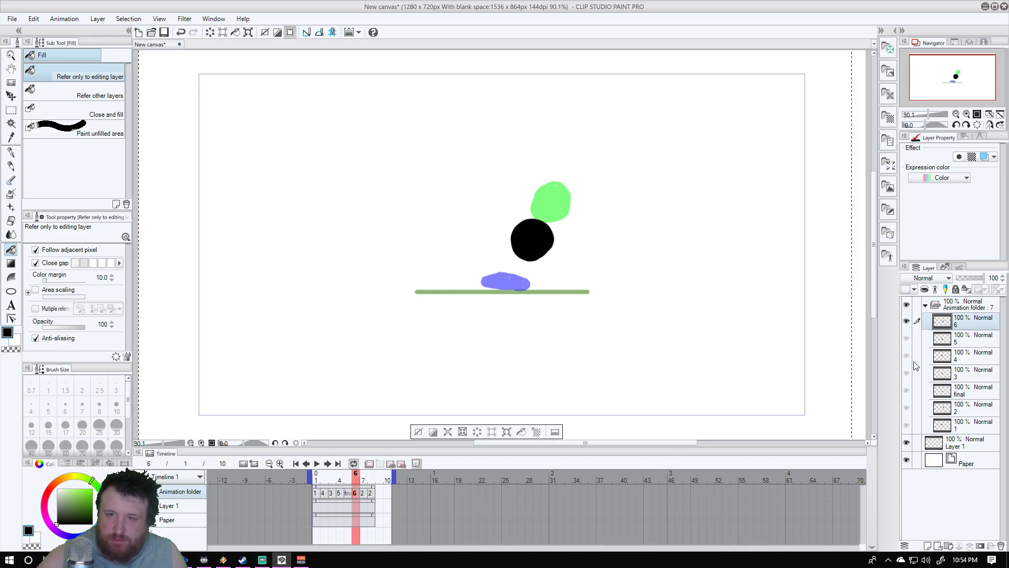
Assign cel 6 to frame 7 as well, then return to frame 6
click(364, 480)
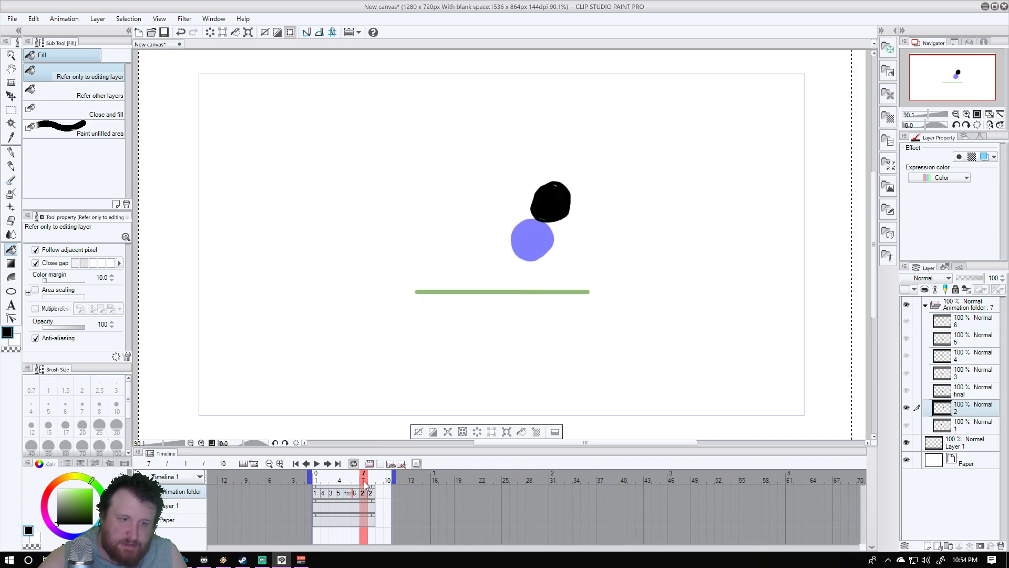
click(363, 493)
click(361, 494)
click(364, 495)
scroll(402, 447, down, 2)
click(387, 459)
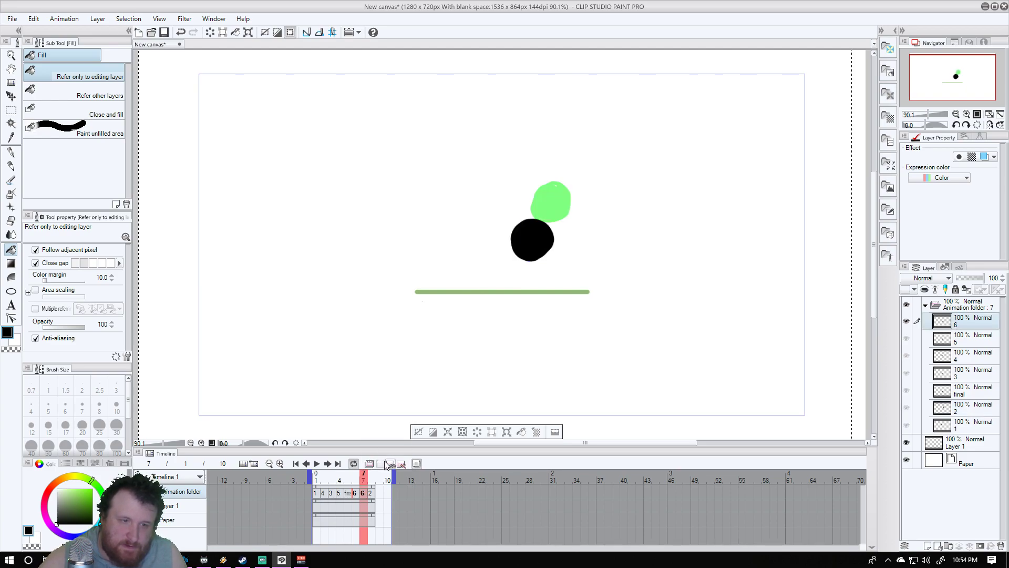
click(357, 491)
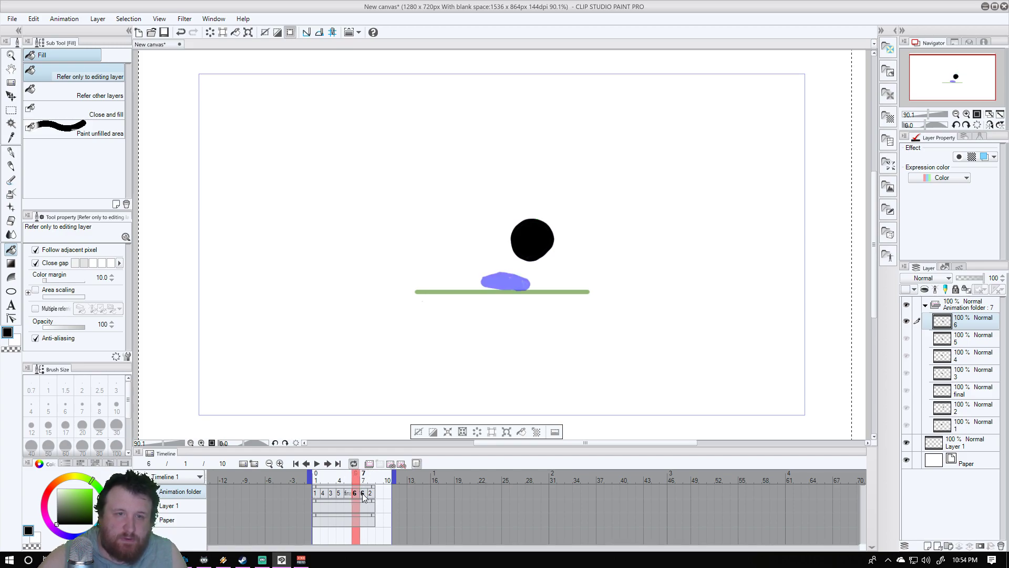
click(957, 309)
Add new raster layer 7 to the animation folder and assign it to frame 7
right_click(957, 312)
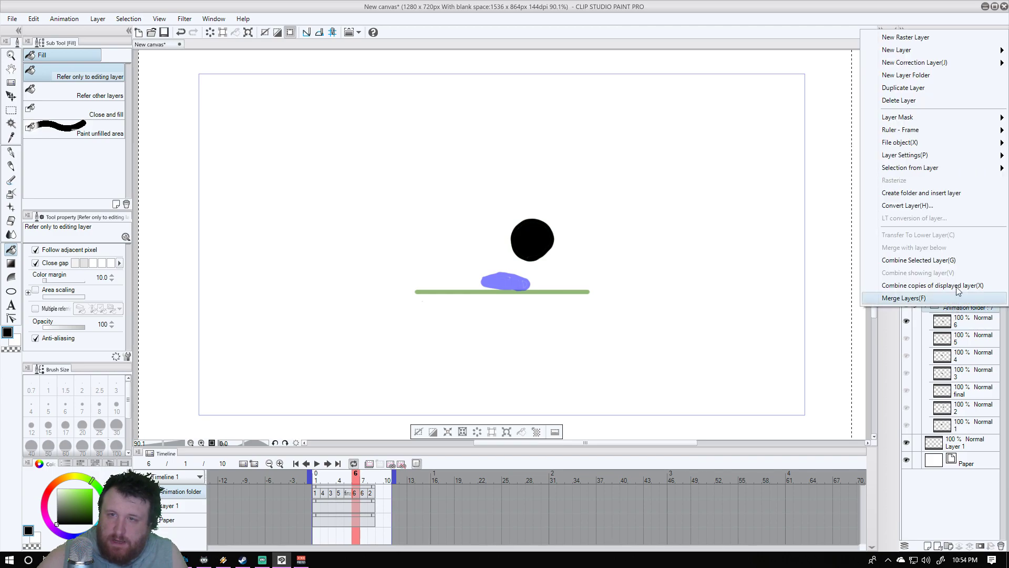
click(939, 42)
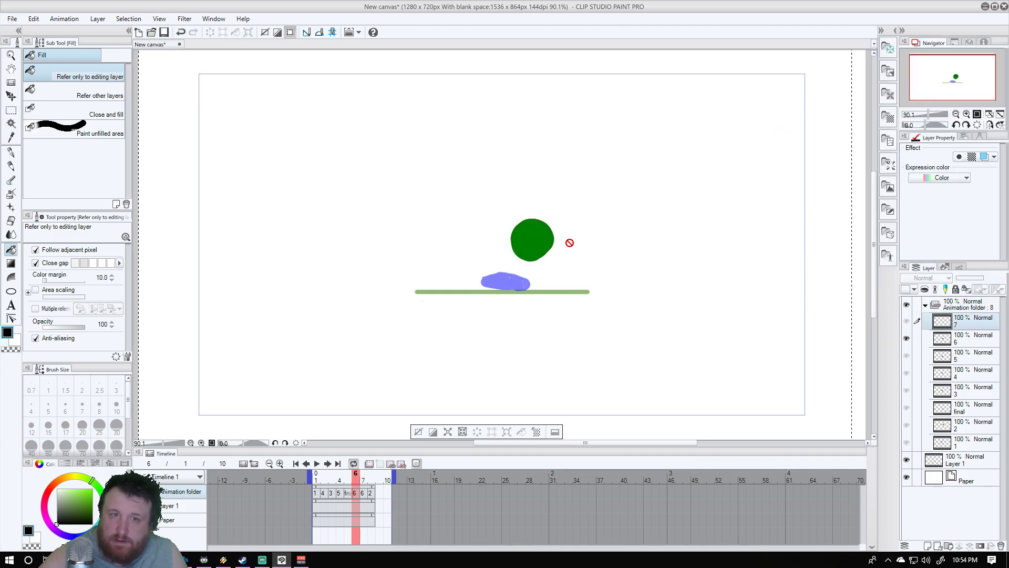
click(360, 495)
click(381, 462)
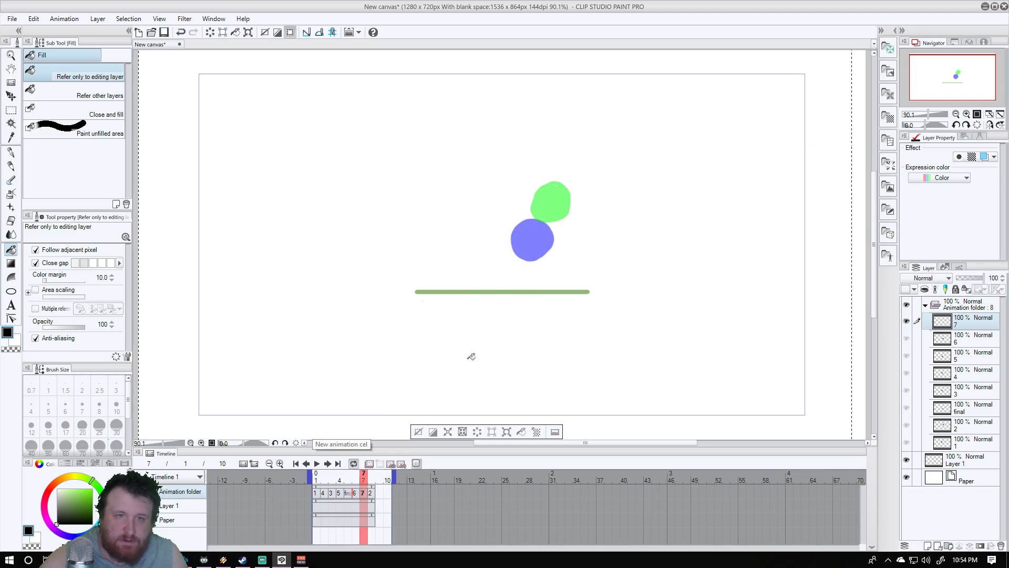
Set frame 6 to cel 7 and frame 7 to cel 6, returning to frame 6 with the pen
click(357, 494)
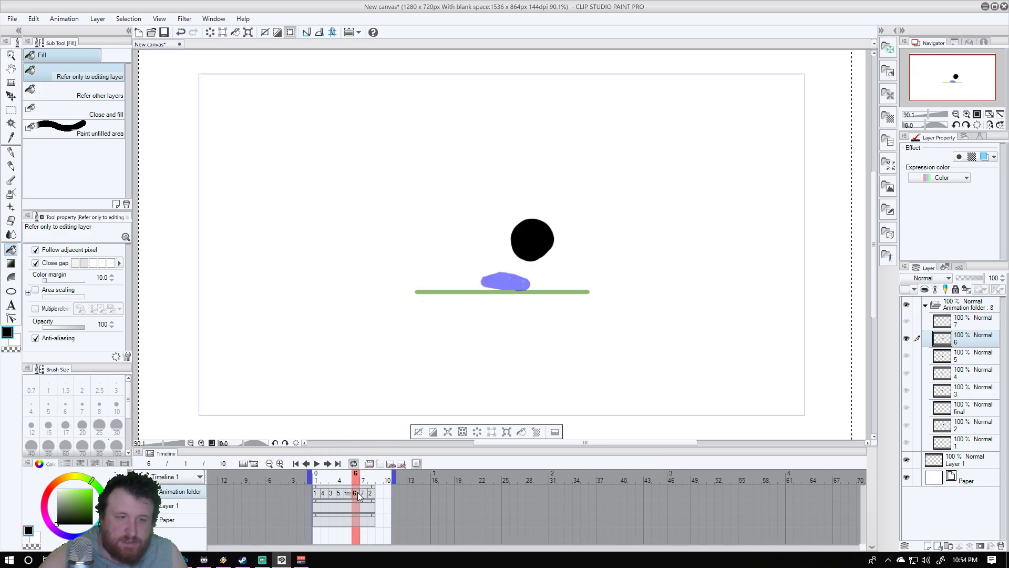
click(357, 492)
click(381, 461)
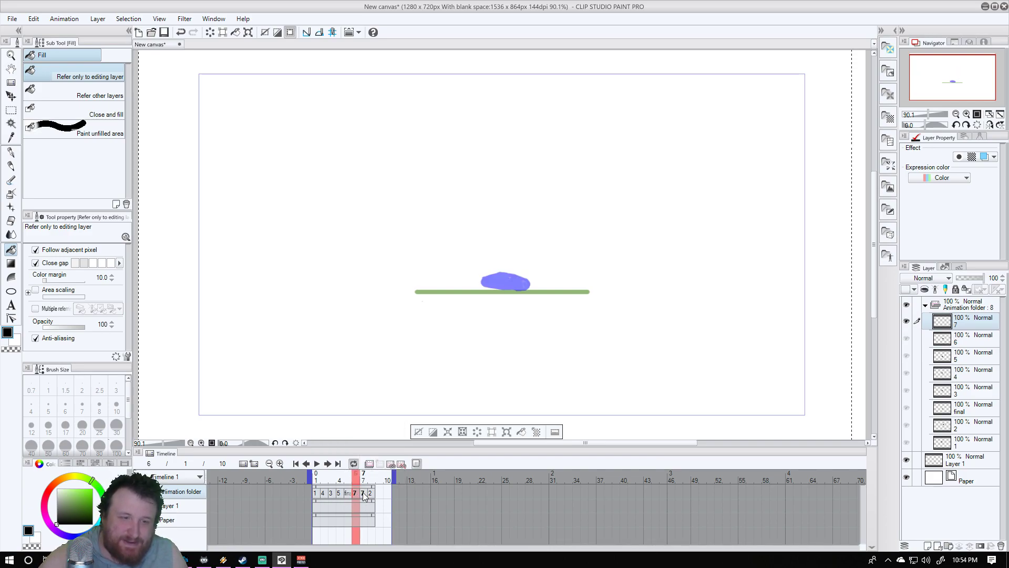
click(362, 494)
click(361, 494)
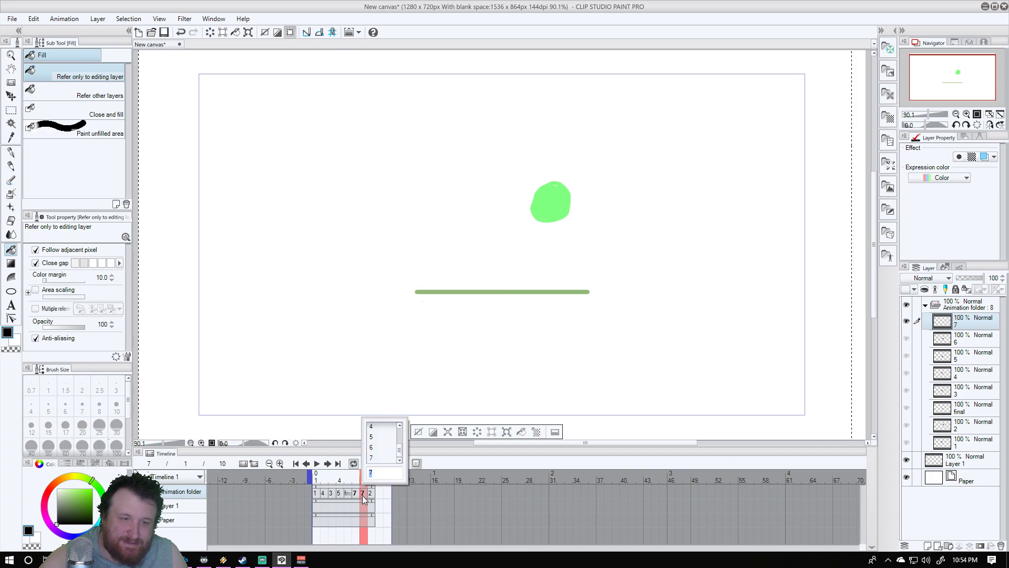
click(381, 449)
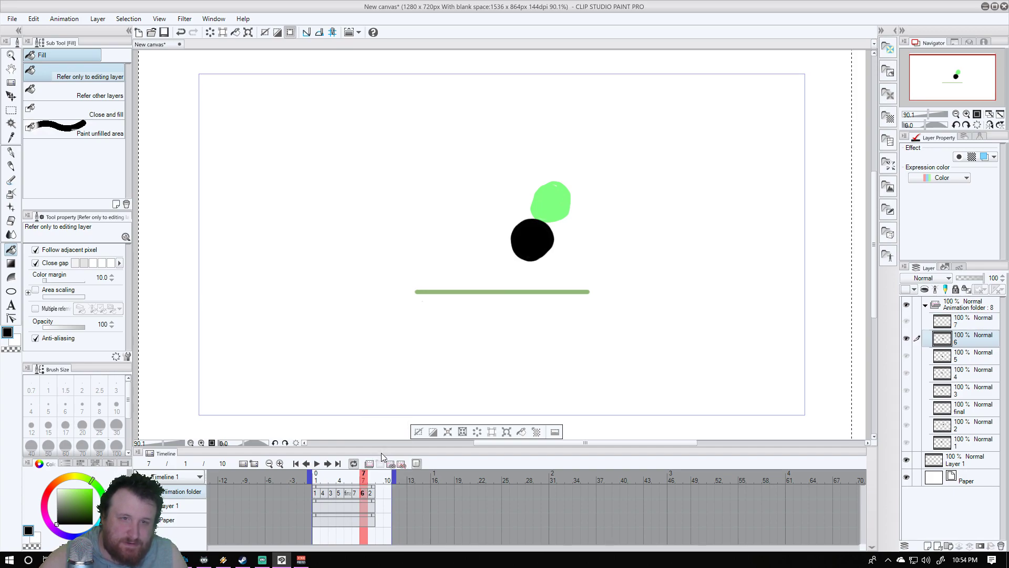
click(356, 494)
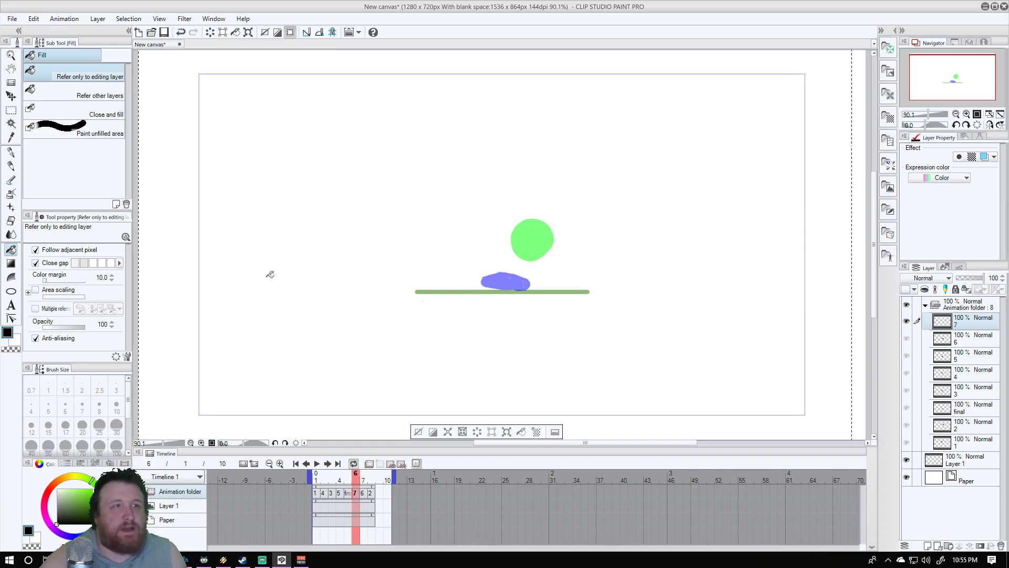
click(12, 154)
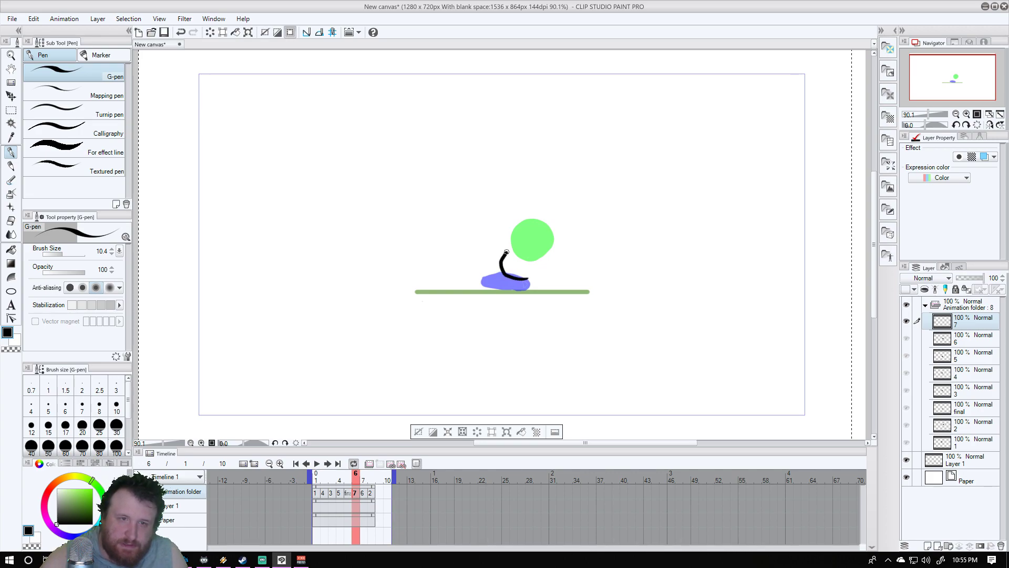
Draw a slightly squashed ball just above the blue squash on cel 7 and fill it black
mouse_move(506, 252)
mouse_down()
mouse_move(525, 240)
mouse_move(524, 277)
mouse_up()
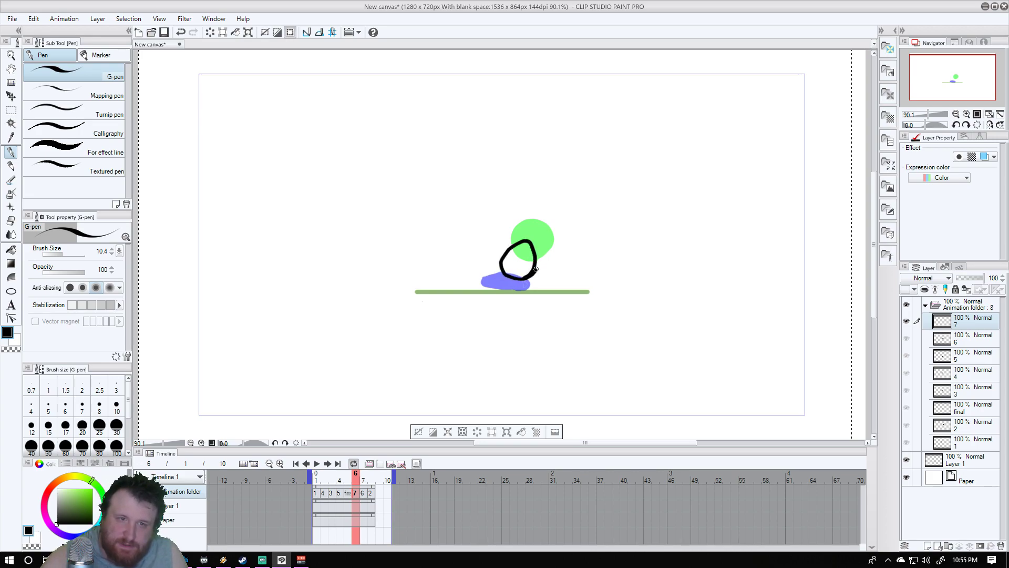
mouse_move(530, 242)
mouse_down()
mouse_move(513, 240)
mouse_move(495, 258)
mouse_move(501, 273)
mouse_up()
key(ctrl+z)
key(ctrl+z)
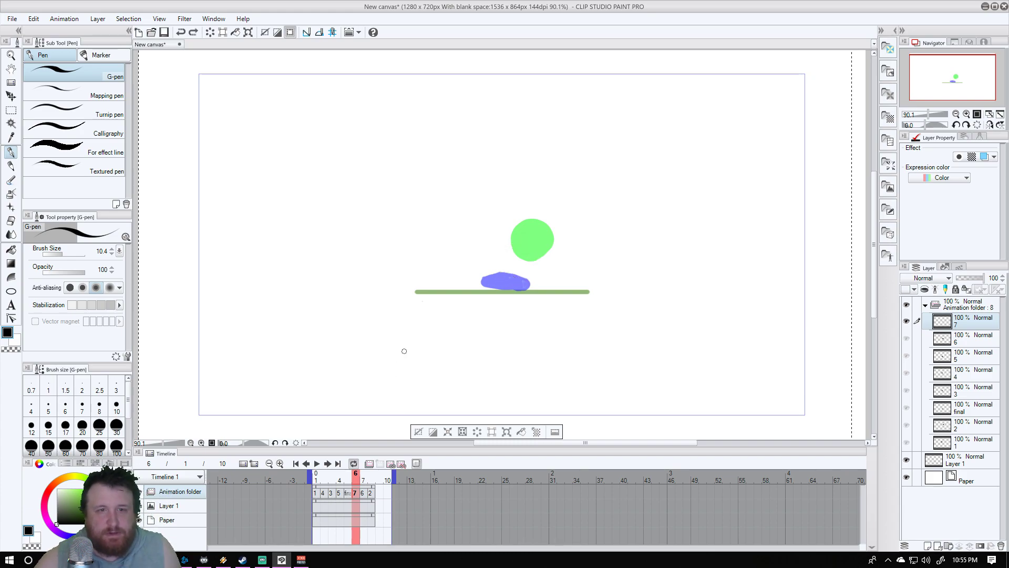
mouse_move(529, 278)
mouse_down()
mouse_move(527, 251)
mouse_move(539, 271)
mouse_up()
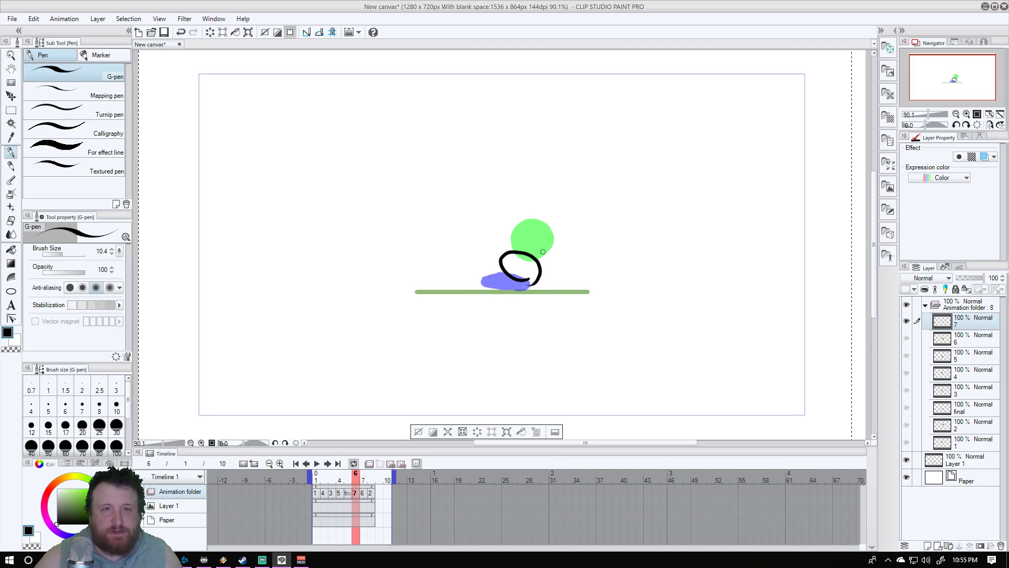
key(ctrl+z)
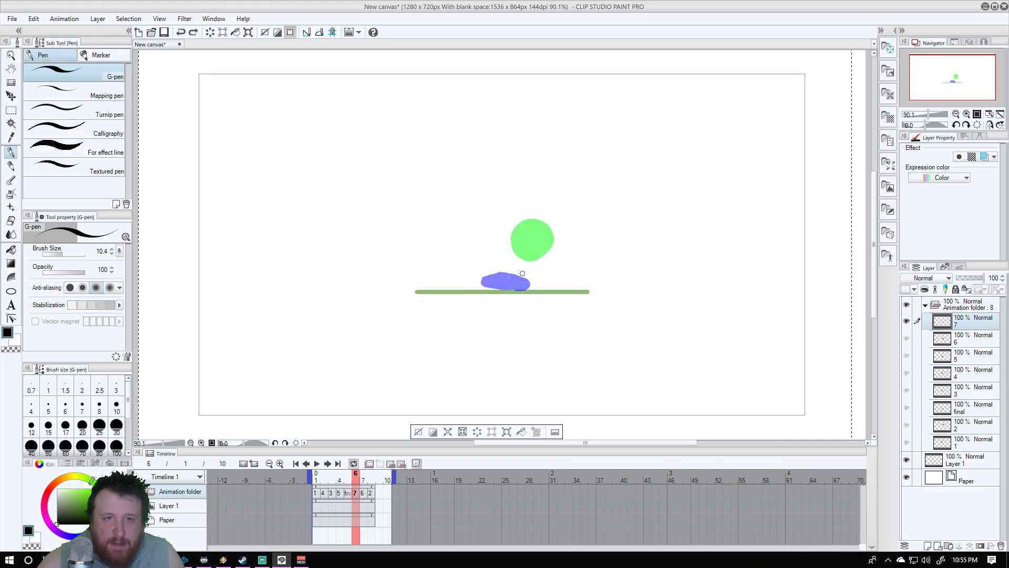
mouse_move(528, 279)
mouse_down()
mouse_move(504, 273)
mouse_move(504, 259)
mouse_move(524, 250)
mouse_move(523, 279)
mouse_up()
key(g)
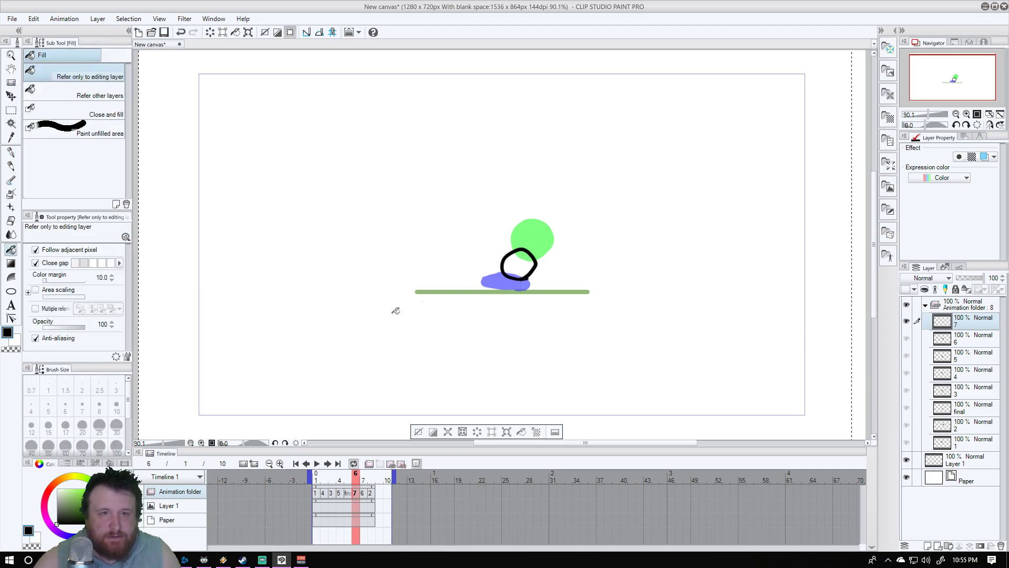
click(528, 261)
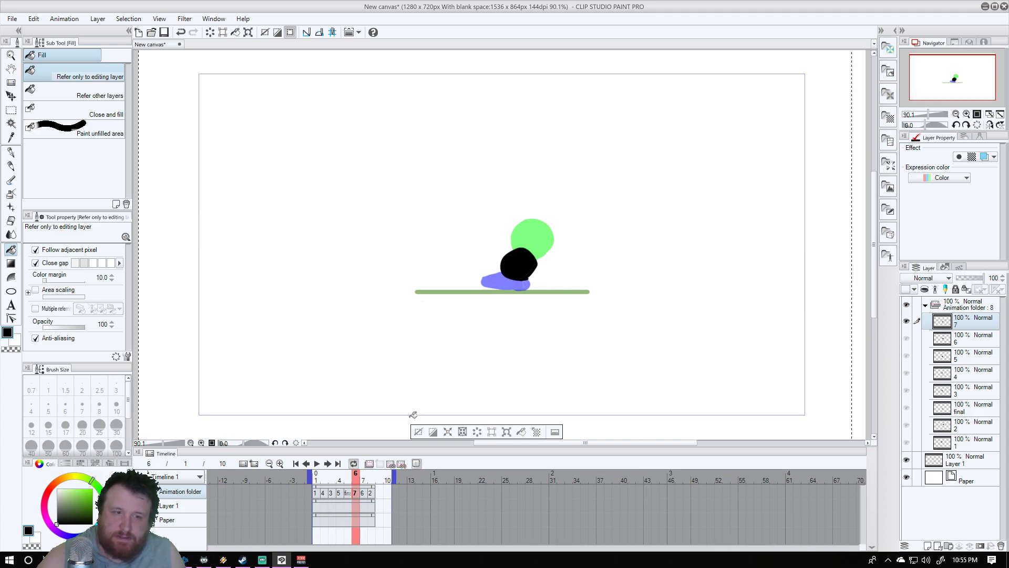
Step between frames 7 and 8 to compare the neighbouring ball drawings (cel 6 and cel 2)
click(364, 494)
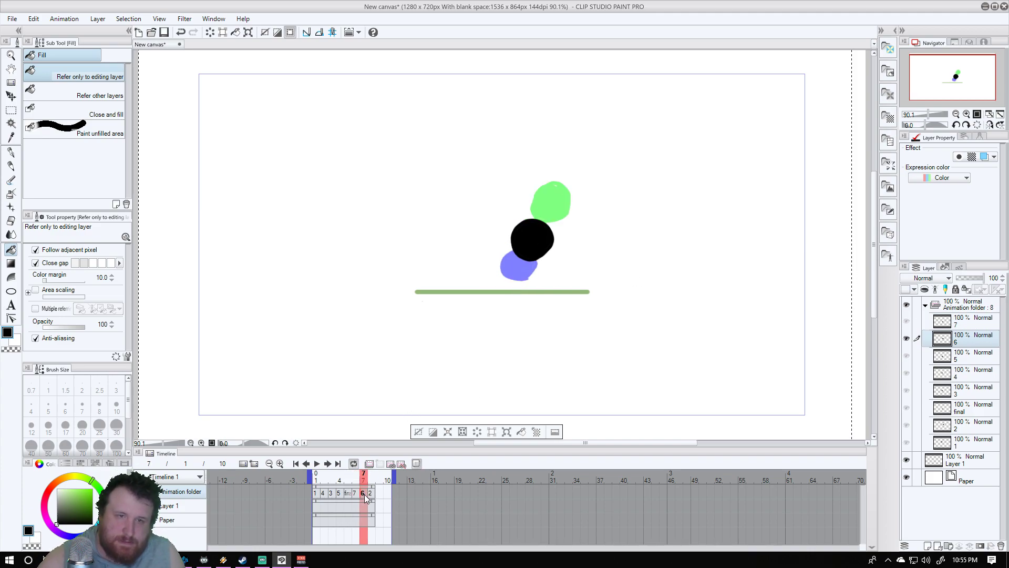
click(371, 494)
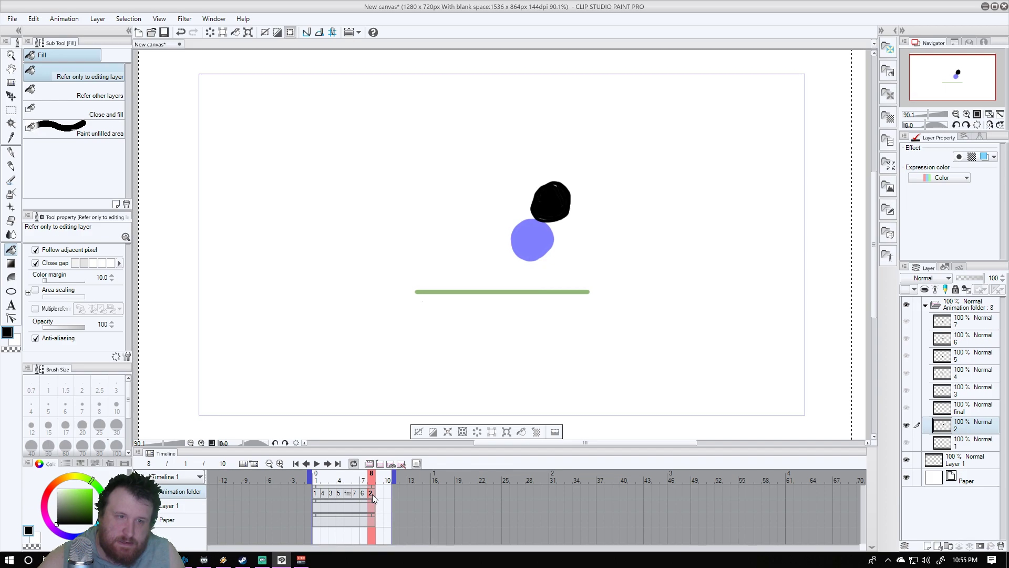
click(361, 493)
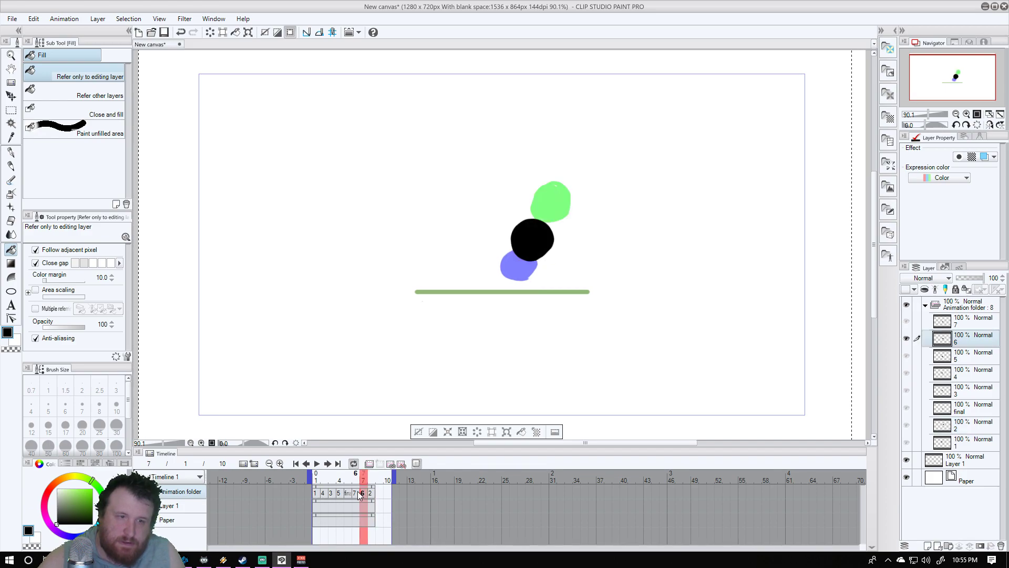
click(368, 494)
click(365, 494)
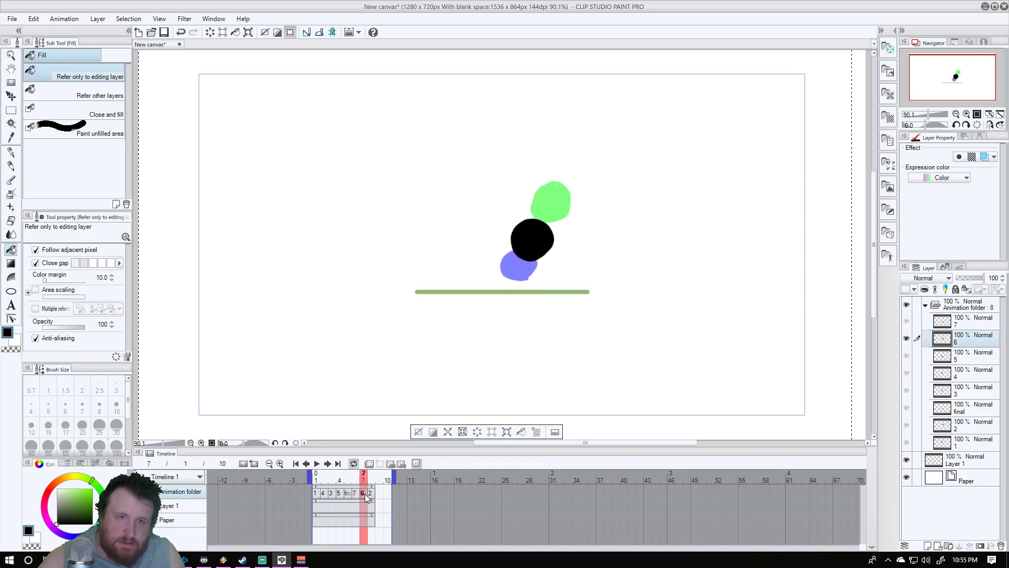
click(370, 493)
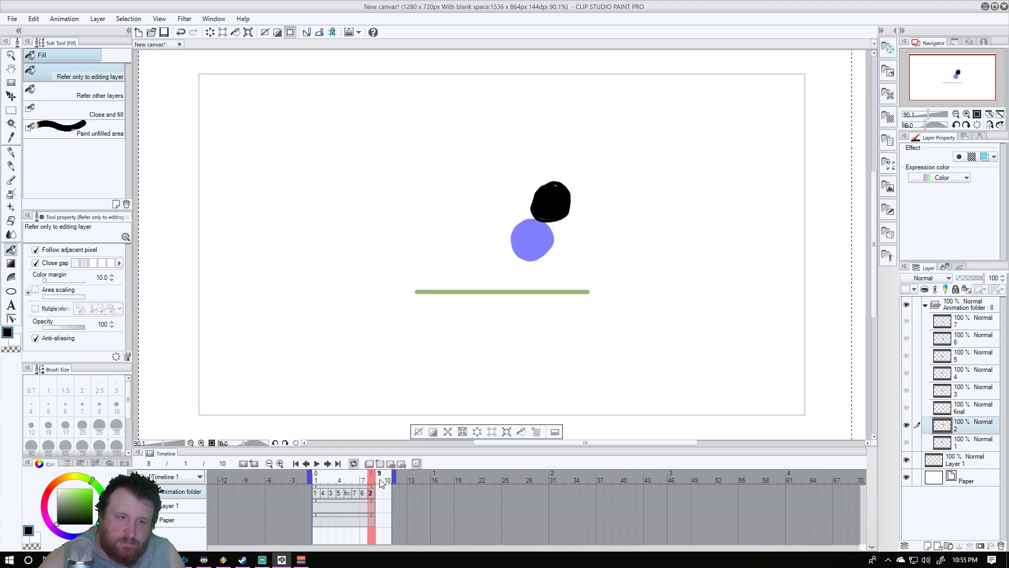
Stretch cel 2 through frame 9, then select the Animation folder layer
drag(373, 486, 388, 493)
click(379, 493)
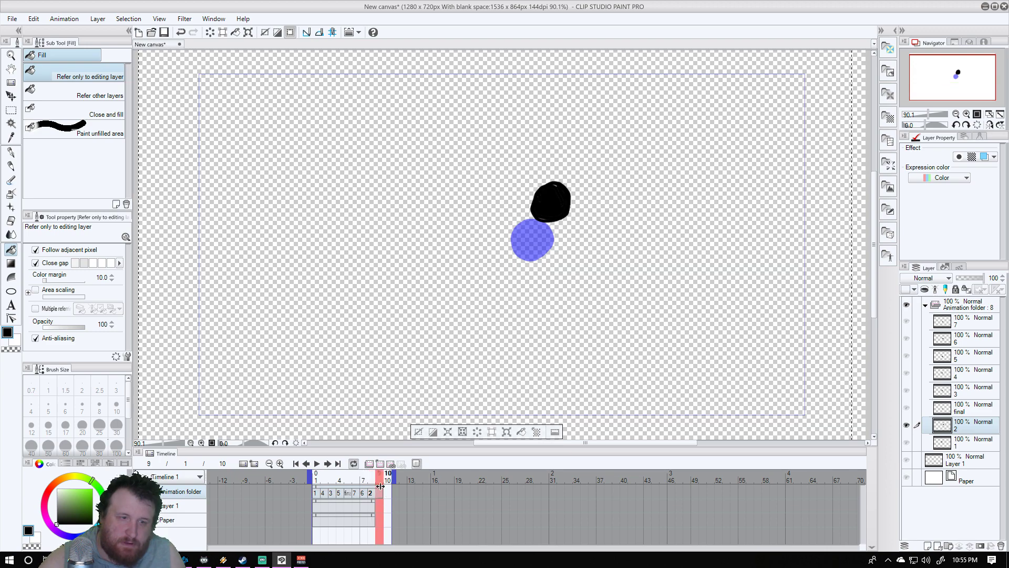
right_click(379, 497)
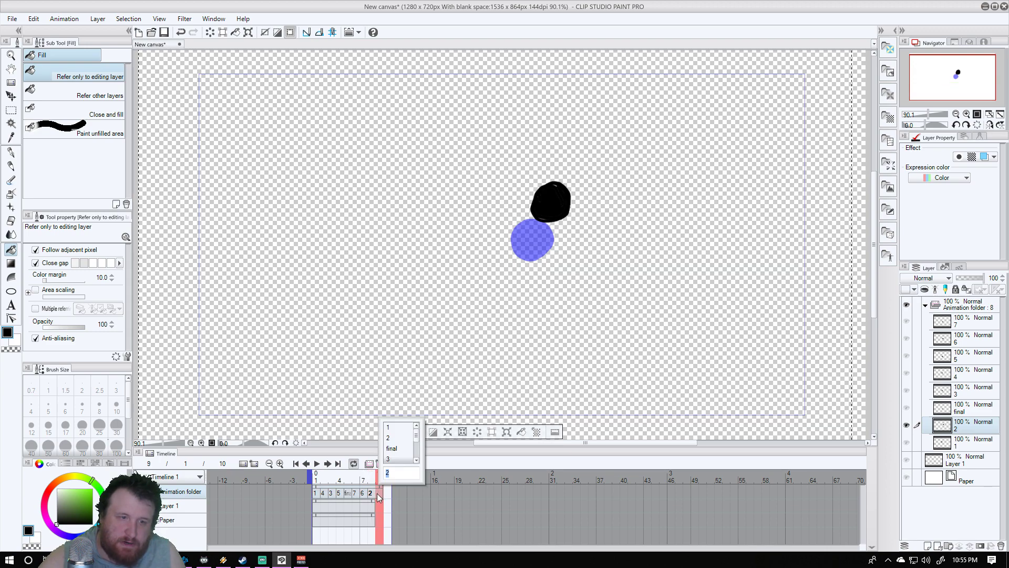
click(414, 446)
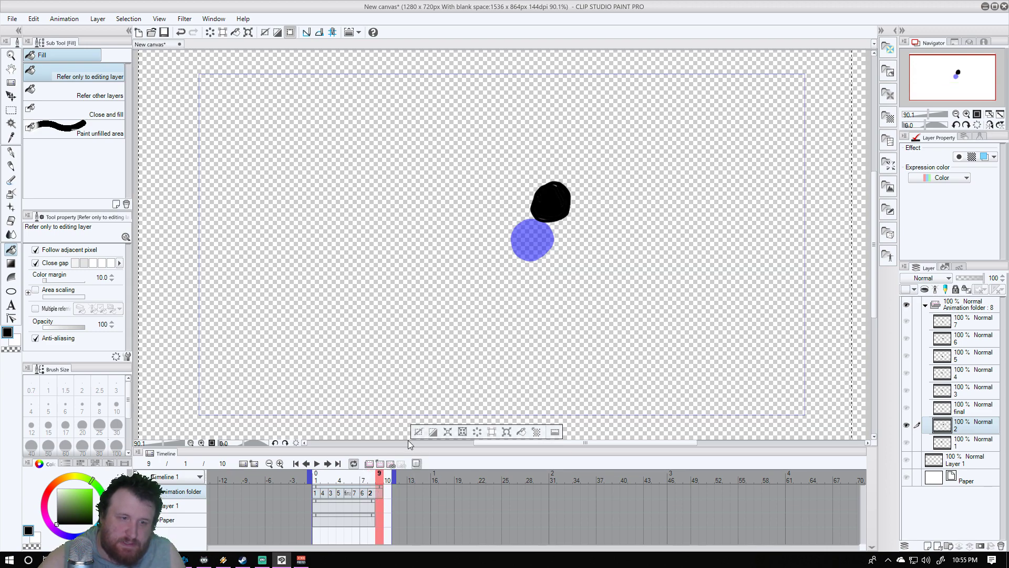
double_click(379, 494)
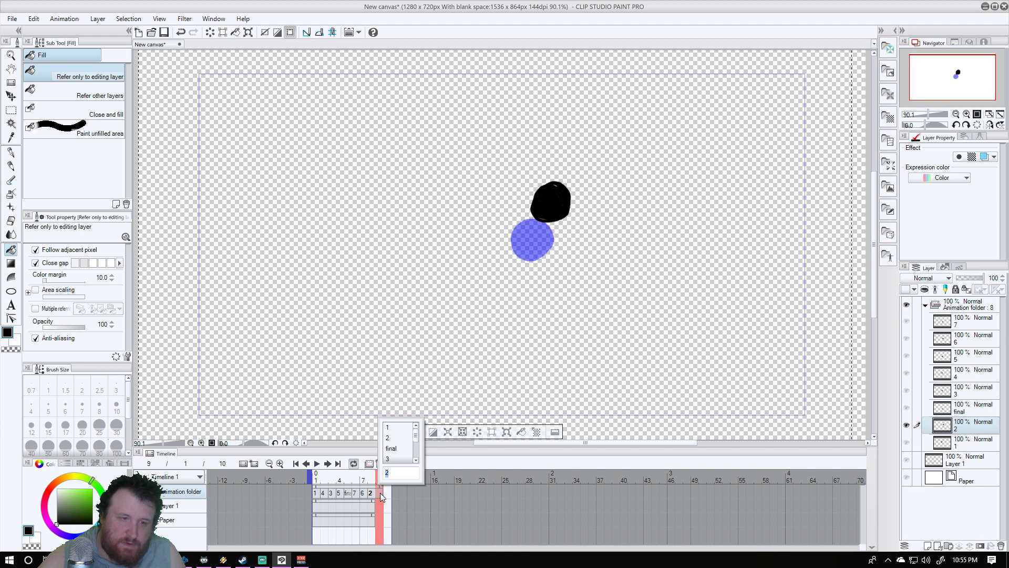
click(406, 442)
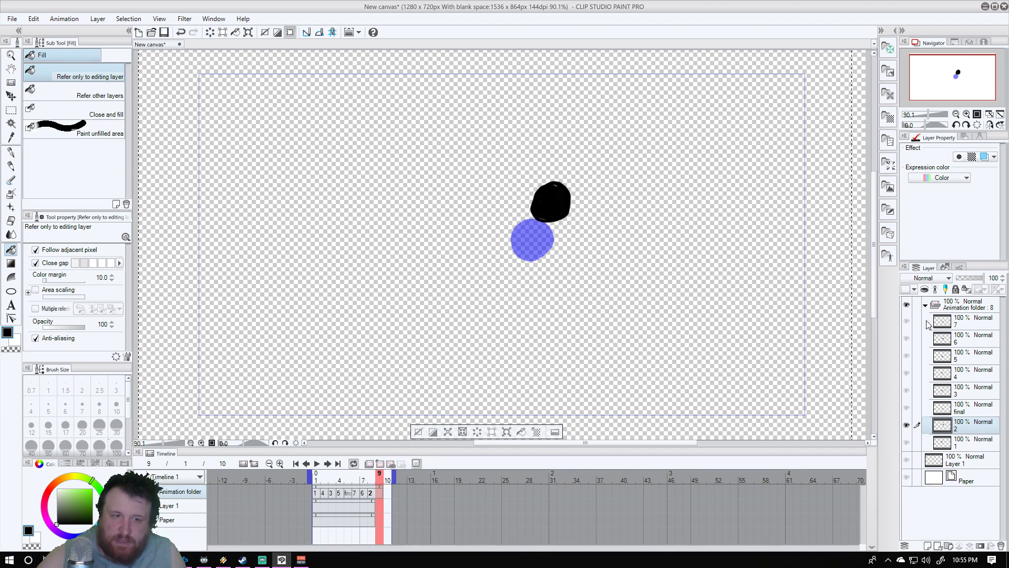
click(974, 309)
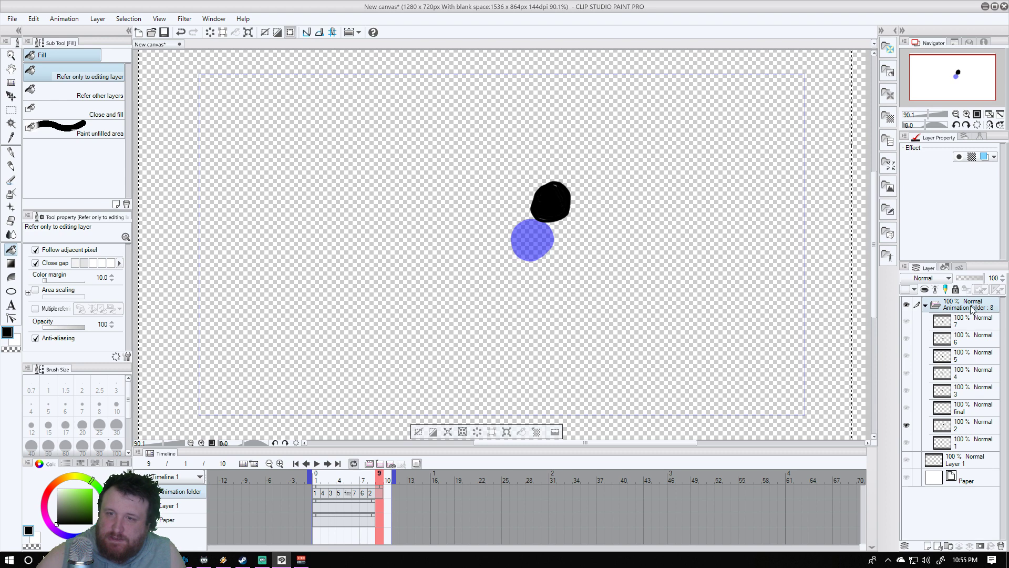
Add blank layer 8 to the Animation folder; extend Layer 1, Paper and the end marker to frame 9
right_click(973, 310)
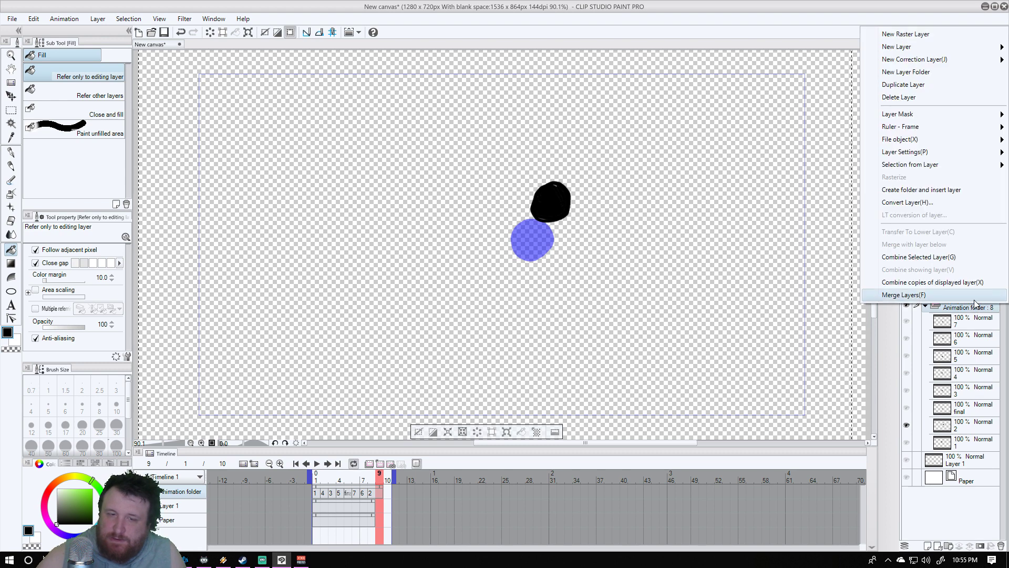
click(957, 35)
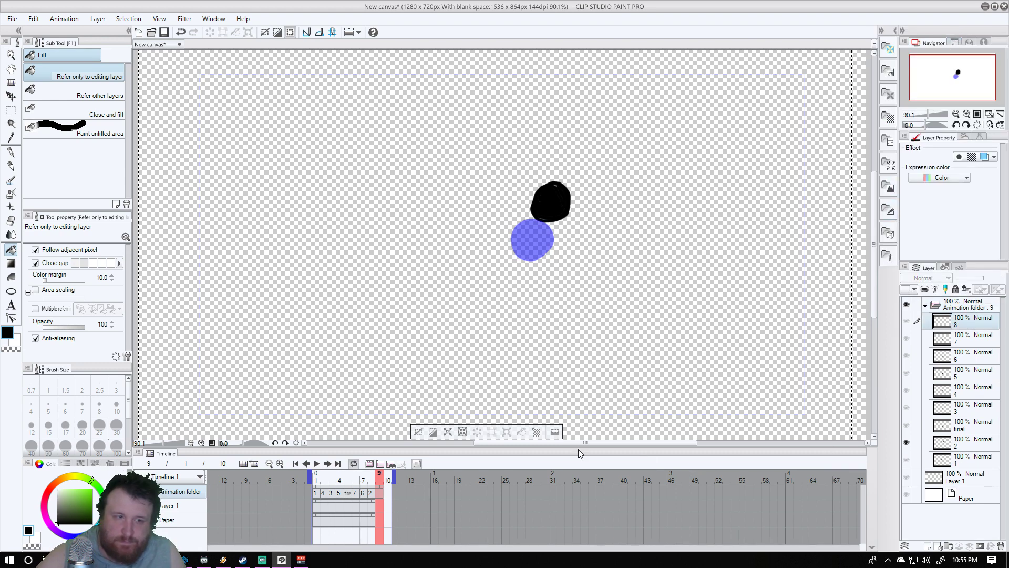
click(374, 503)
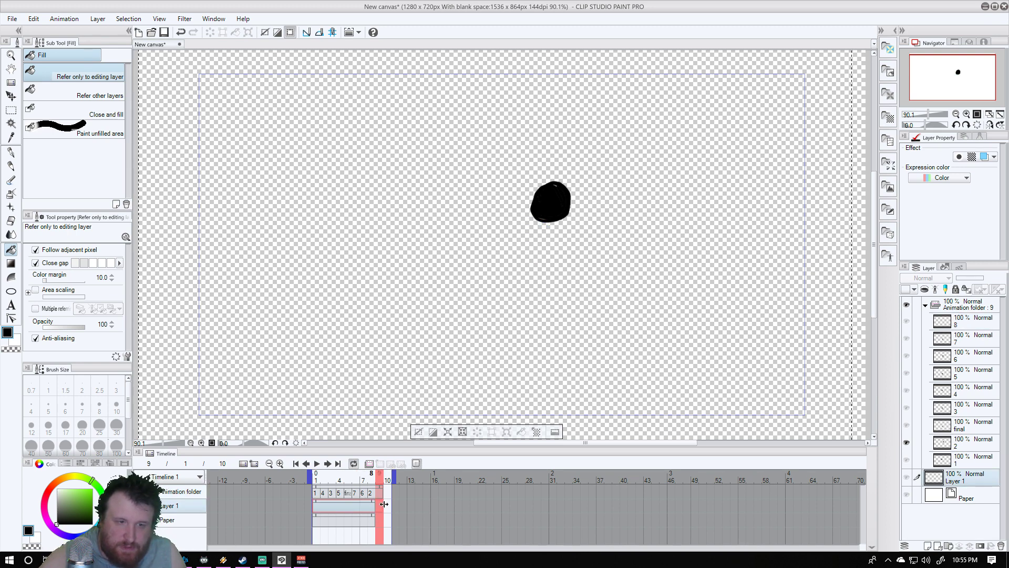
drag(385, 504, 384, 505)
click(375, 514)
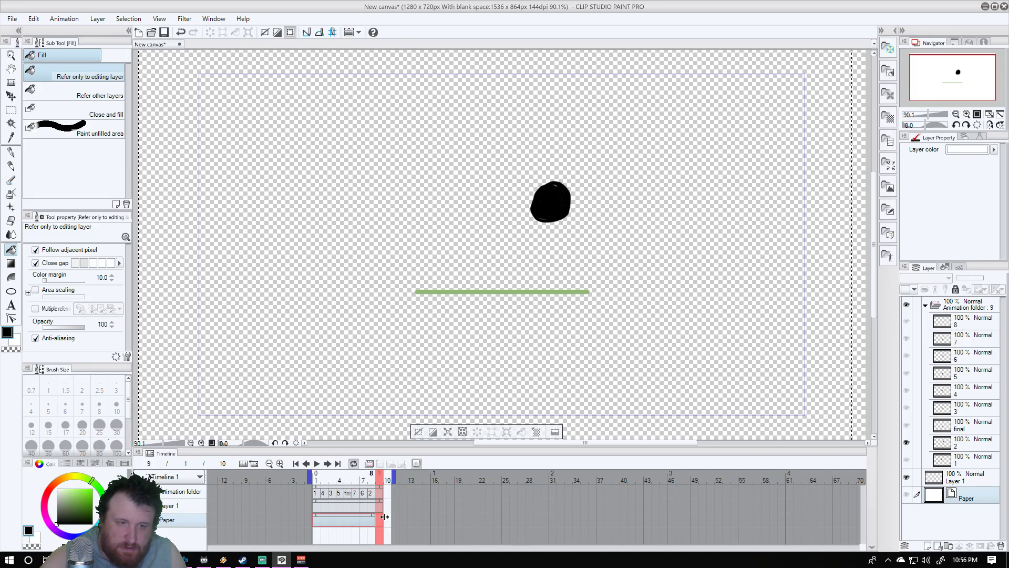
drag(385, 517, 383, 516)
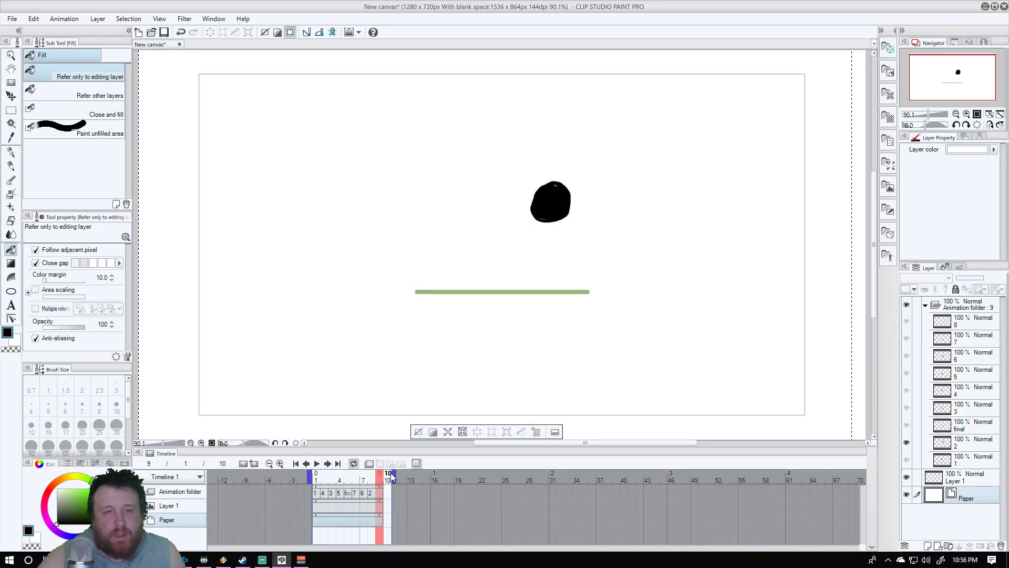
drag(382, 475, 386, 481)
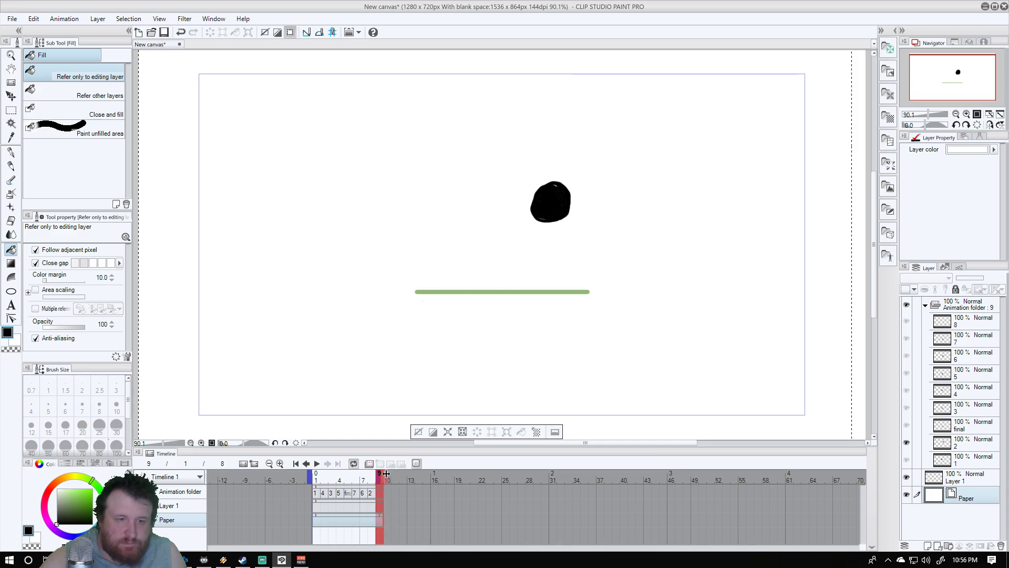
Assign cel 8 to frame 8 and cel 2 to frame 9 on the timeline
click(373, 492)
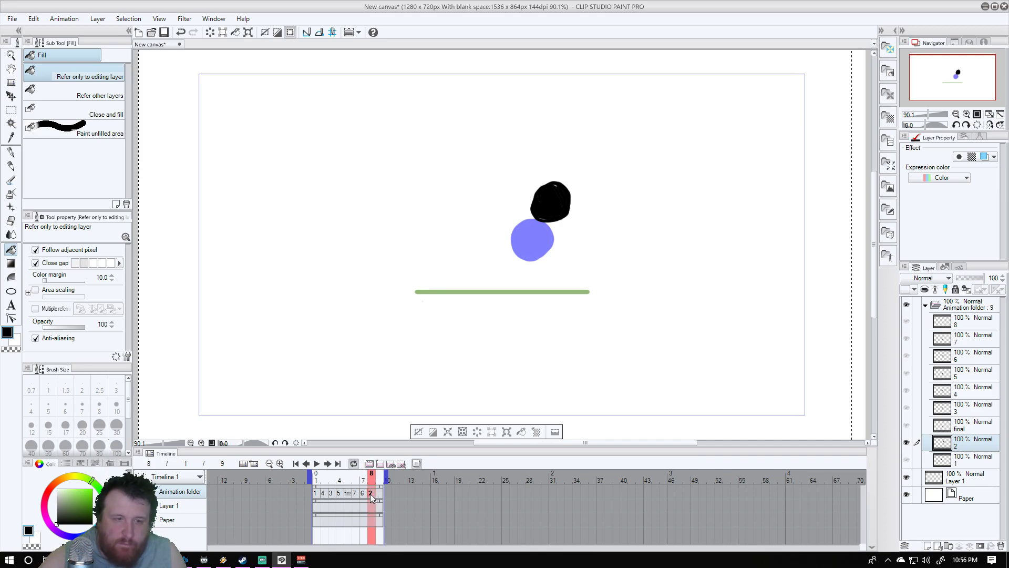
double_click(370, 493)
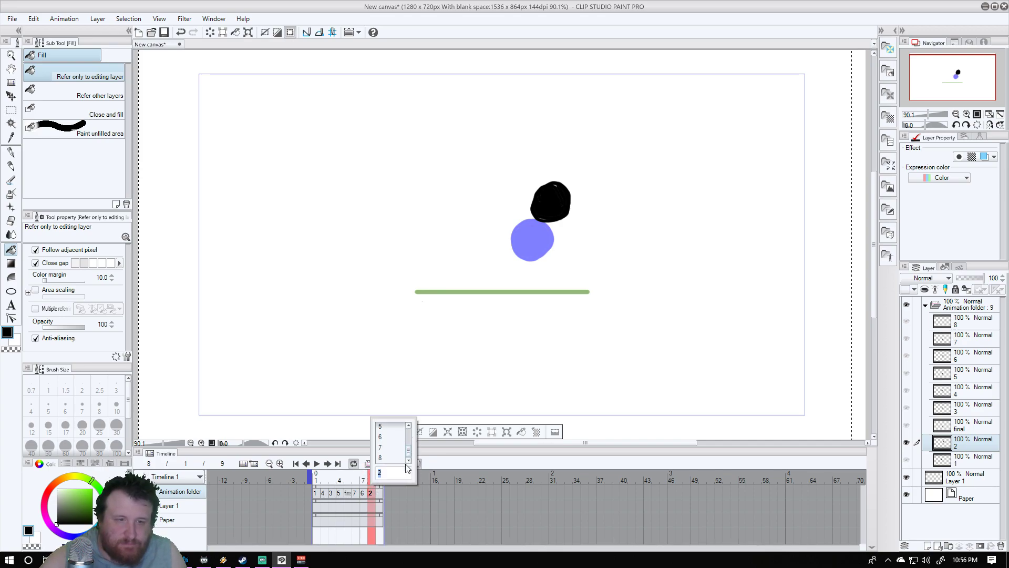
click(396, 458)
click(381, 494)
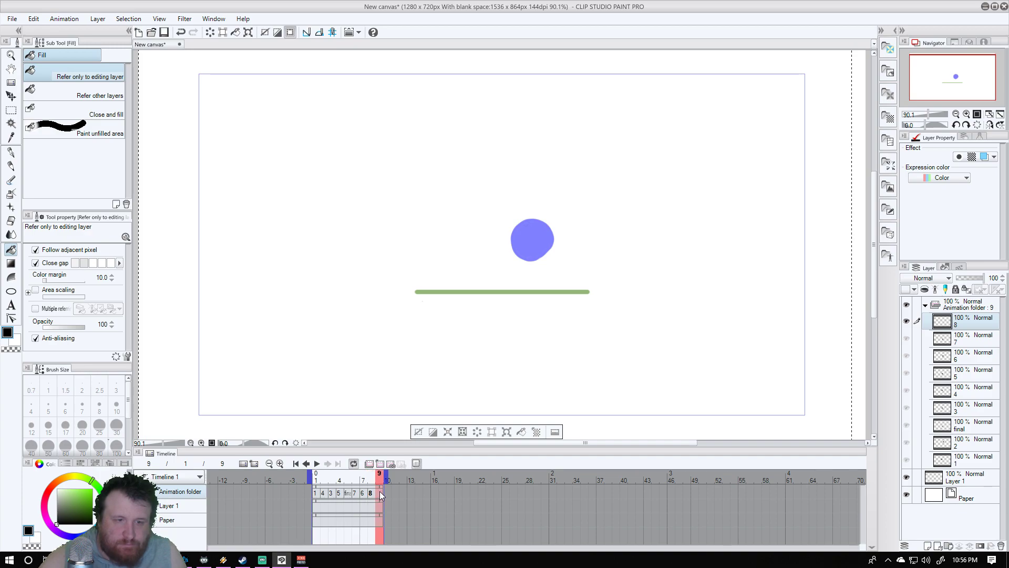
double_click(381, 494)
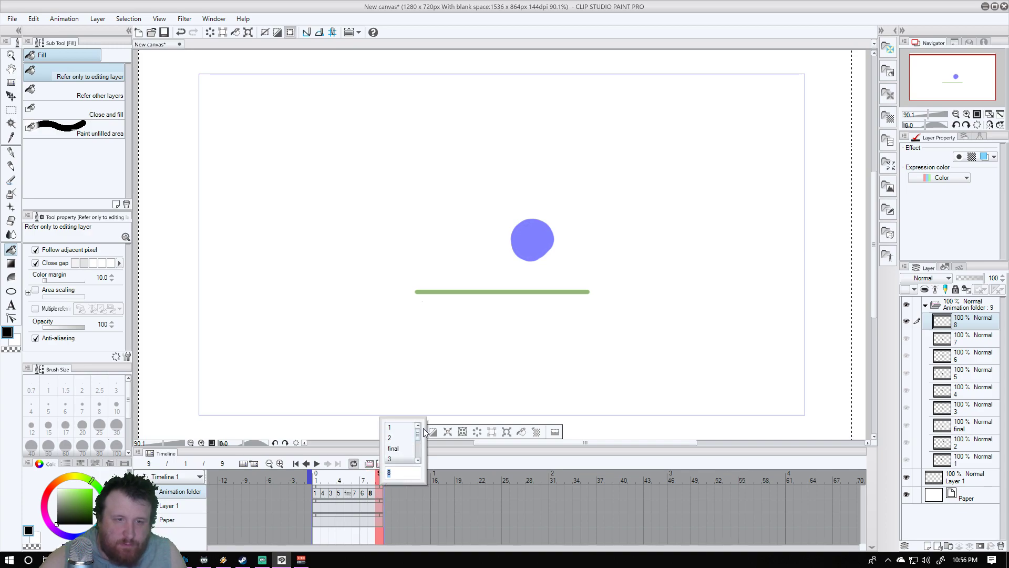
click(409, 438)
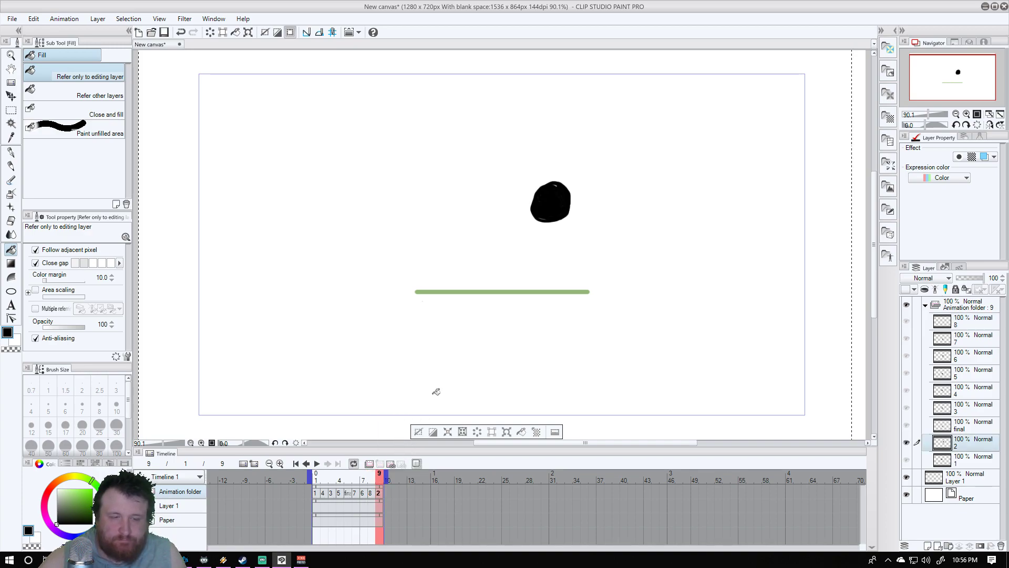
Draw the black ball on cel 8 with the G-pen, then switch to the Fill tool
click(372, 496)
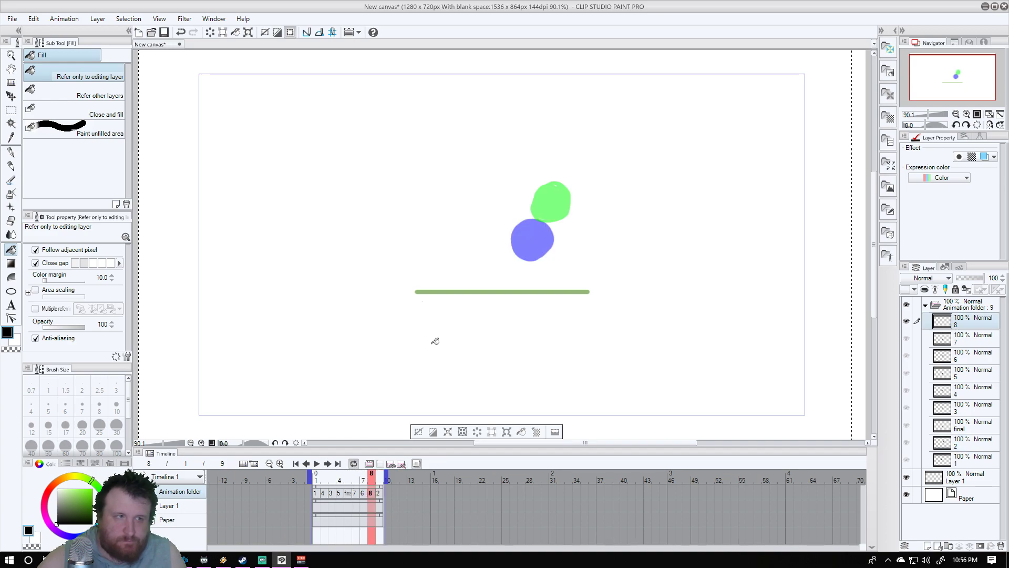
click(11, 151)
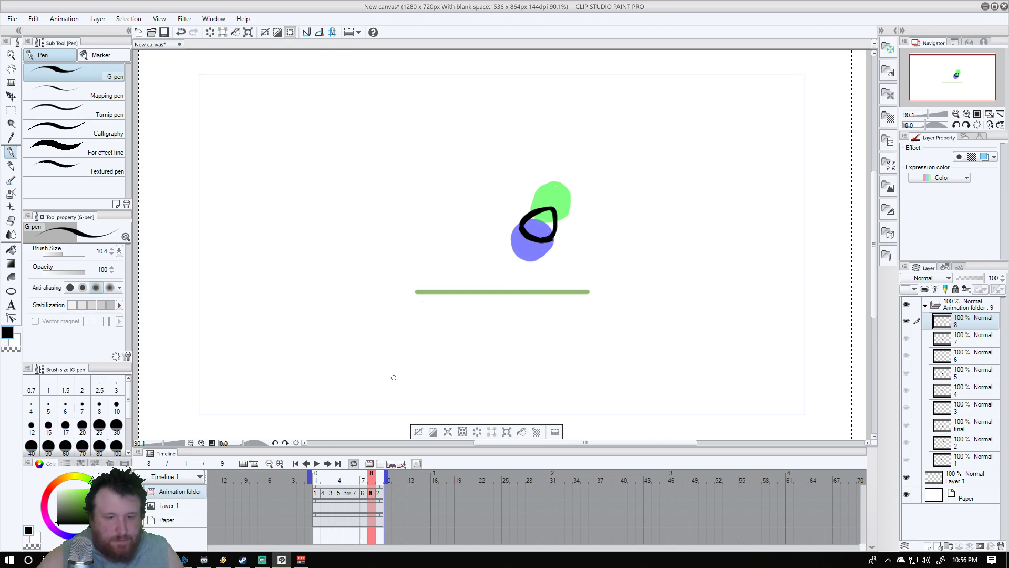
key(g)
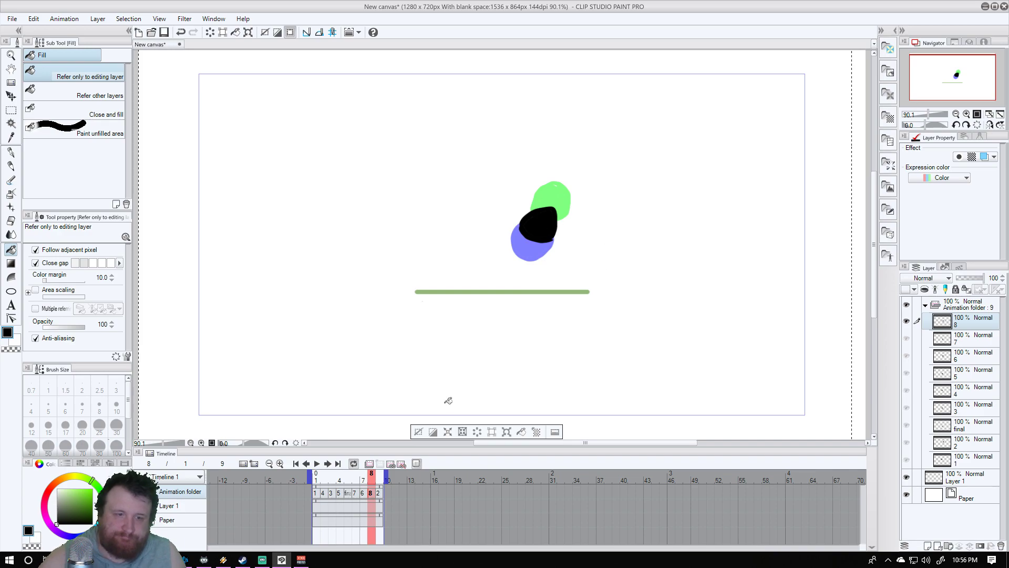
Play the 9-frame bouncing-ball animation from the Timeline palette
click(317, 464)
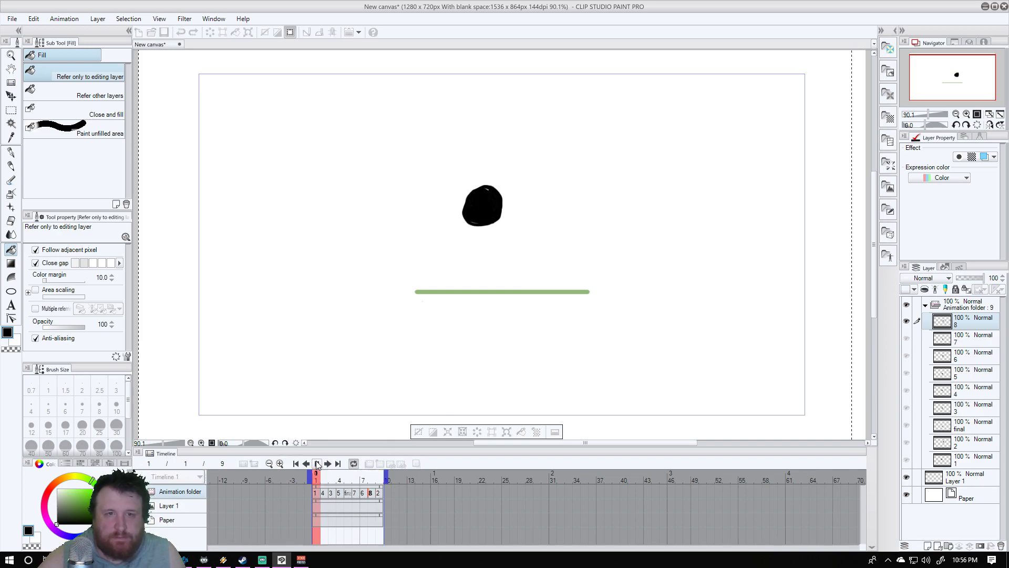